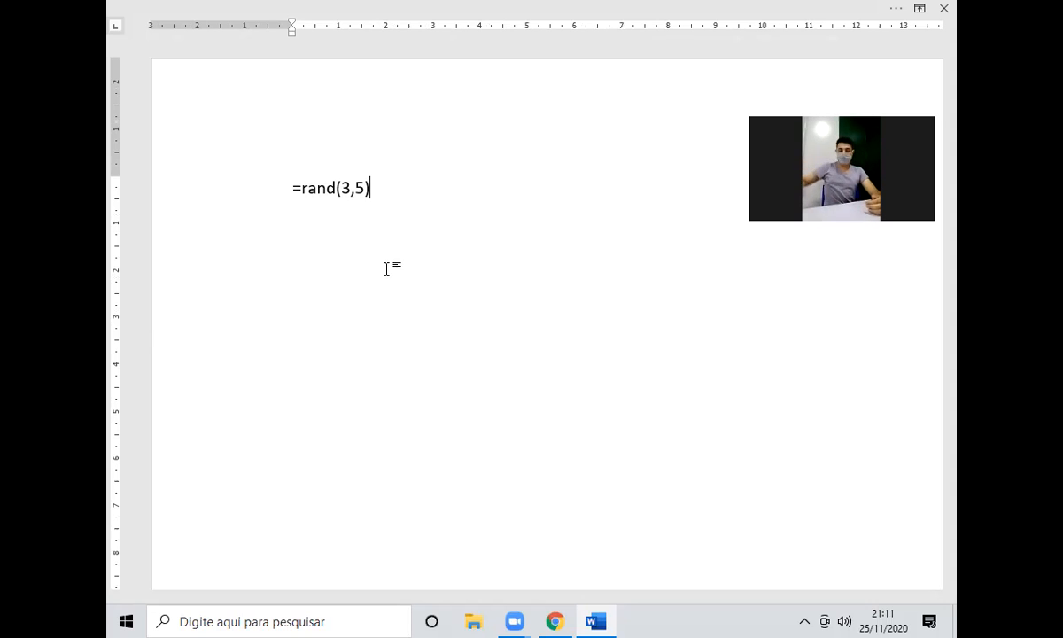
Generate the rand sample text, add a 'Como adicionar imagens' title line, and add a new line after 'deles.'.
{"action": "key", "text": "Return"}
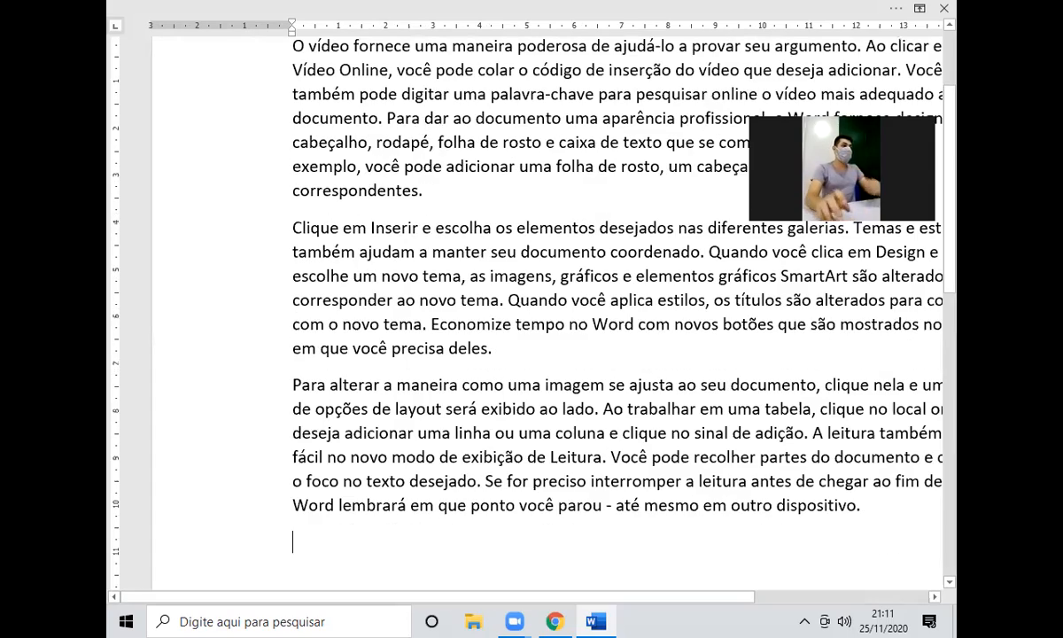
{"action": "scroll", "coordinate": [588, 169], "scroll_direction": "down", "scroll_amount": 5}
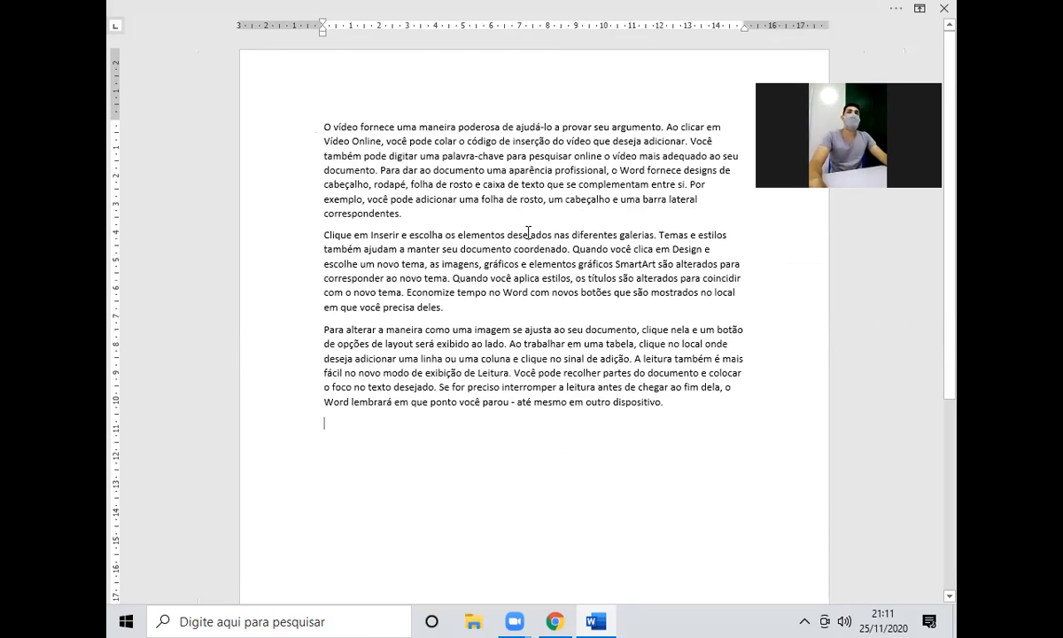
{"action": "left_click", "coordinate": [307, 122]}
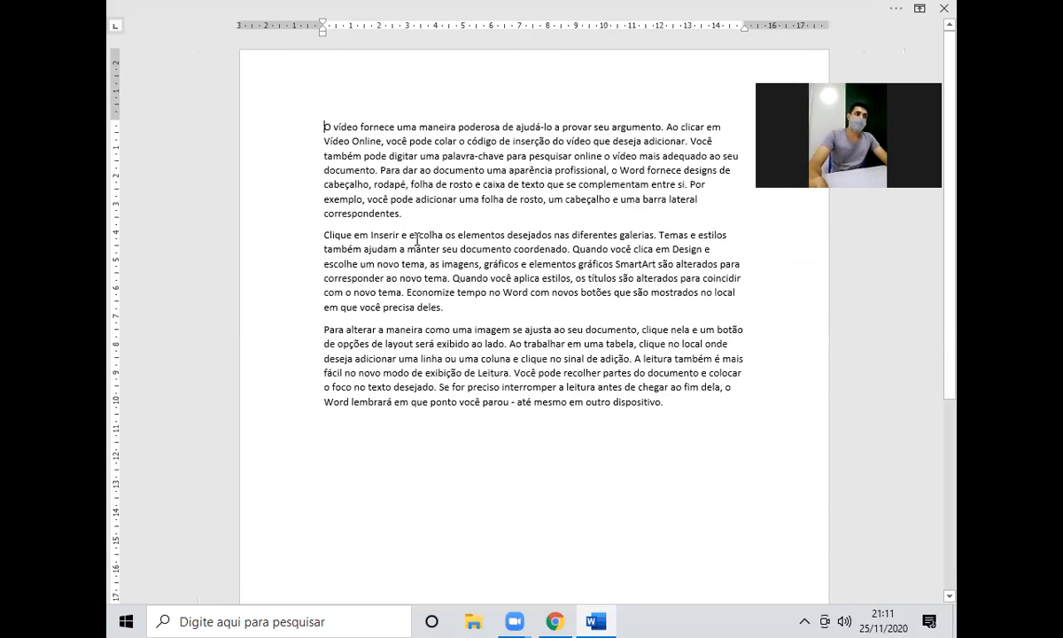
{"action": "key", "text": "Return"}
{"action": "key", "text": "Up"}
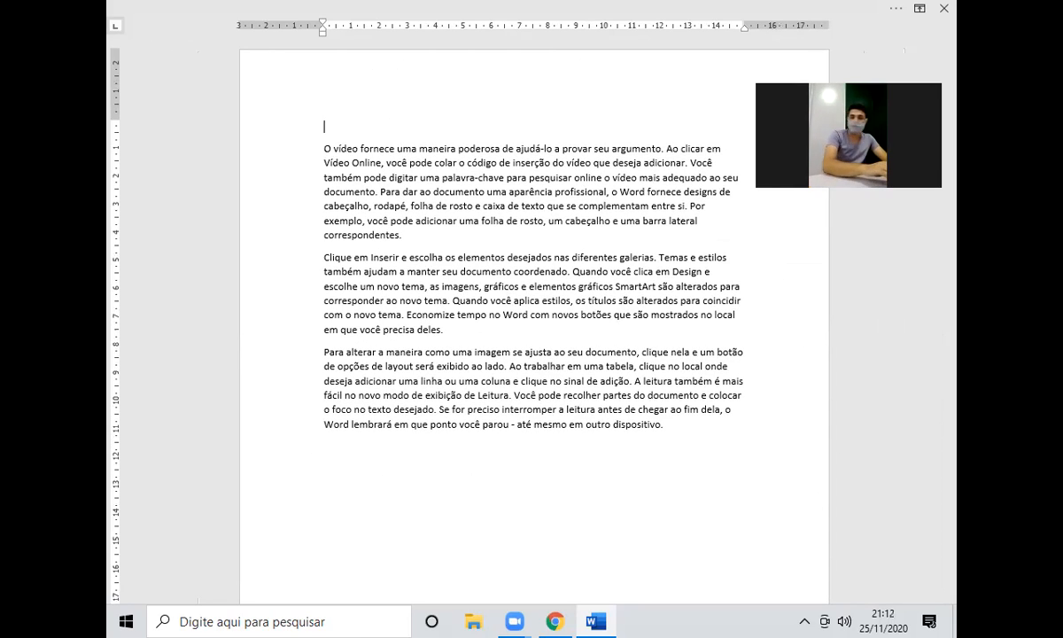
{"action": "type", "text": "Como adicionar imagens"}
{"action": "left_click", "coordinate": [457, 331]}
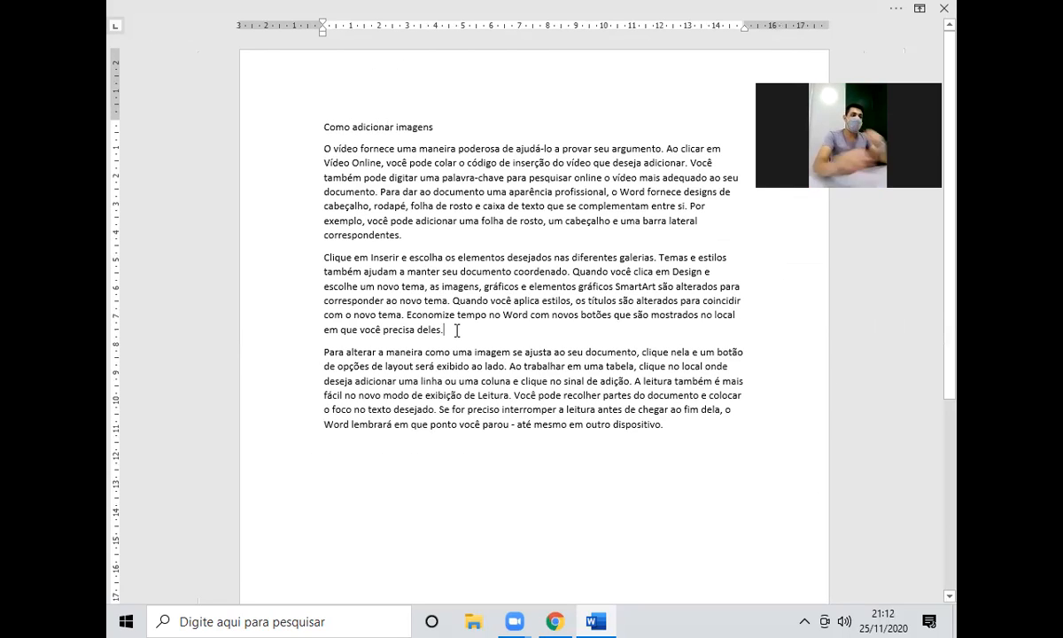
{"action": "key", "text": "Return"}
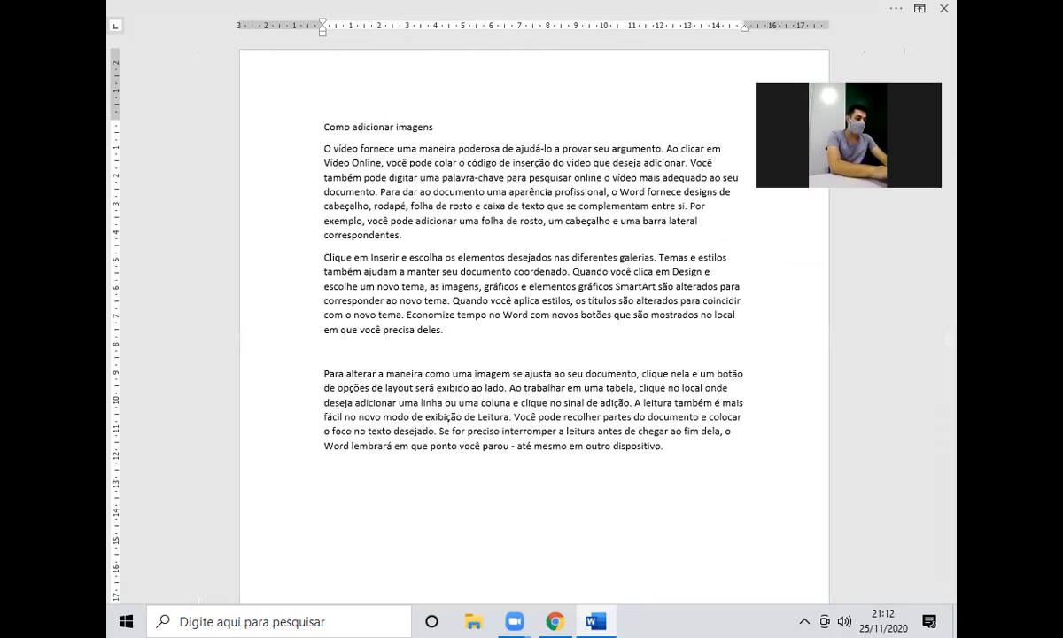
Type 'Configurações de páginas' on the new line and format it as Título 1.
{"action": "type", "text": "Configurações de páginas"}
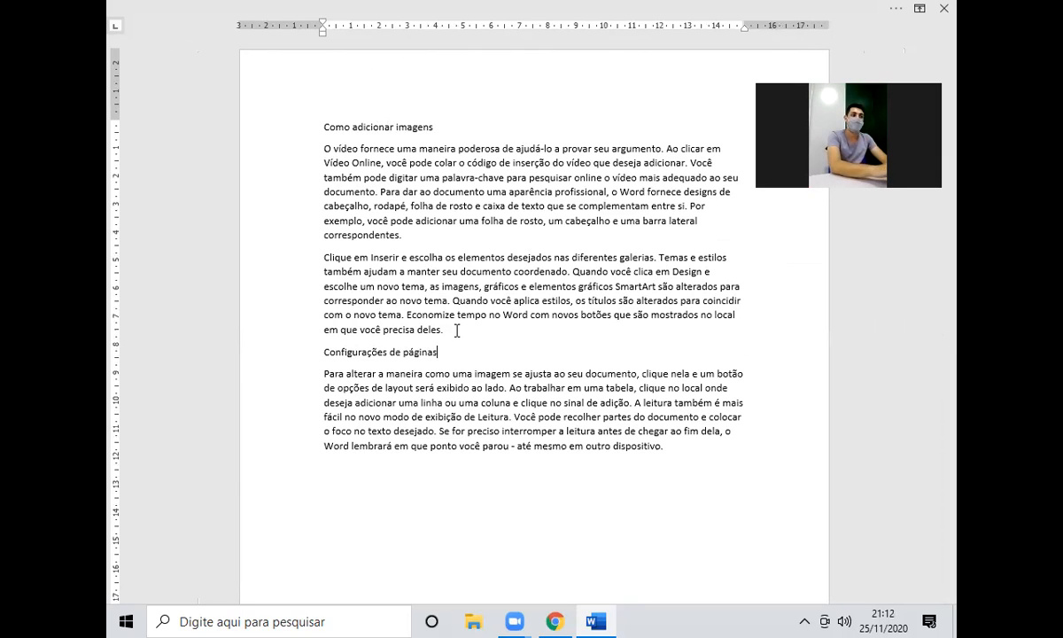
{"action": "triple_click", "coordinate": [425, 352]}
{"action": "left_click", "coordinate": [425, 11]}
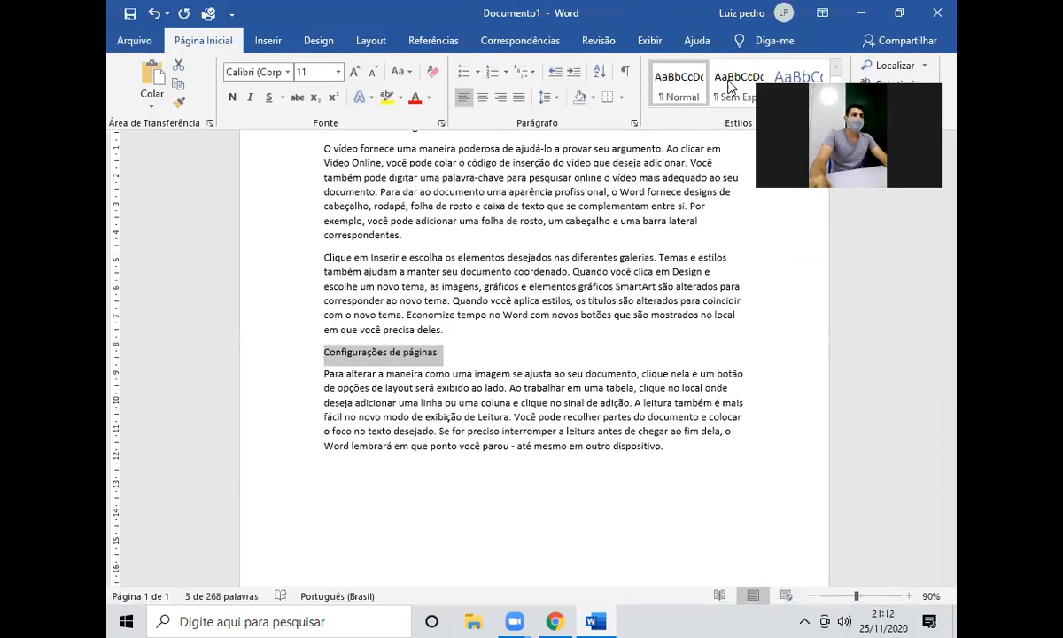
{"action": "left_click", "coordinate": [791, 79]}
{"action": "left_click", "coordinate": [449, 139]}
Format the 'Como adicionar imagens' line as a Título 1 heading.
{"action": "left_click", "coordinate": [455, 130]}
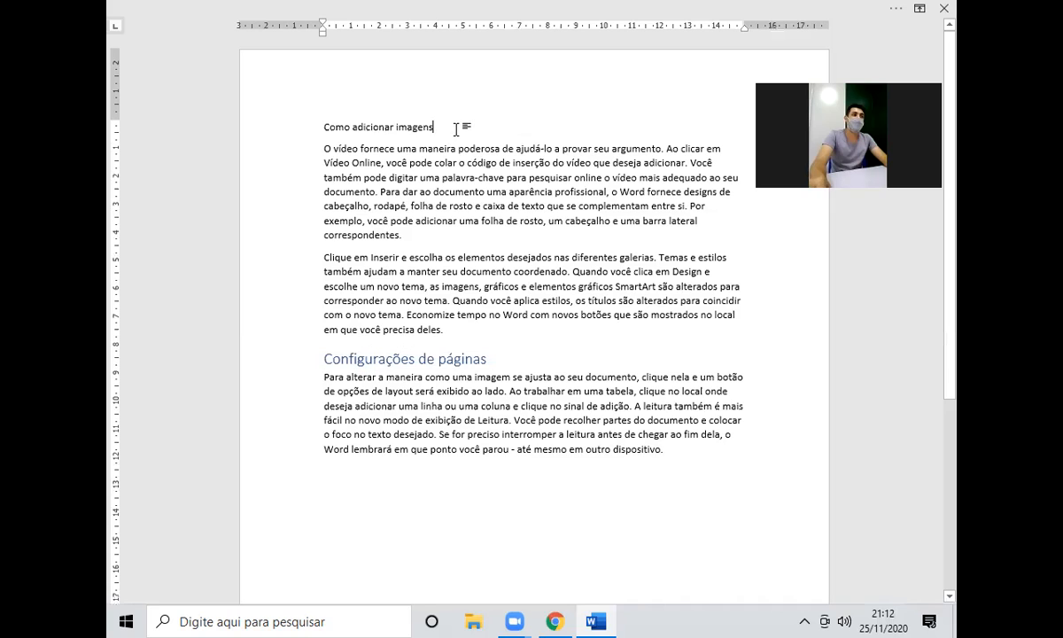
{"action": "triple_click", "coordinate": [455, 130]}
{"action": "left_click", "coordinate": [763, 5]}
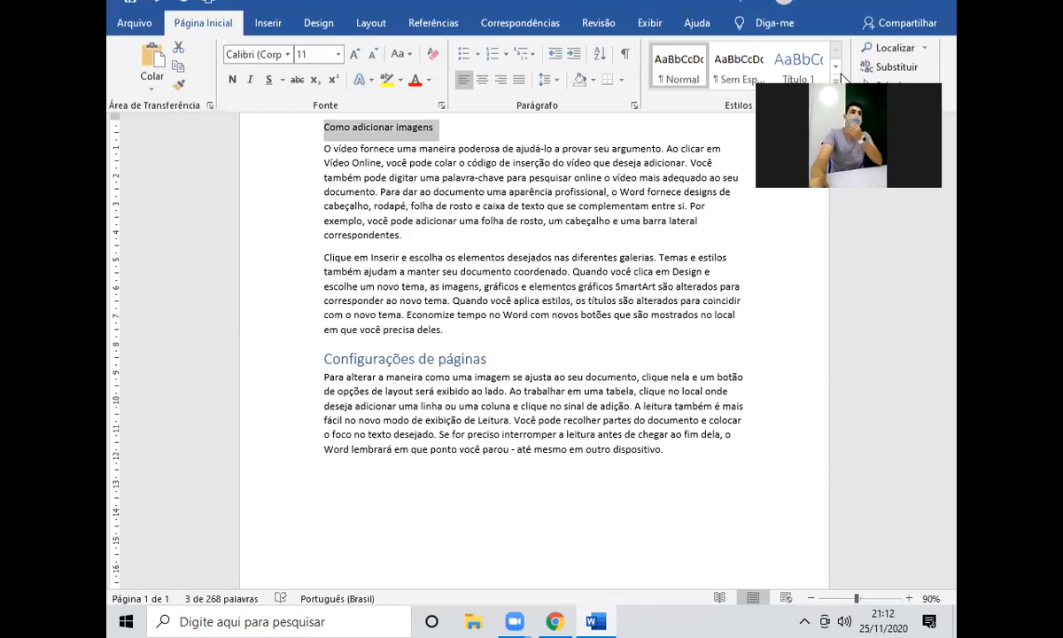
{"action": "left_click", "coordinate": [798, 71]}
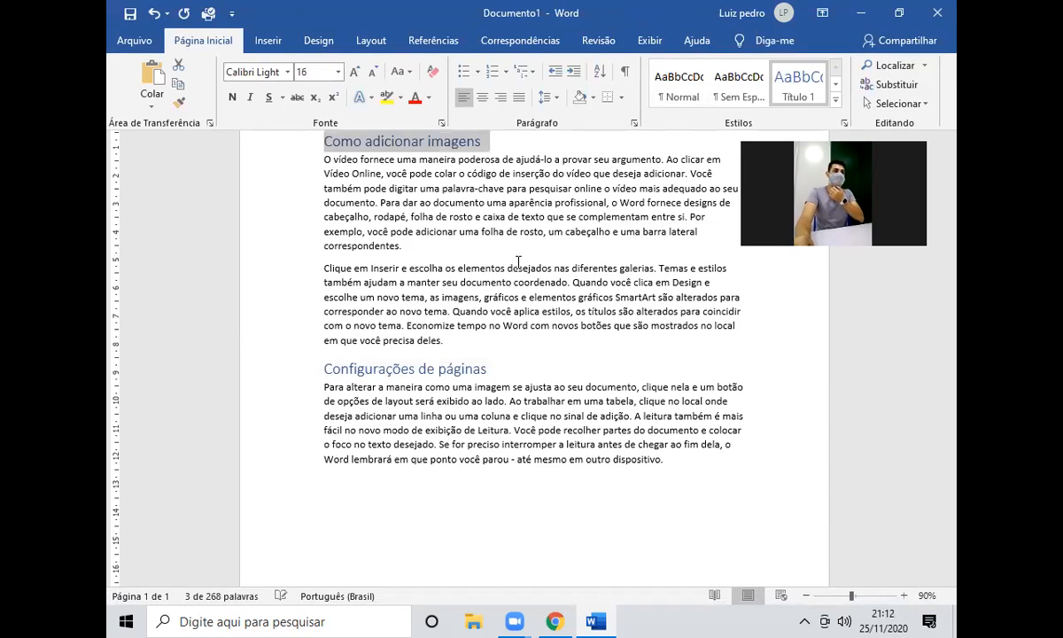
{"action": "left_click", "coordinate": [559, 254]}
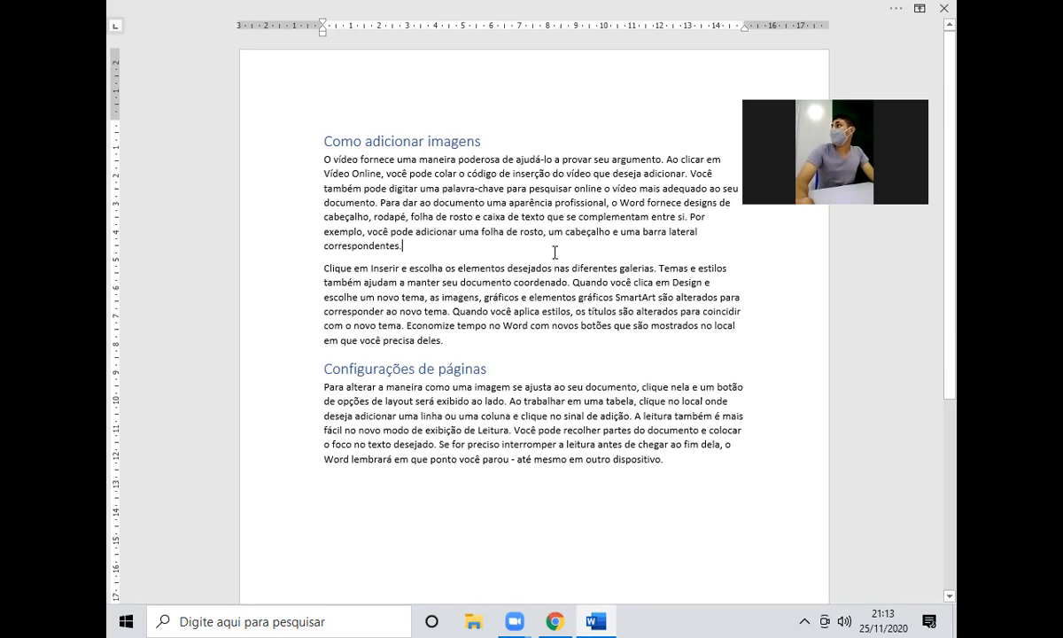
{"action": "left_click", "coordinate": [512, 5]}
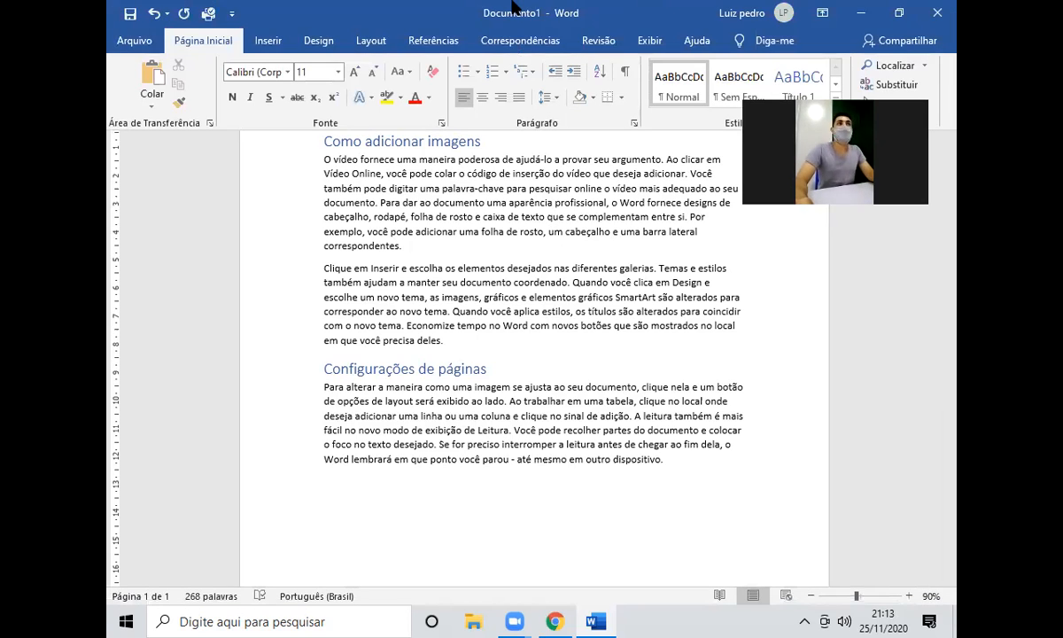
{"action": "left_click", "coordinate": [268, 44]}
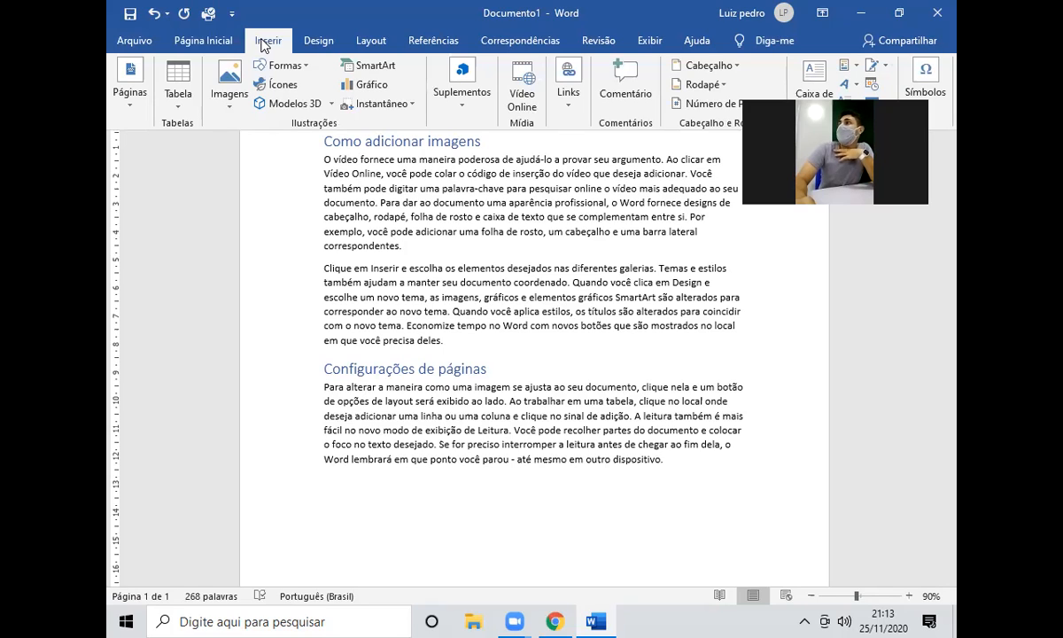
{"action": "left_click", "coordinate": [228, 85]}
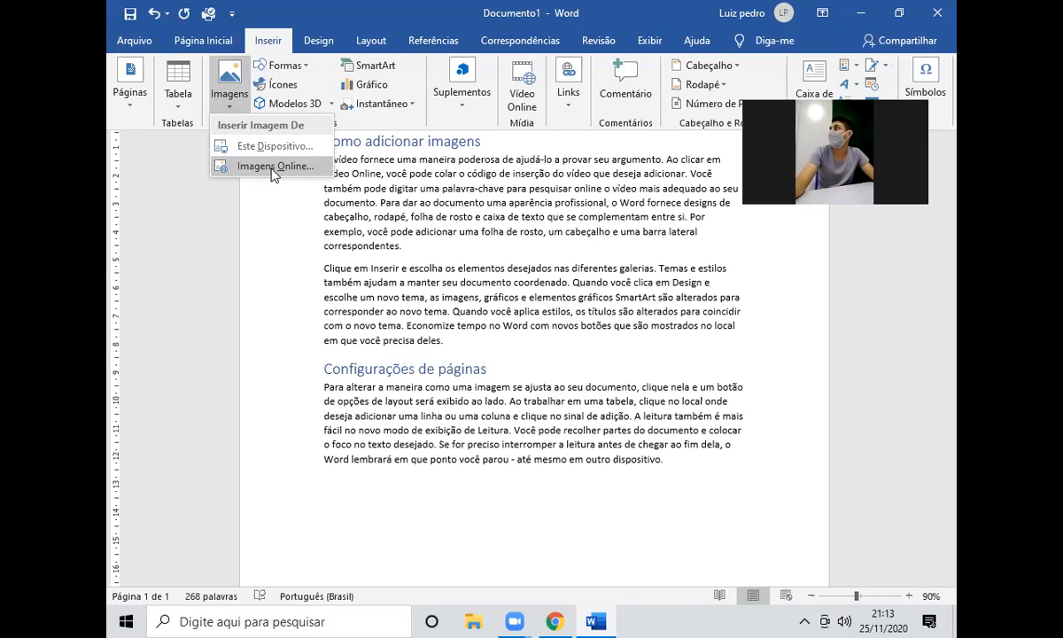
{"action": "left_click", "coordinate": [410, 252]}
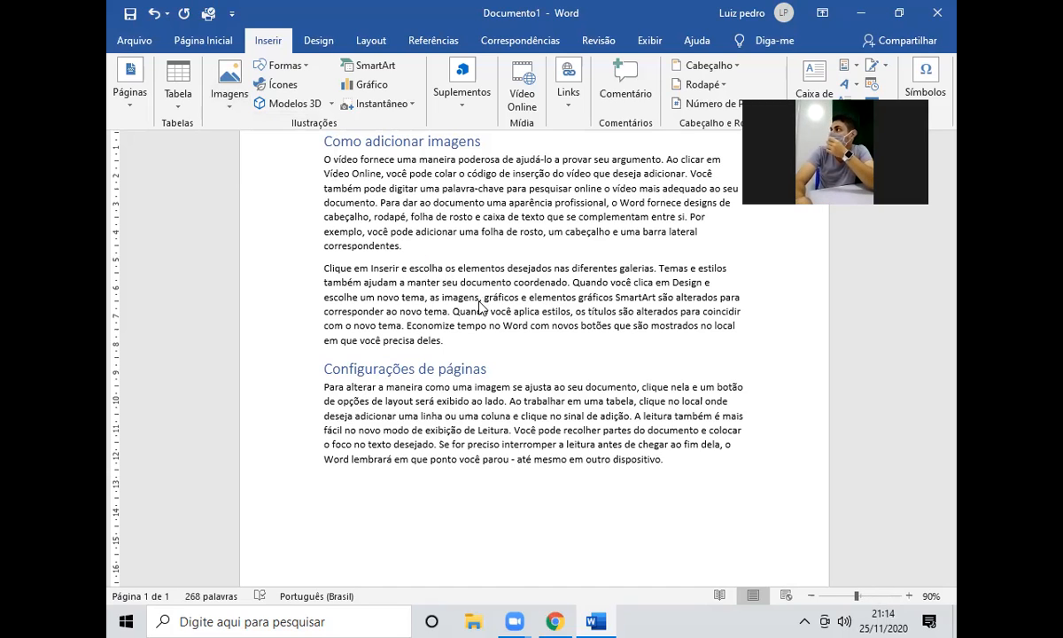
{"action": "key", "text": "ctrl+shift+F1"}
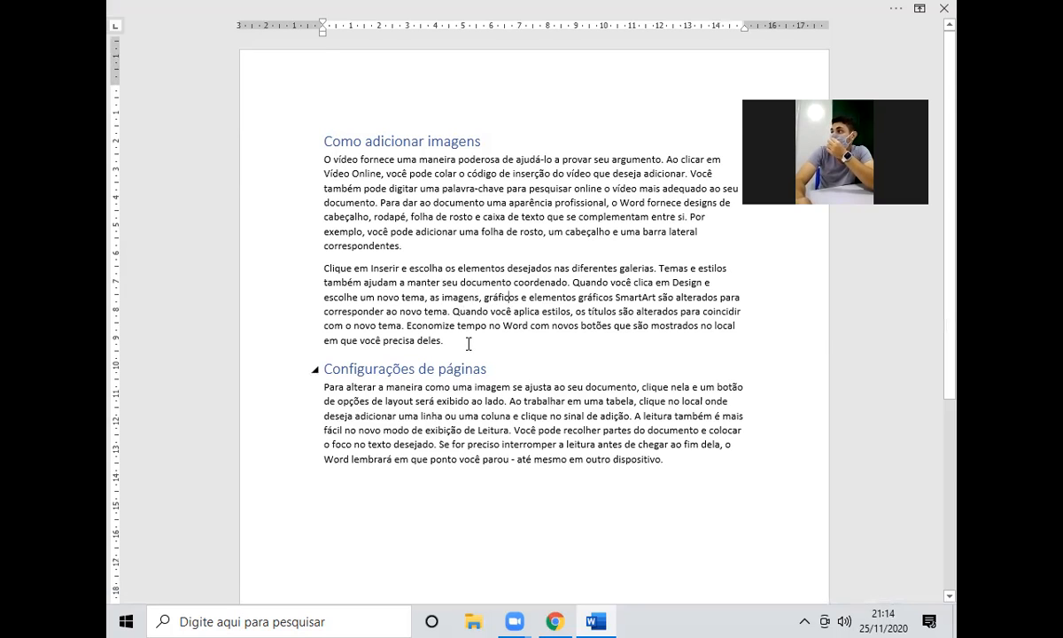
{"action": "scroll", "coordinate": [468, 344], "scroll_direction": "down", "scroll_amount": 3}
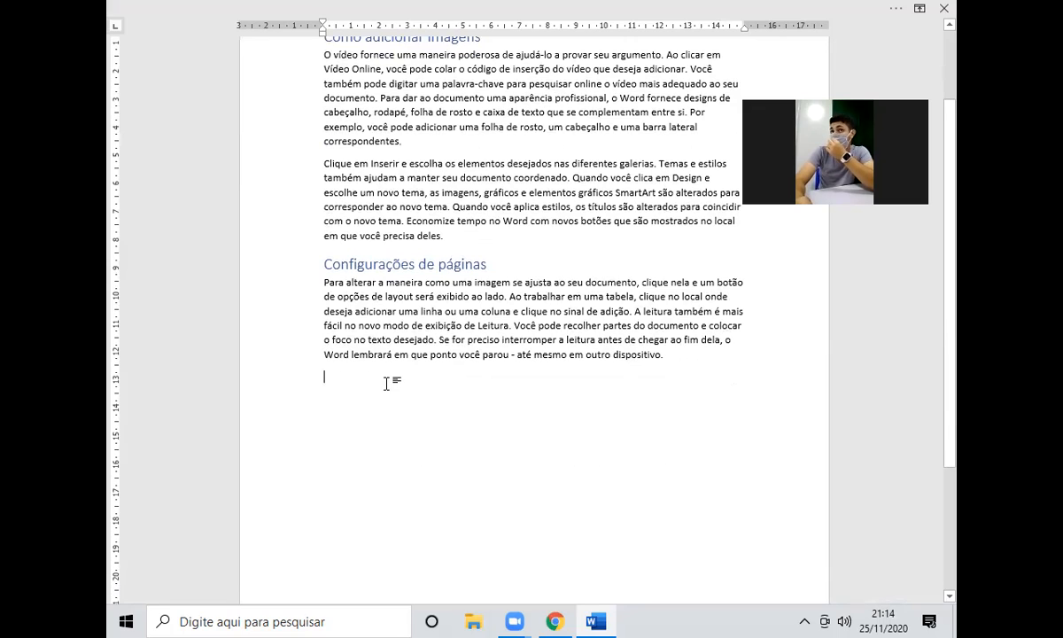
{"action": "scroll", "coordinate": [387, 390], "scroll_direction": "up", "scroll_amount": 1}
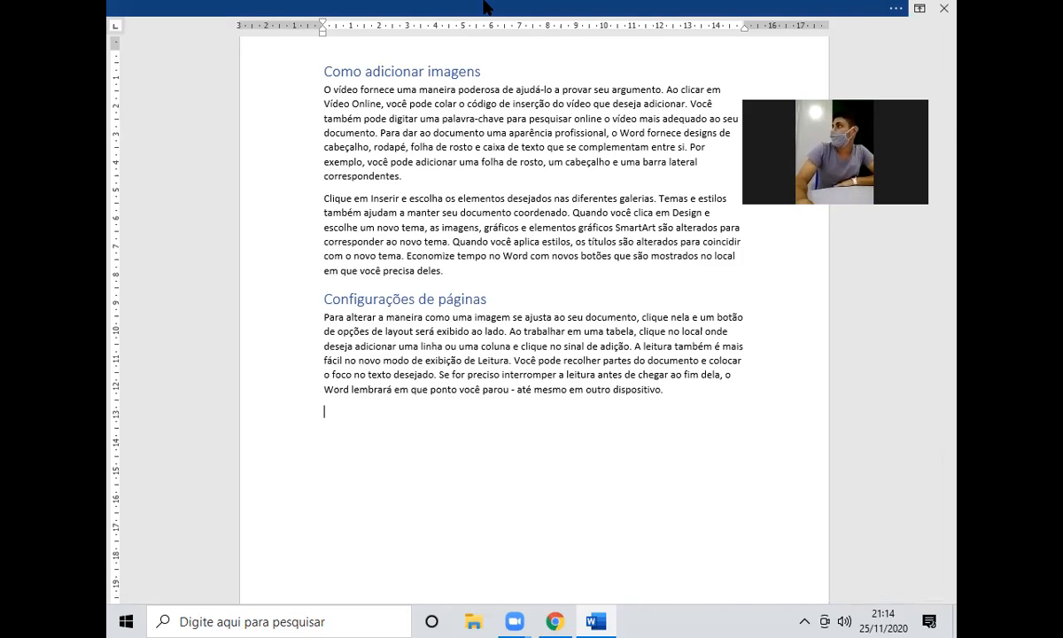
{"action": "left_click", "coordinate": [485, 7]}
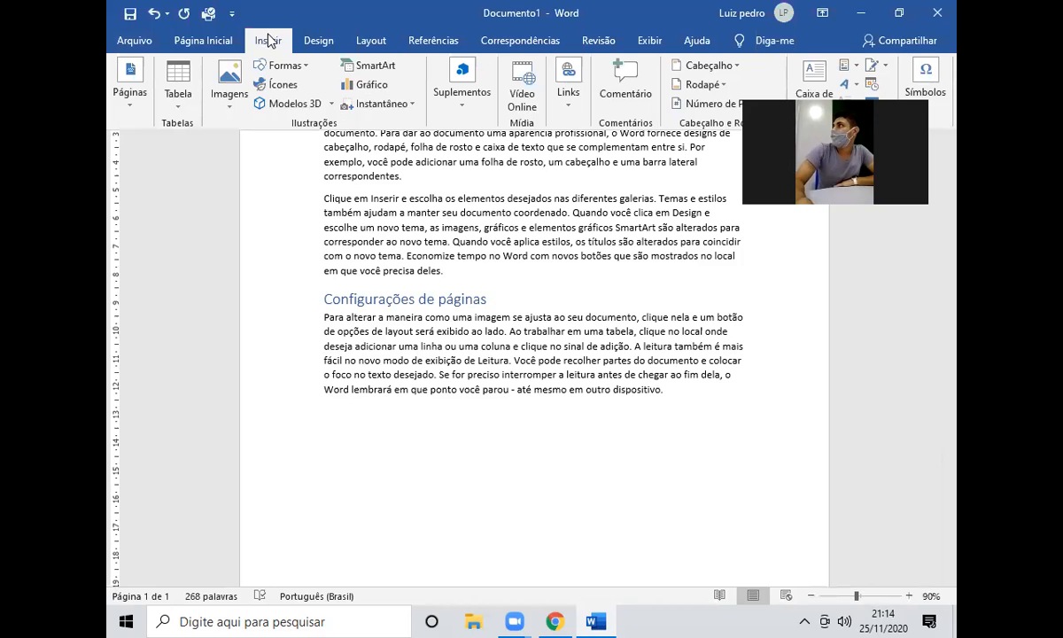
{"action": "left_click", "coordinate": [224, 88]}
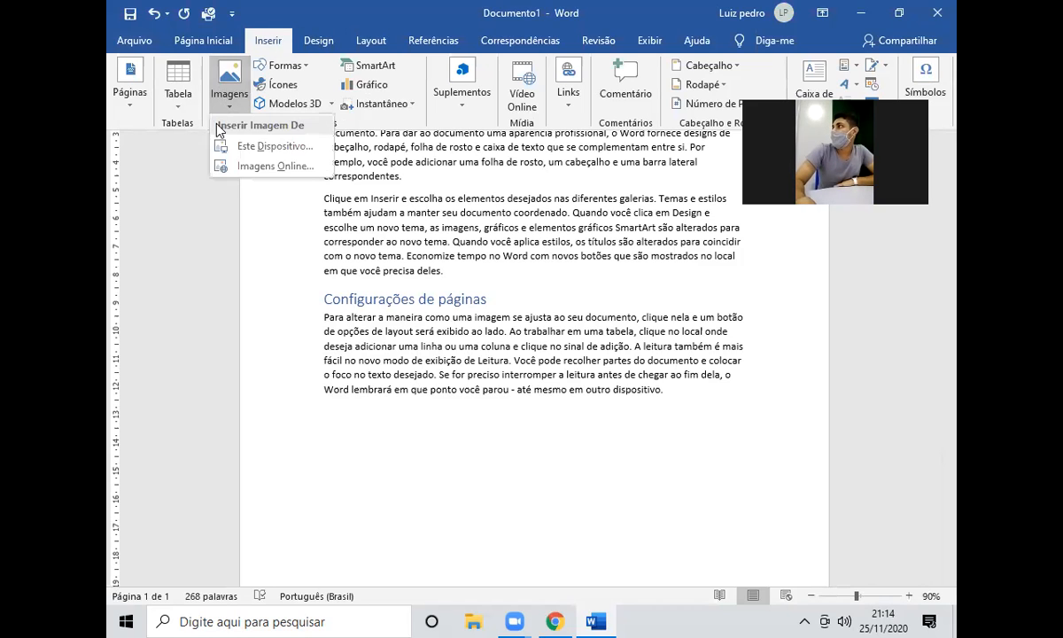
{"action": "left_click", "coordinate": [263, 169]}
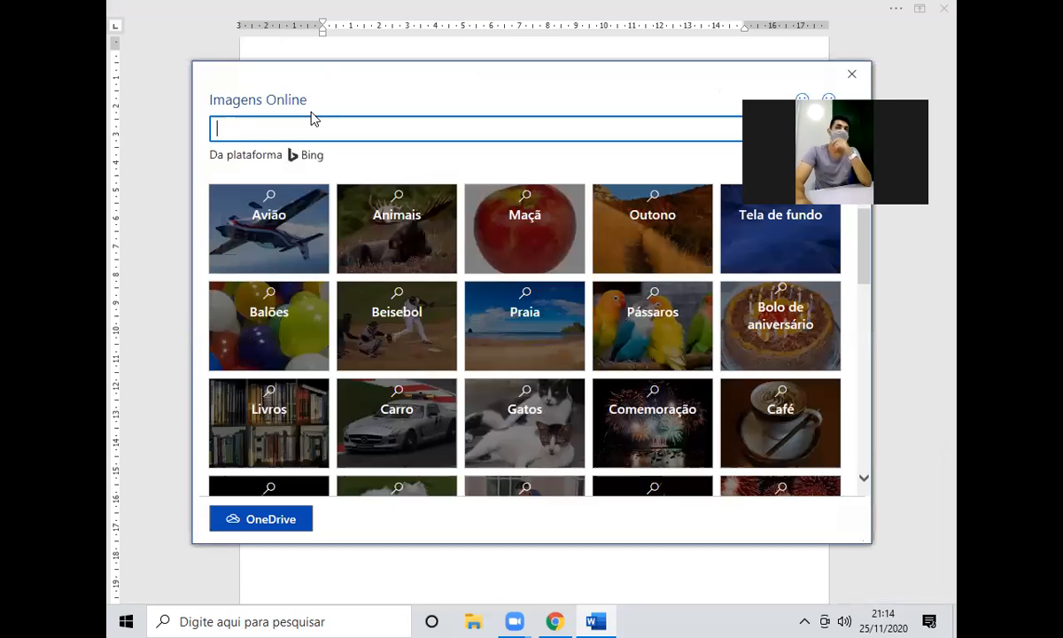
{"action": "left_click", "coordinate": [851, 74]}
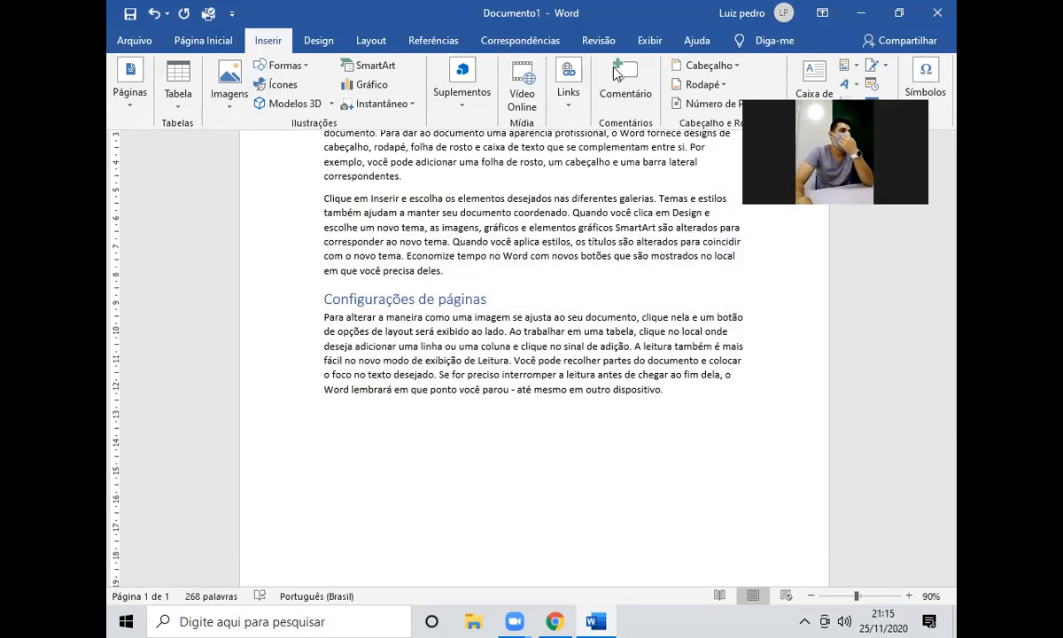
{"action": "left_click", "coordinate": [230, 82]}
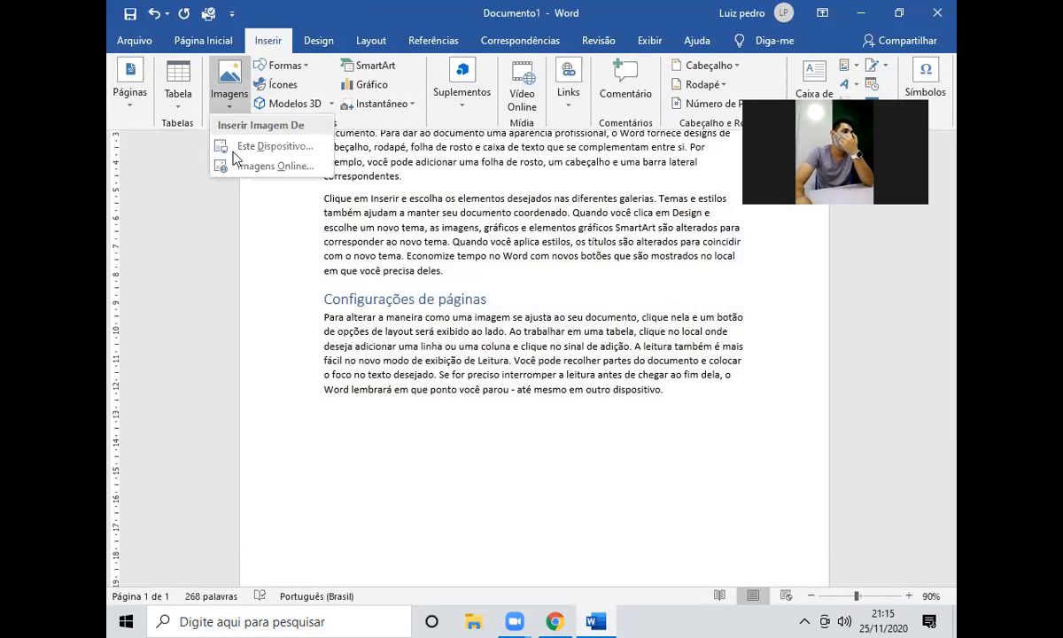
{"action": "left_click", "coordinate": [264, 168]}
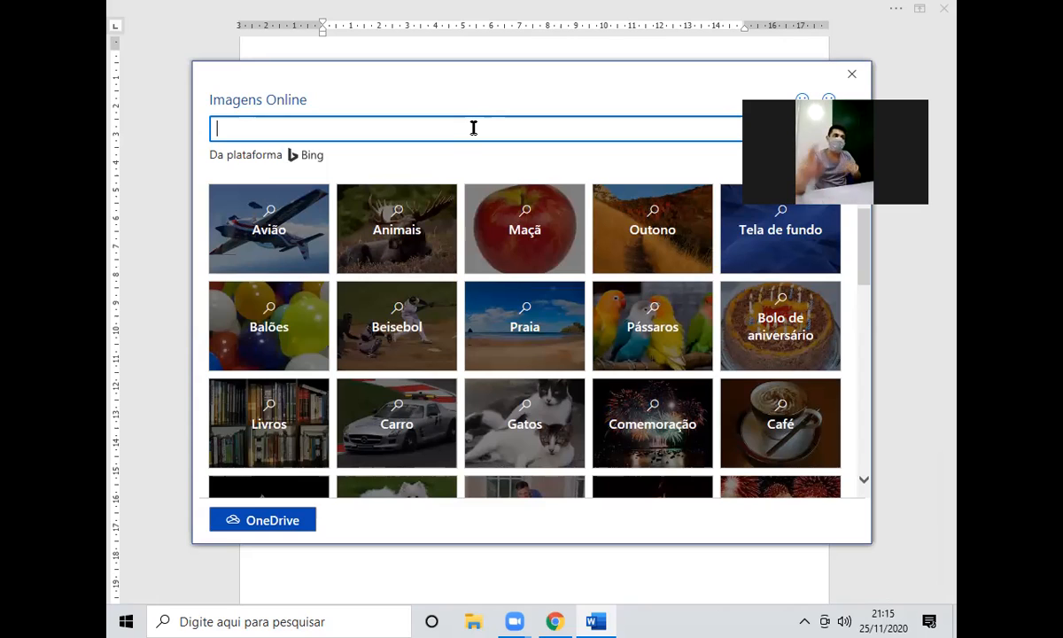
Search Imagens Online for 'alce' instead of the mistyped 'cacho' and browse the moose photos.
{"action": "type", "text": "cachor"}
{"action": "key", "text": "ctrl+a"}
{"action": "type", "text": "alce"}
{"action": "key", "text": "Return"}
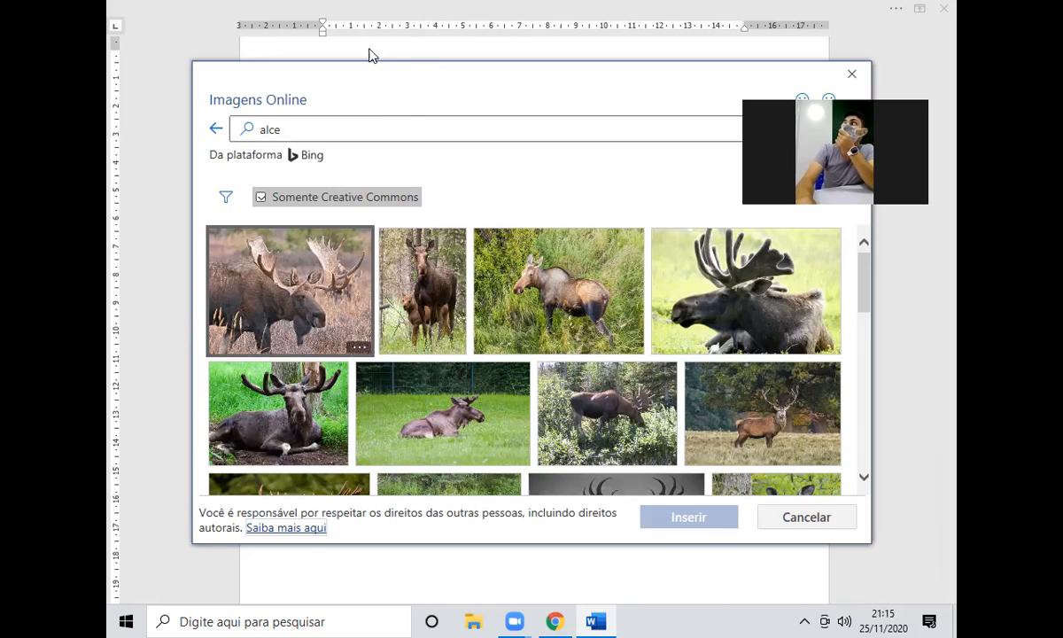
{"action": "left_click", "coordinate": [535, 134]}
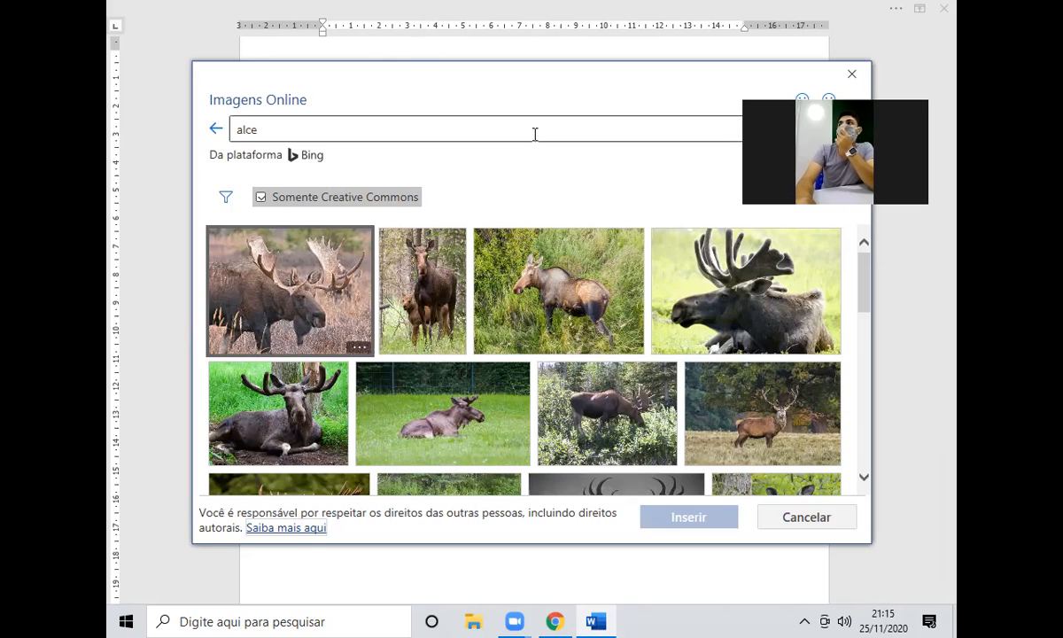
{"action": "left_click", "coordinate": [495, 169]}
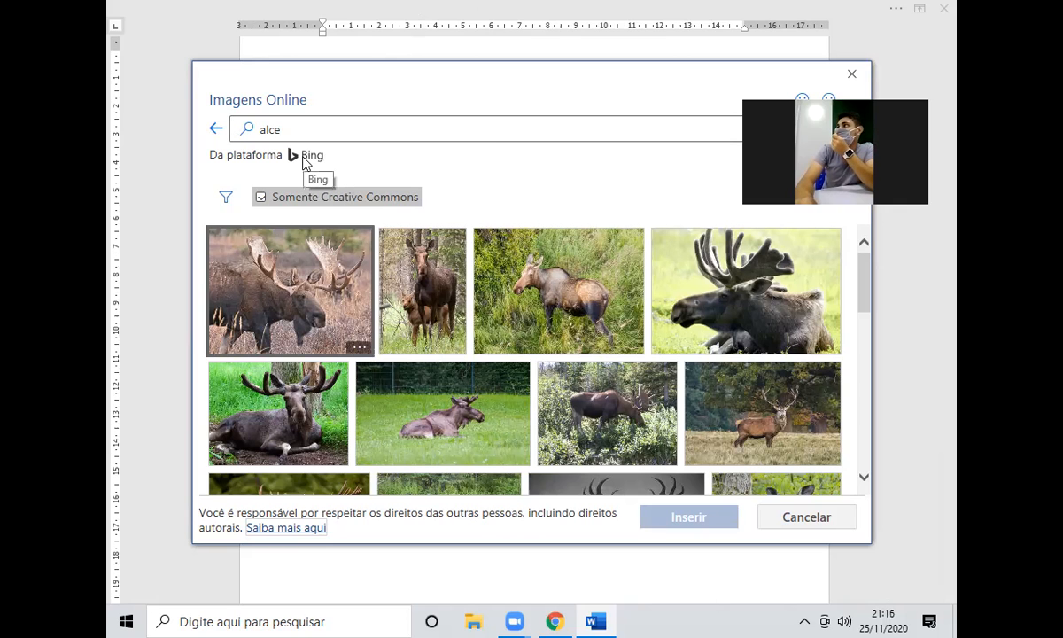
{"action": "scroll", "coordinate": [470, 364], "scroll_direction": "down", "scroll_amount": 2}
{"action": "scroll", "coordinate": [469, 363], "scroll_direction": "up", "scroll_amount": 2}
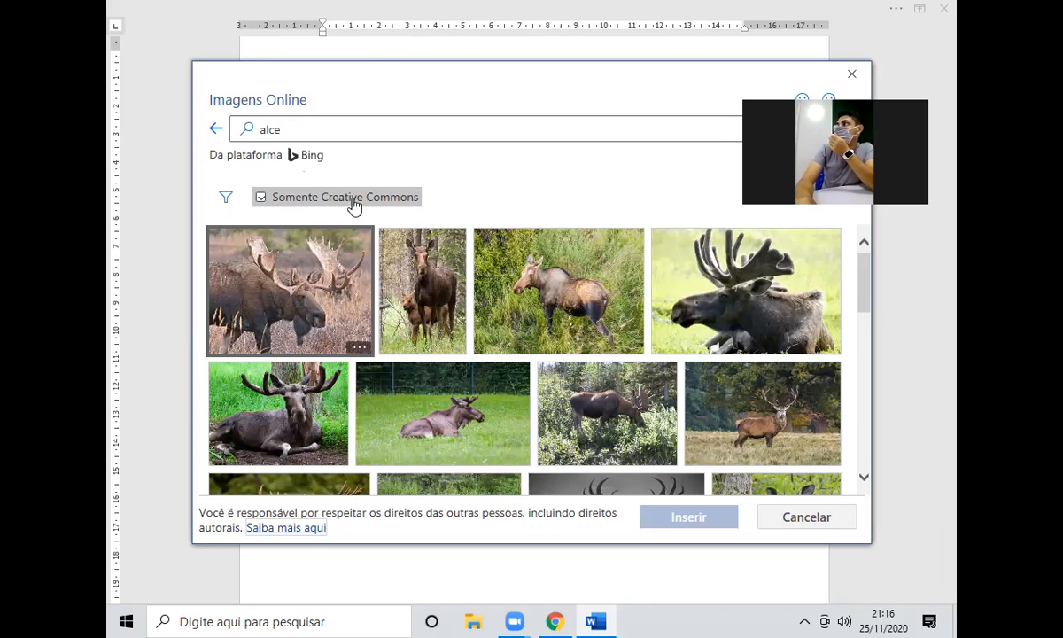
Turn off the 'Somente Creative Commons' filter and browse the wider moose photo results.
{"action": "left_click", "coordinate": [260, 197]}
{"action": "left_click", "coordinate": [294, 198]}
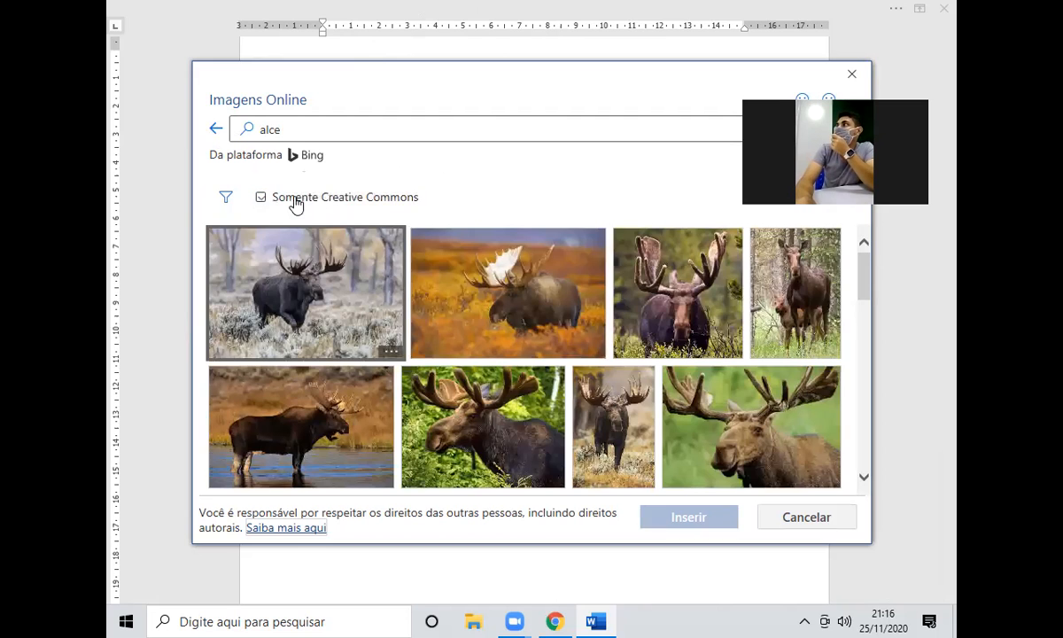
{"action": "left_click", "coordinate": [361, 206]}
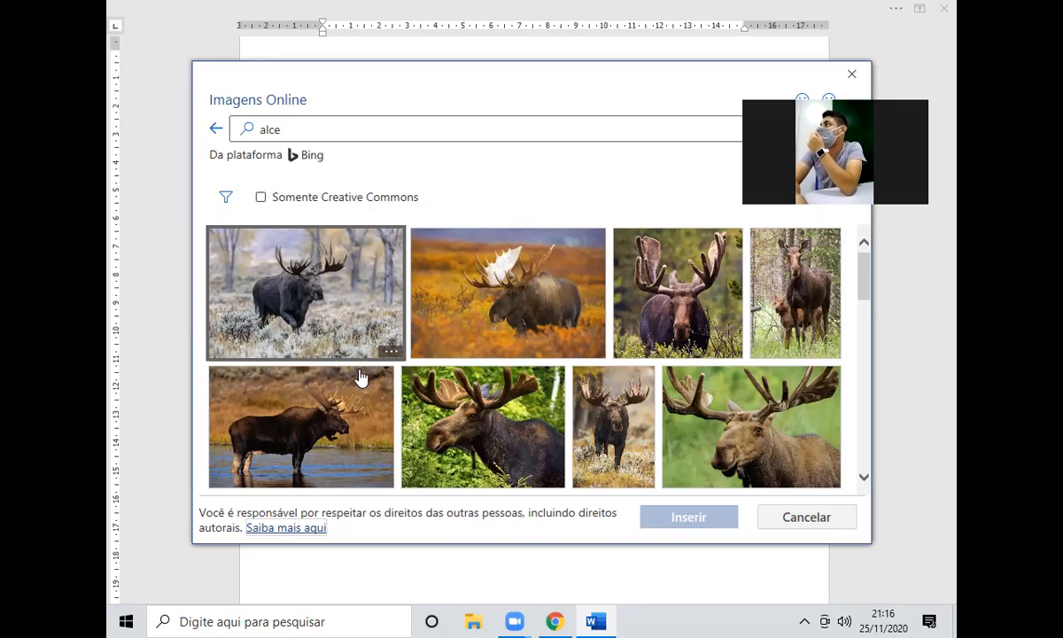
{"action": "scroll", "coordinate": [472, 353], "scroll_direction": "down", "scroll_amount": 3}
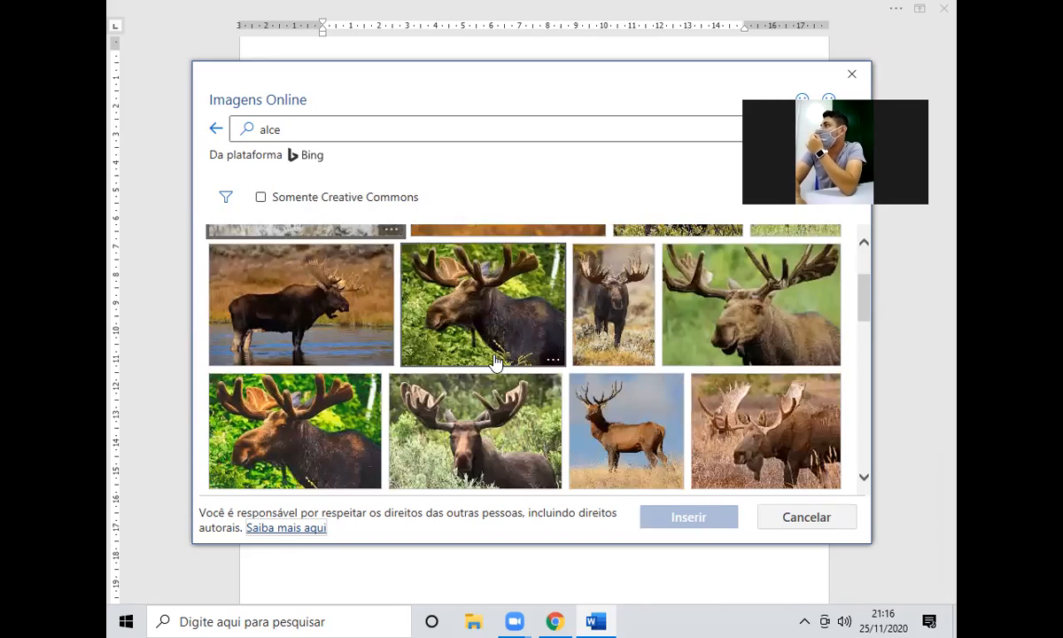
{"action": "scroll", "coordinate": [515, 380], "scroll_direction": "up", "scroll_amount": 3}
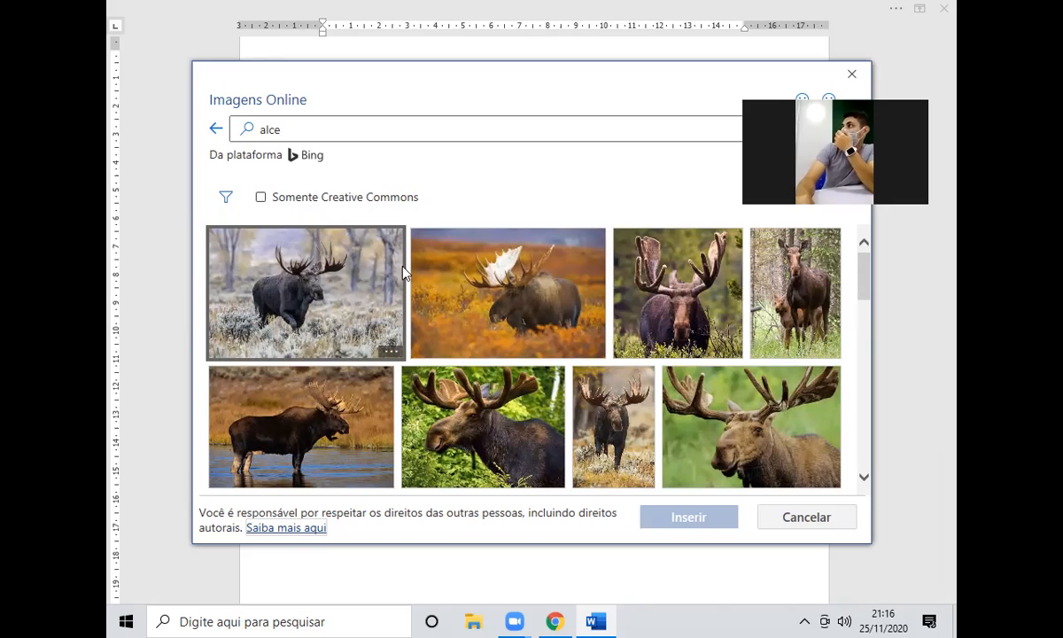
{"action": "scroll", "coordinate": [467, 305], "scroll_direction": "down", "scroll_amount": 2}
{"action": "scroll", "coordinate": [467, 310], "scroll_direction": "up", "scroll_amount": 2}
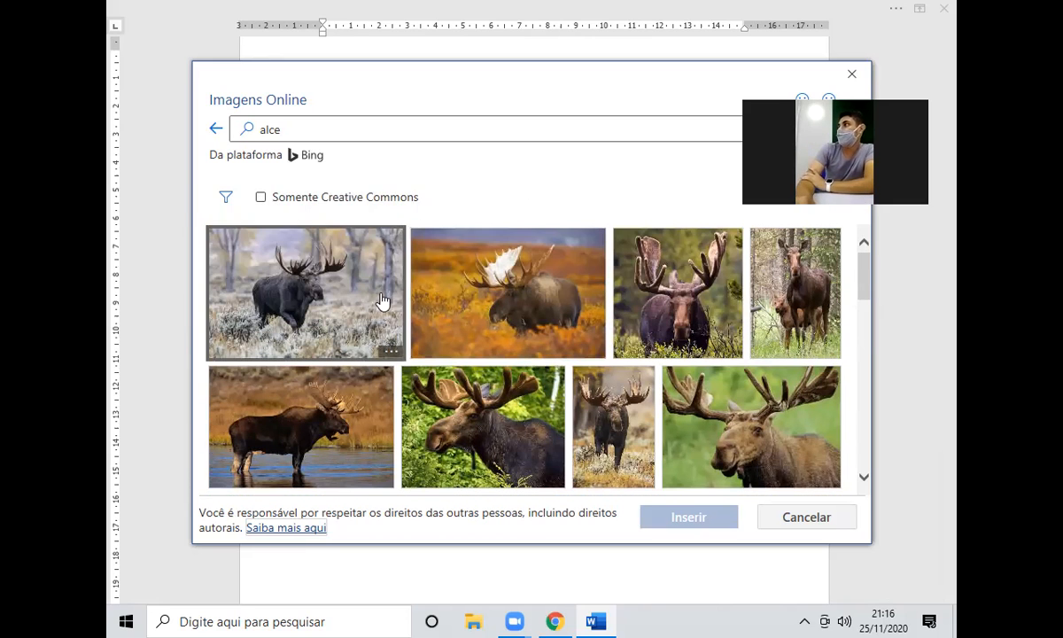
Insert the moose-in-orange-brush photo below the last paragraph and shrink it to about 60%.
{"action": "left_click", "coordinate": [431, 292]}
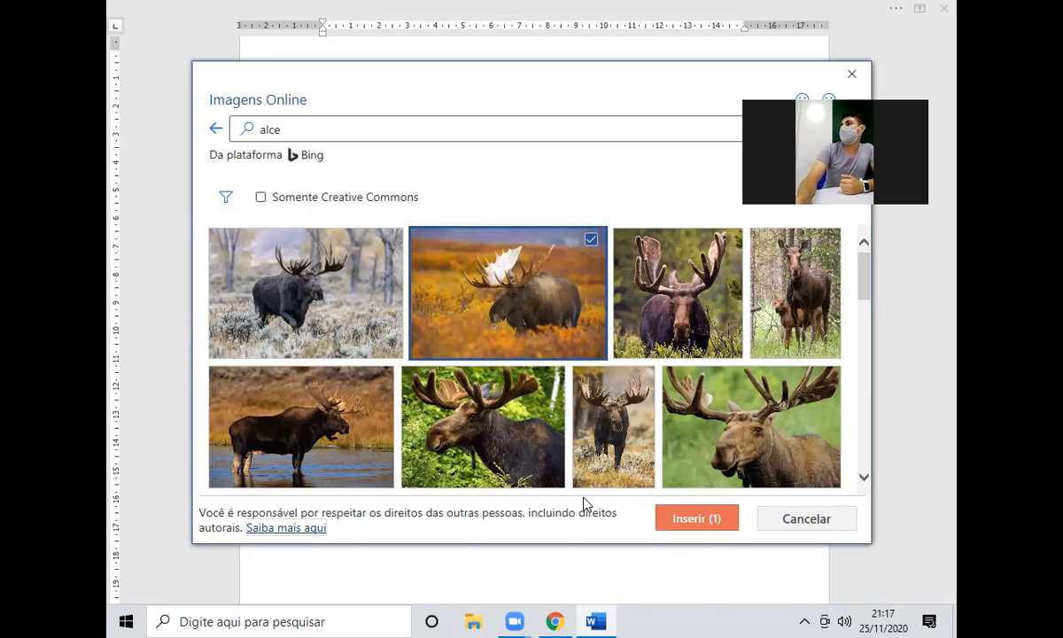
{"action": "left_click", "coordinate": [696, 518]}
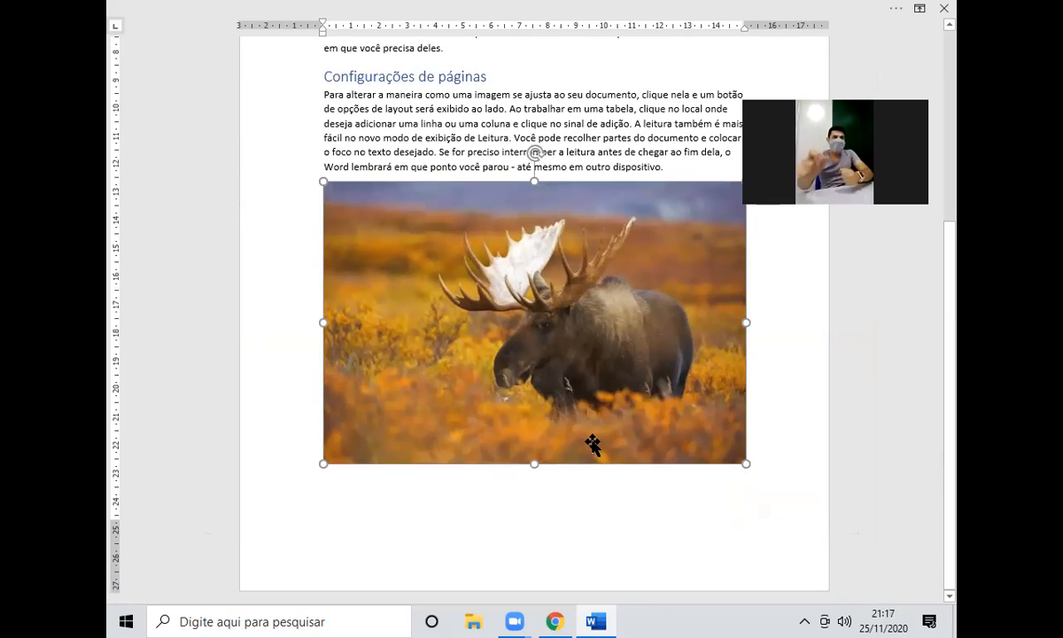
{"action": "scroll", "coordinate": [538, 433], "scroll_direction": "up", "scroll_amount": 3}
{"action": "scroll", "coordinate": [552, 431], "scroll_direction": "down", "scroll_amount": 2}
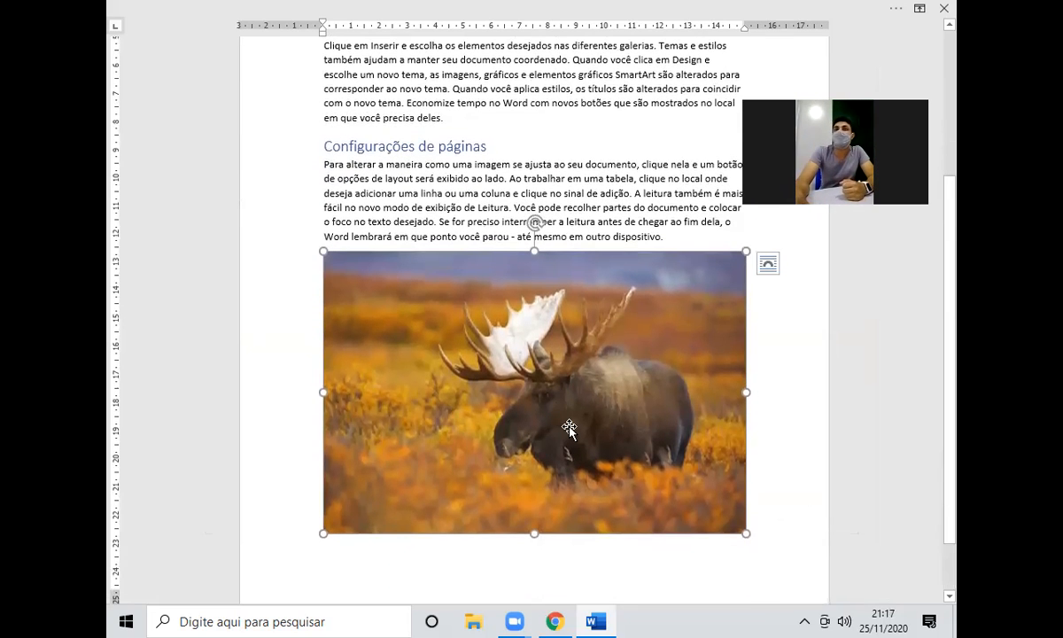
{"action": "scroll", "coordinate": [574, 427], "scroll_direction": "up", "scroll_amount": 3}
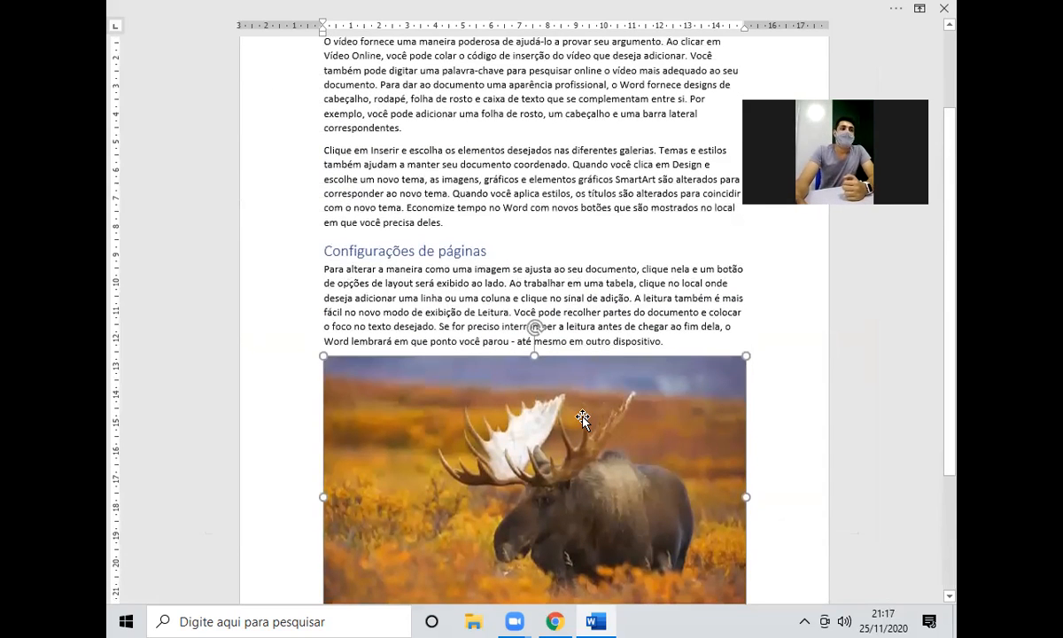
{"action": "scroll", "coordinate": [582, 418], "scroll_direction": "up", "scroll_amount": 1}
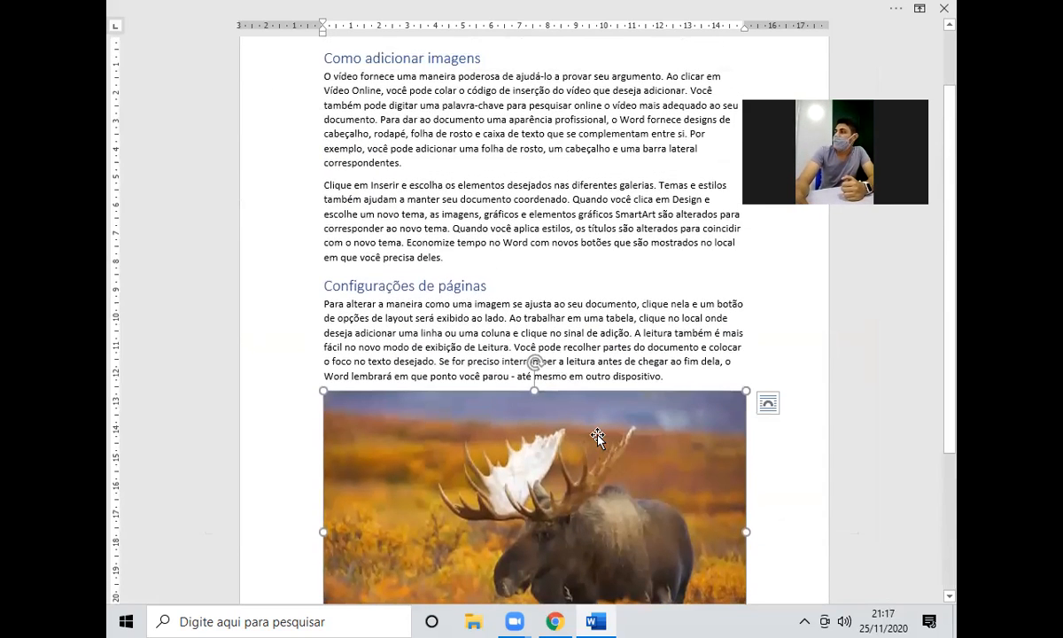
{"action": "scroll", "coordinate": [598, 436], "scroll_direction": "up", "scroll_amount": 2}
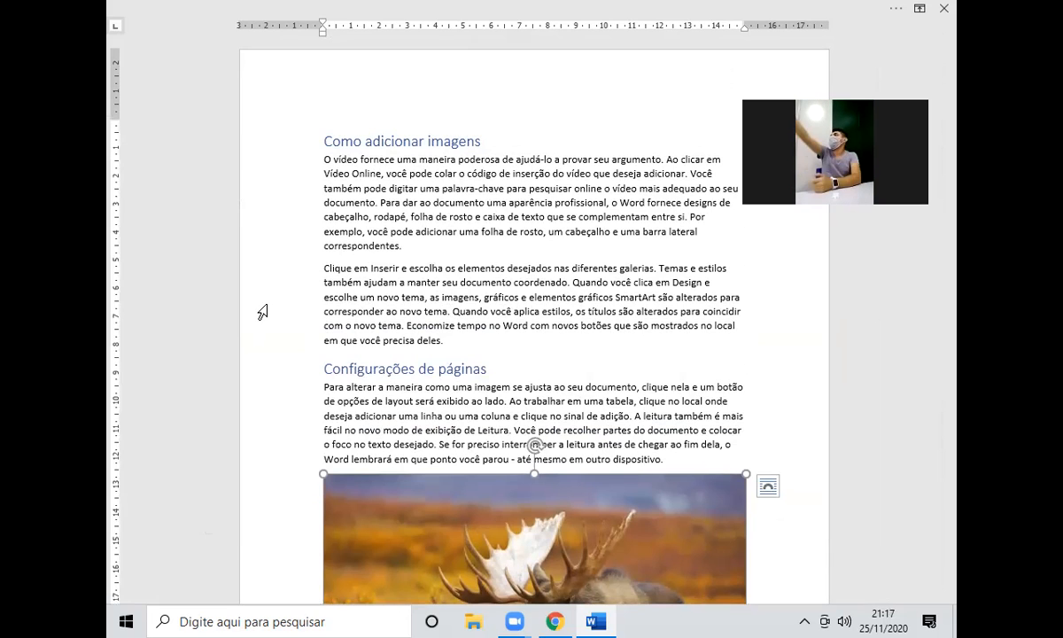
{"action": "scroll", "coordinate": [696, 340], "scroll_direction": "down", "scroll_amount": 3}
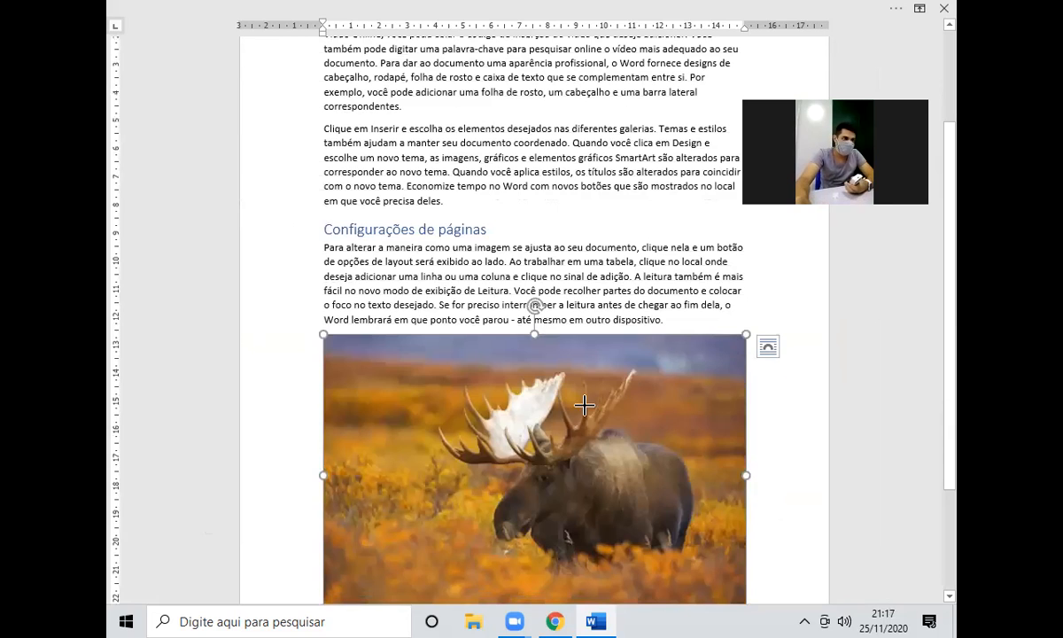
{"action": "left_click_drag", "start_coordinate": [585, 404], "coordinate": [519, 445]}
{"action": "left_click", "coordinate": [607, 353]}
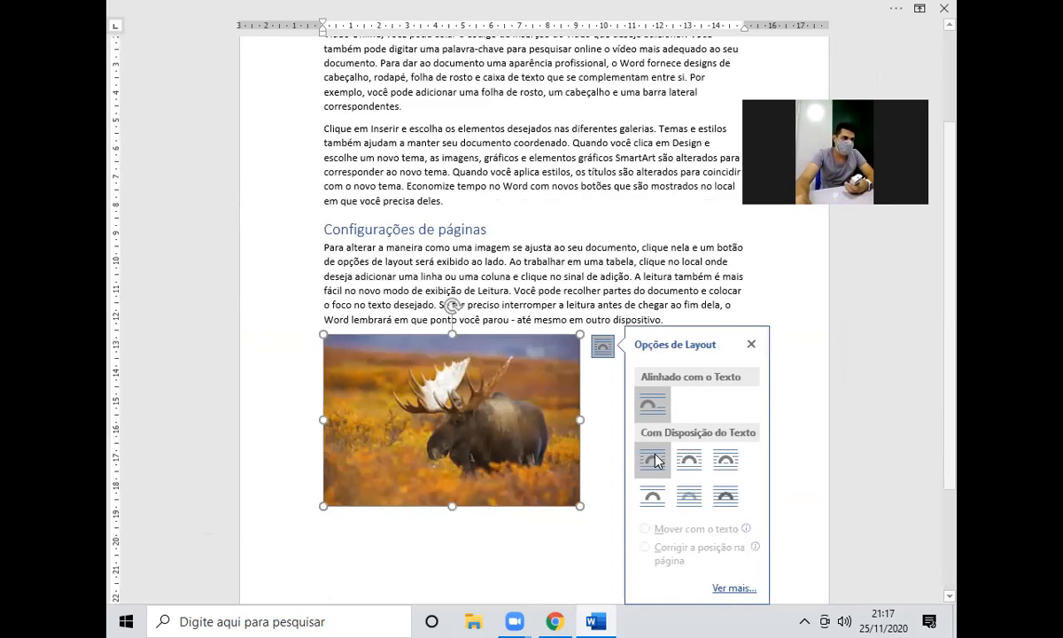
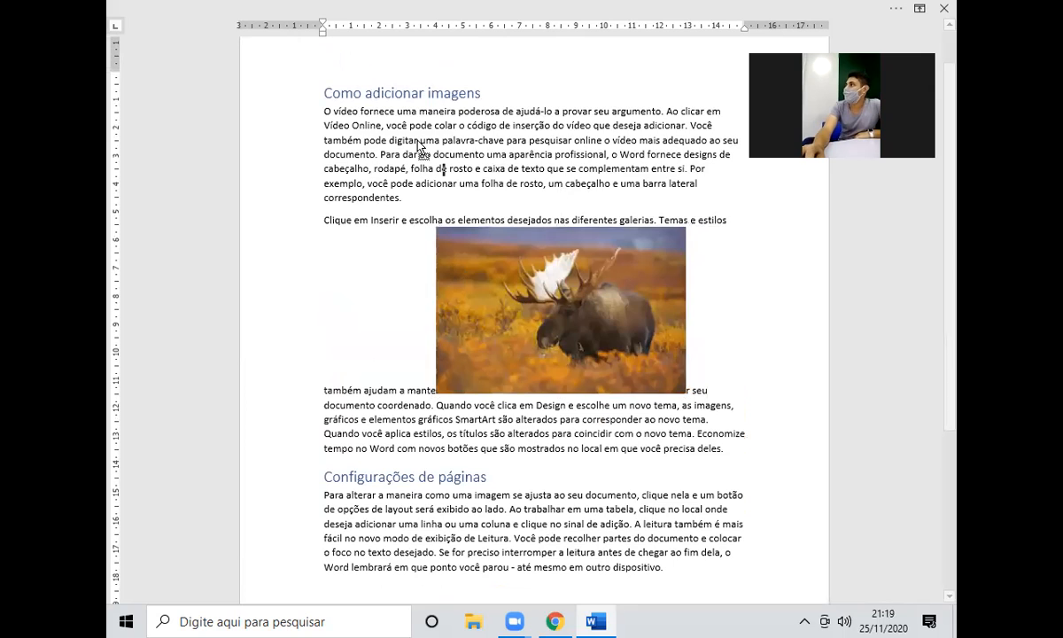
Reselect the moose photo now sitting inline in the first paragraph under 'Como adicionar imagens'.
{"action": "scroll", "coordinate": [287, 364], "scroll_direction": "up", "scroll_amount": 1}
{"action": "scroll", "coordinate": [447, 363], "scroll_direction": "down", "scroll_amount": 1}
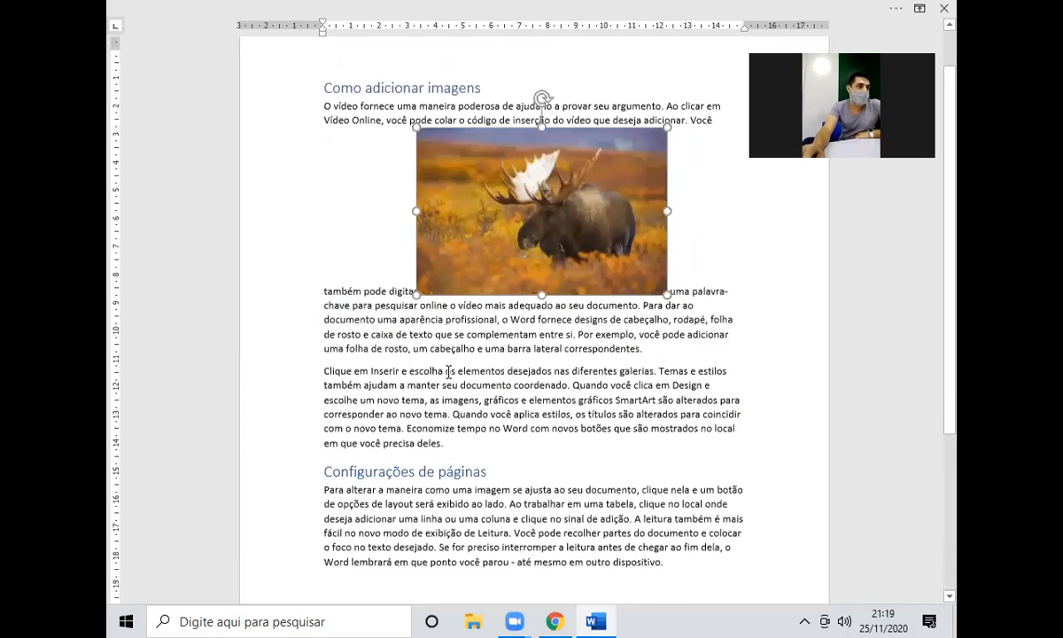
{"action": "left_click", "coordinate": [452, 375]}
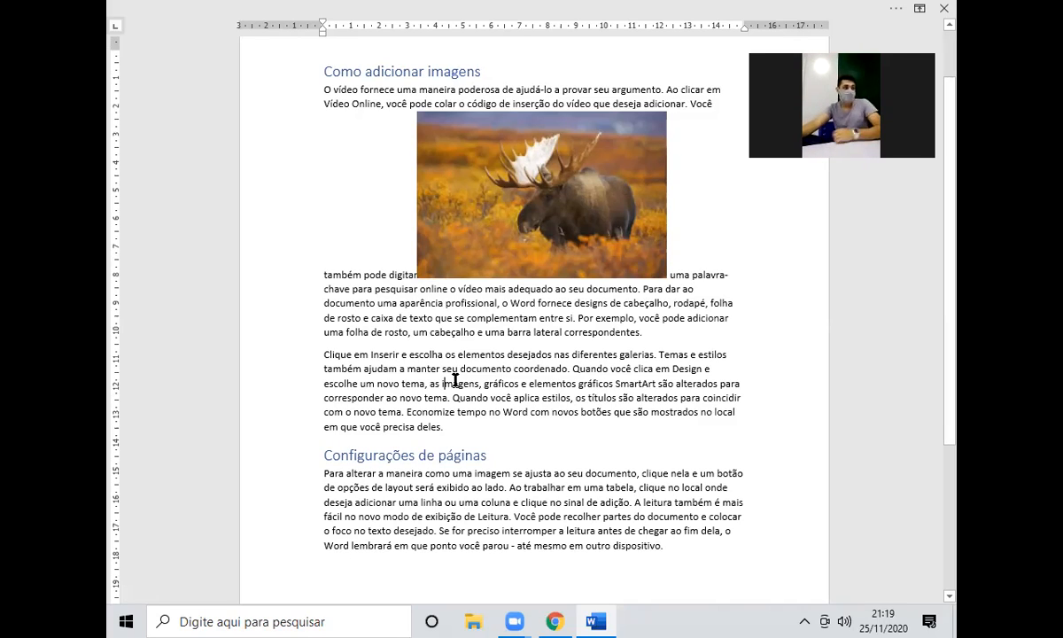
{"action": "scroll", "coordinate": [461, 354], "scroll_direction": "up", "scroll_amount": 2}
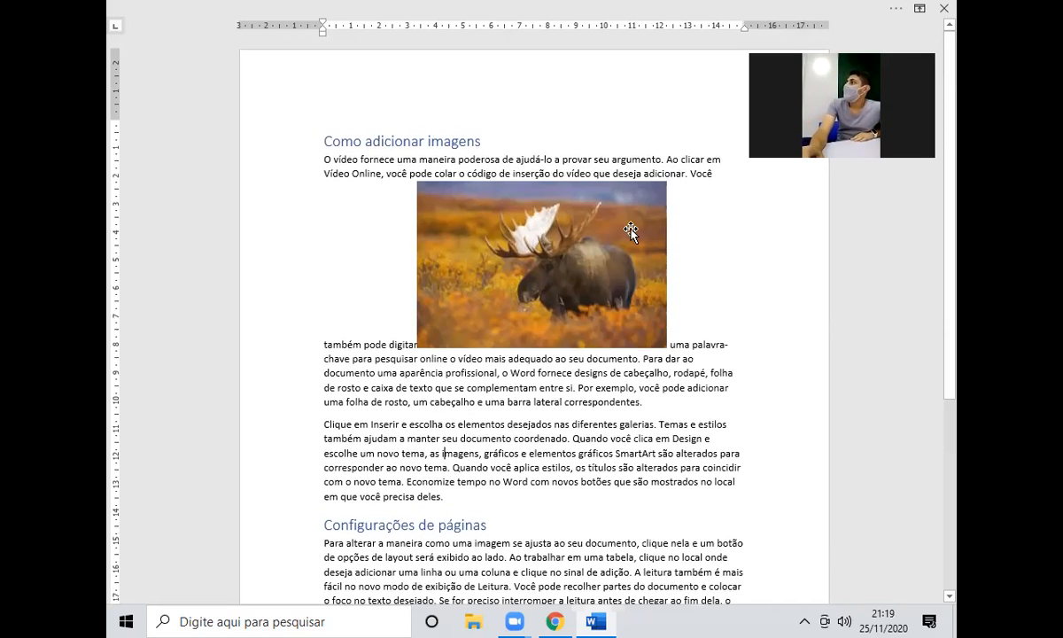
{"action": "left_click", "coordinate": [587, 292]}
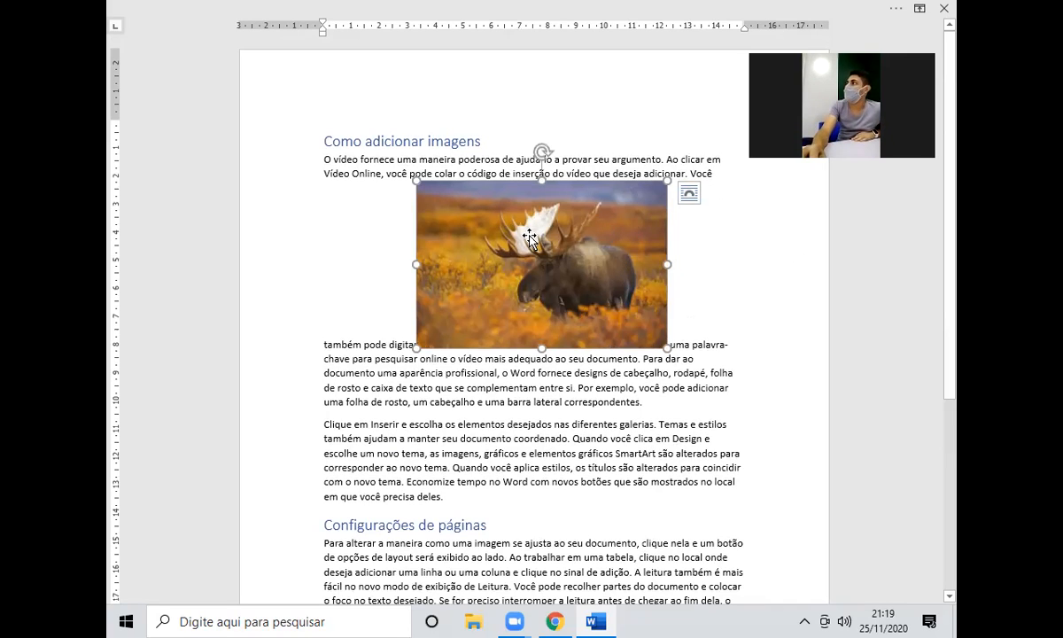
Switch the moose photo's text wrapping to Quadrado (square) in Layout Options.
{"action": "left_click", "coordinate": [689, 195]}
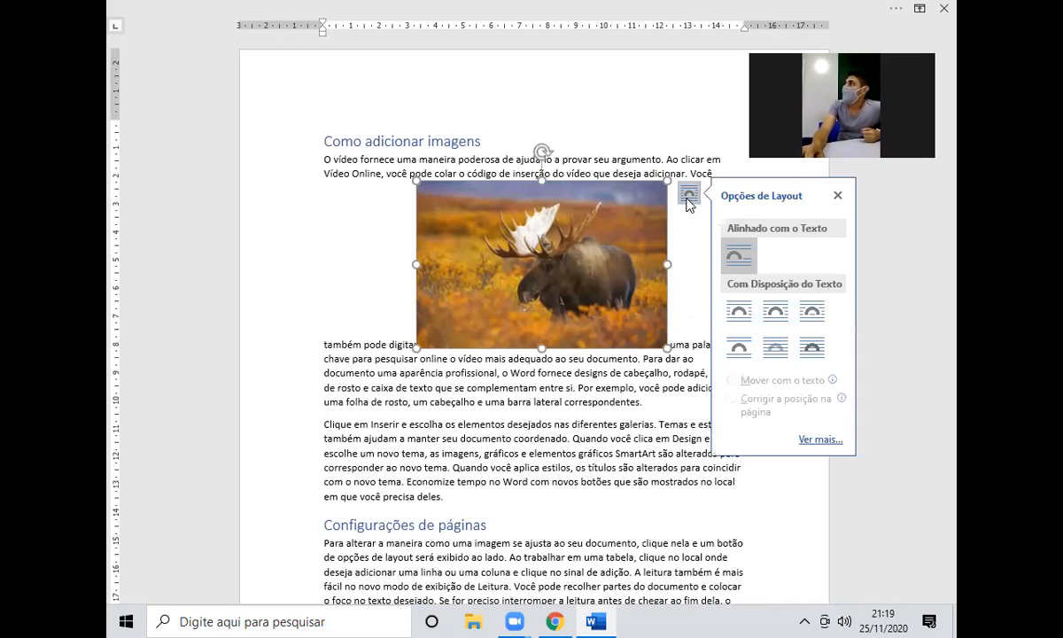
{"action": "left_click", "coordinate": [738, 255]}
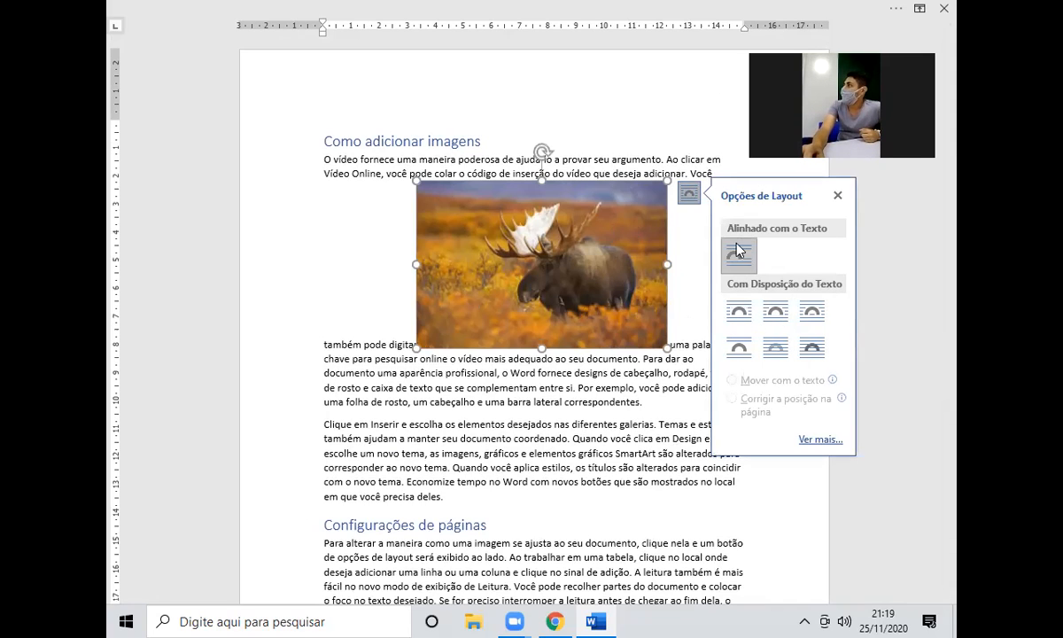
{"action": "left_click", "coordinate": [739, 312]}
{"action": "left_click", "coordinate": [519, 366]}
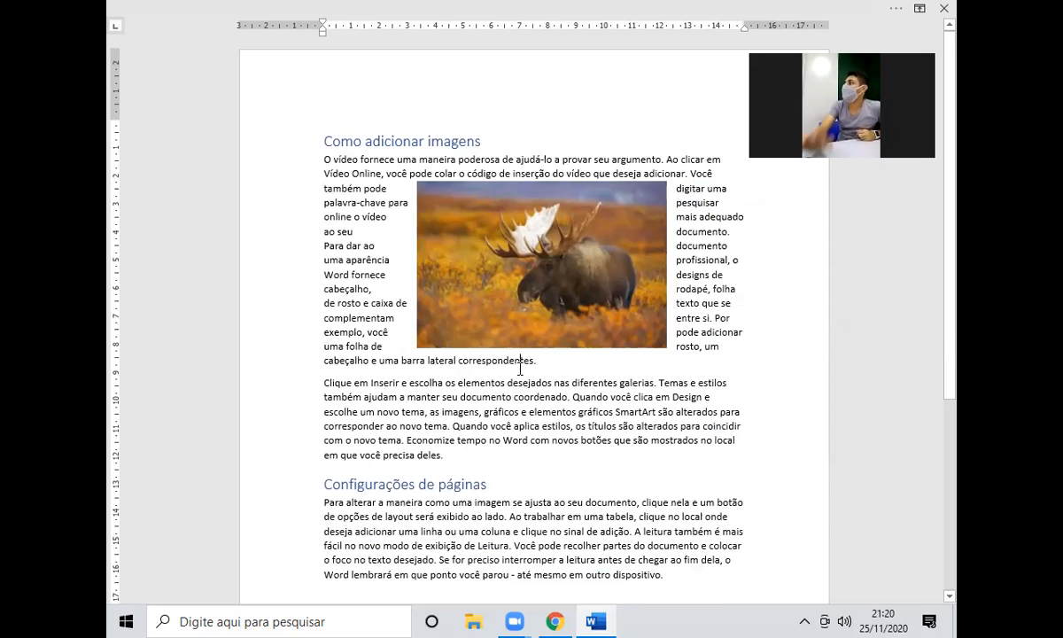
Move the moose photo into the 'Clique em Inserir' paragraph and resize it by its corner handles.
{"action": "left_click_drag", "start_coordinate": [504, 297], "coordinate": [575, 298]}
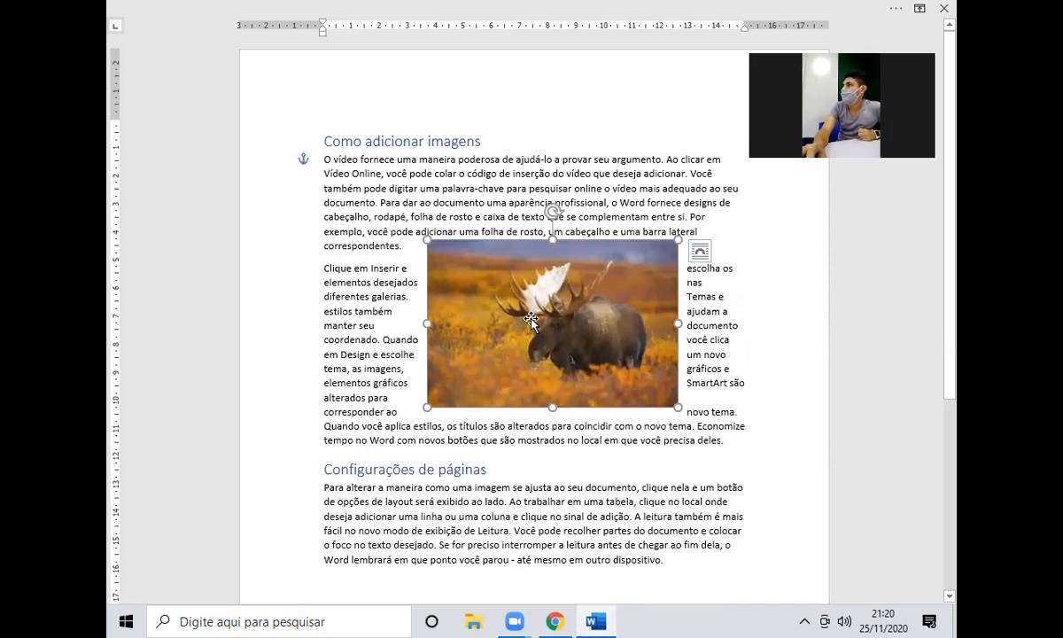
{"action": "left_click_drag", "start_coordinate": [672, 403], "coordinate": [561, 327]}
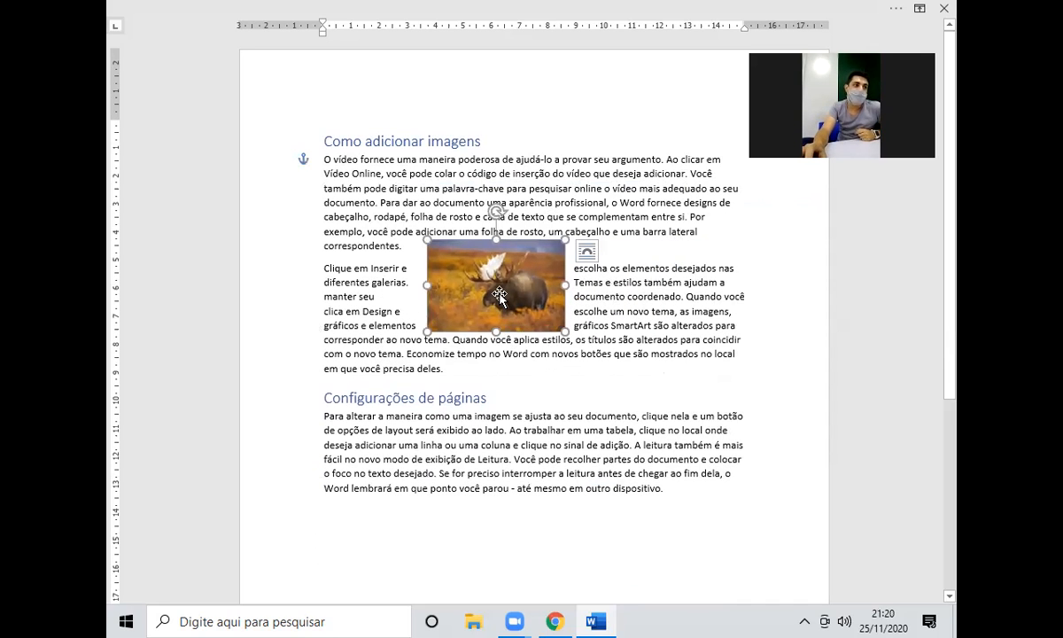
{"action": "left_click_drag", "start_coordinate": [467, 278], "coordinate": [340, 334]}
{"action": "left_click_drag", "start_coordinate": [452, 358], "coordinate": [408, 317]}
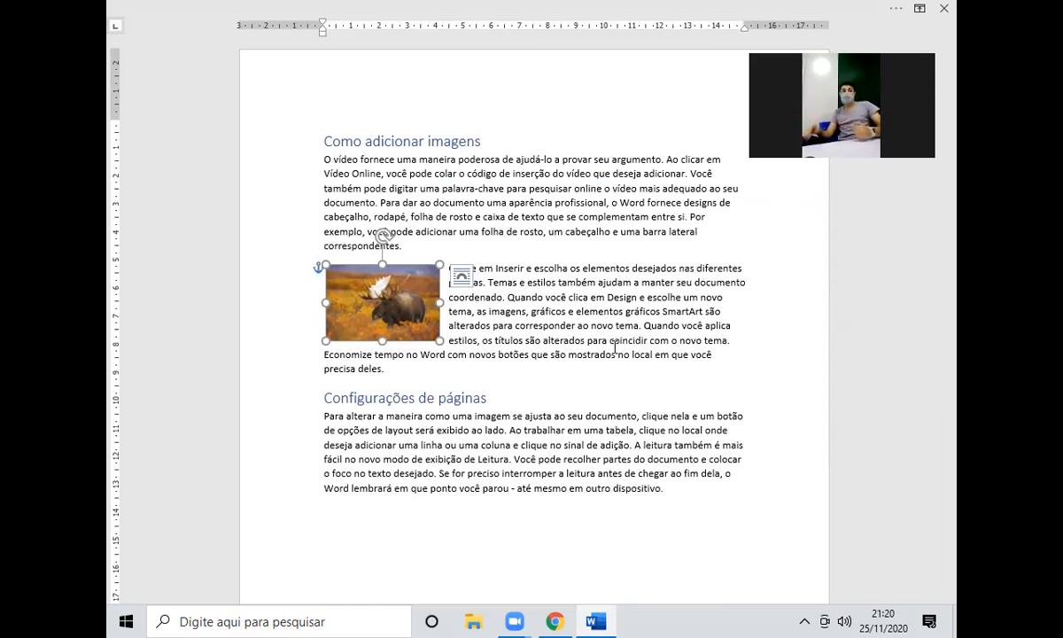
{"action": "left_click_drag", "start_coordinate": [440, 340], "coordinate": [546, 342]}
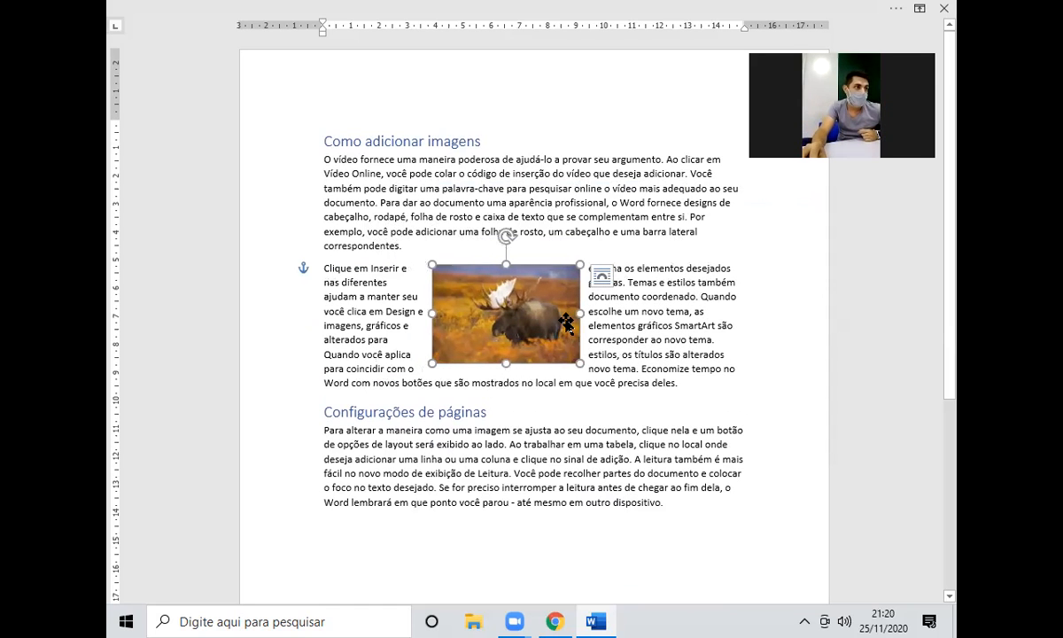
{"action": "left_click", "coordinate": [601, 277]}
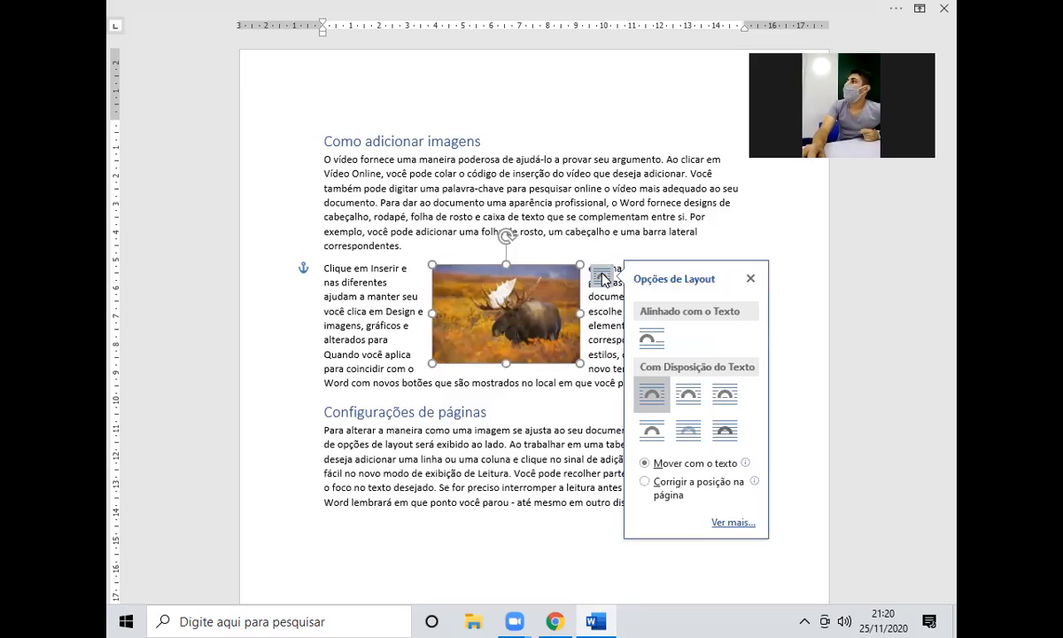
Apply Superior e Inferior wrapping and move the moose photo up into the first paragraph.
{"action": "left_click", "coordinate": [651, 436]}
{"action": "left_click", "coordinate": [493, 390]}
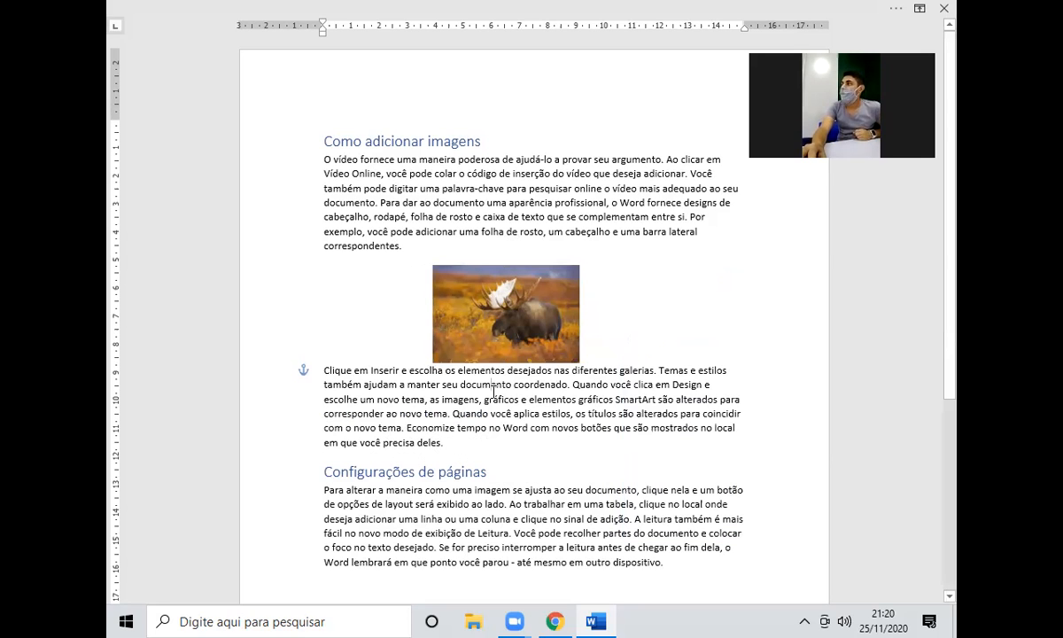
{"action": "left_click_drag", "start_coordinate": [486, 337], "coordinate": [498, 272]}
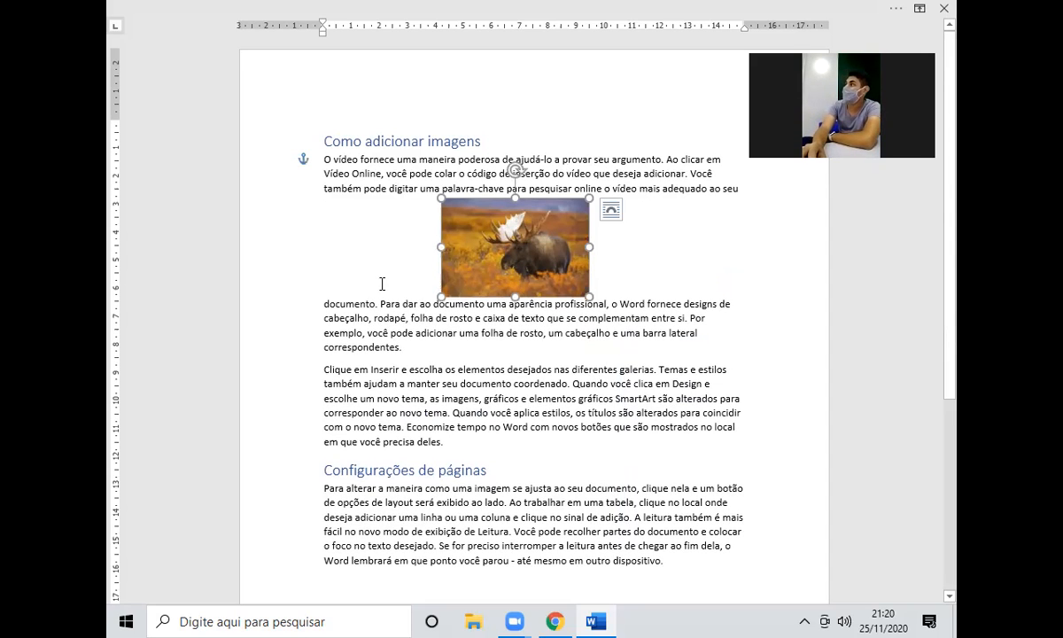
{"action": "left_click_drag", "start_coordinate": [507, 262], "coordinate": [538, 300]}
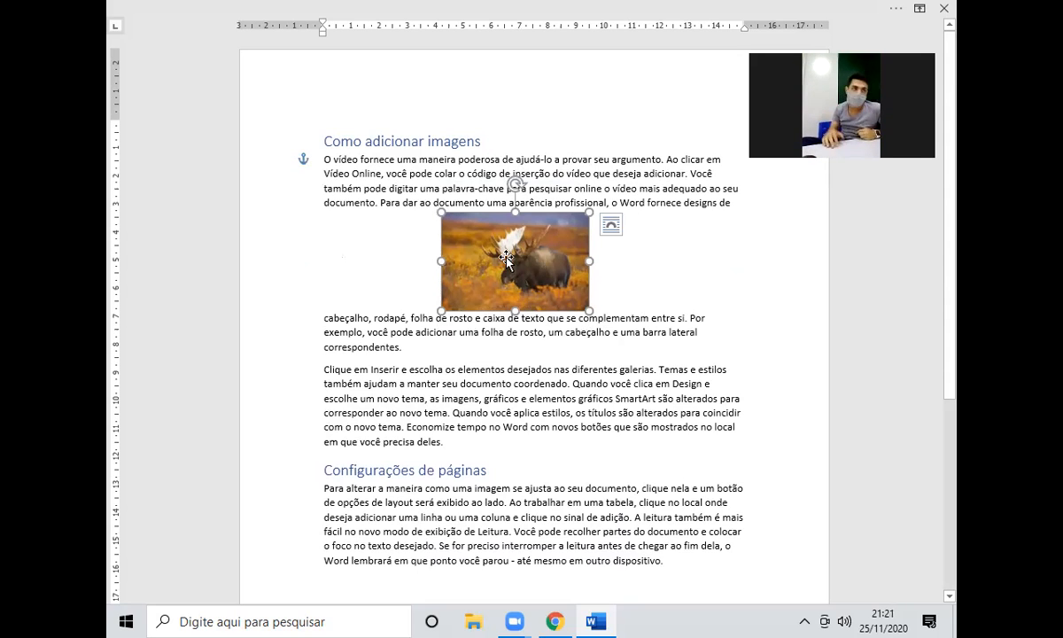
{"action": "left_click", "coordinate": [611, 225]}
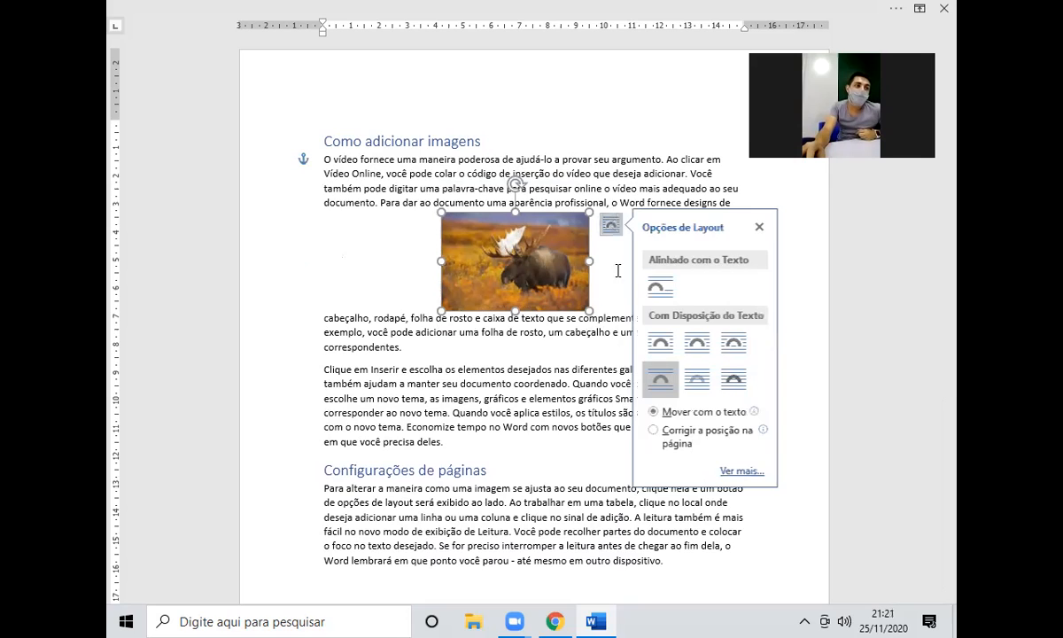
Try Justa wrapping, then set the photo Atrás do Texto and drag it up and right.
{"action": "left_click", "coordinate": [704, 354]}
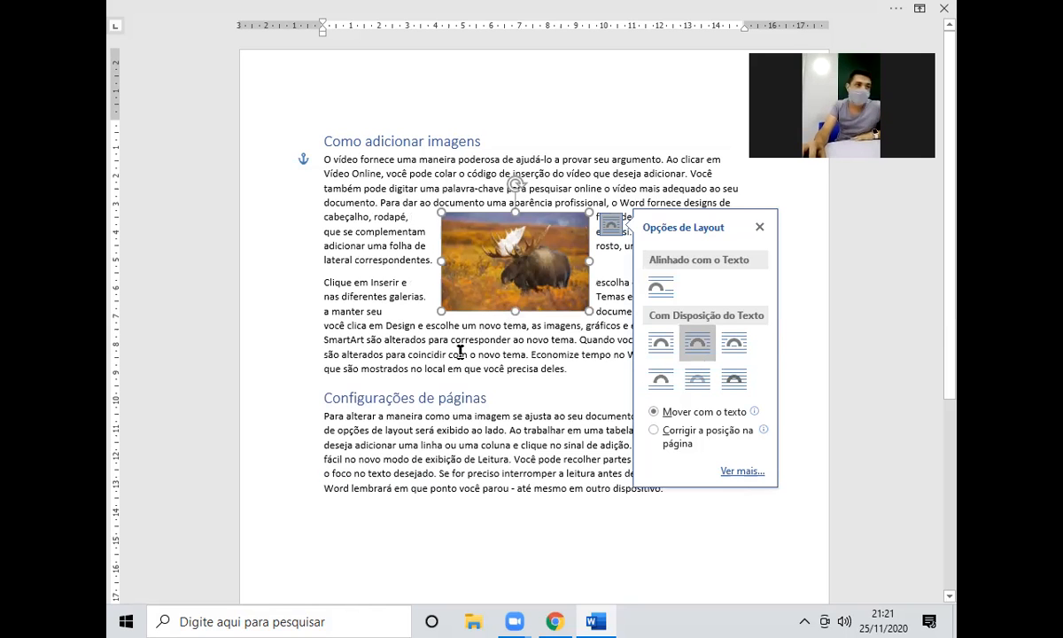
{"action": "left_click_drag", "start_coordinate": [488, 254], "coordinate": [519, 328]}
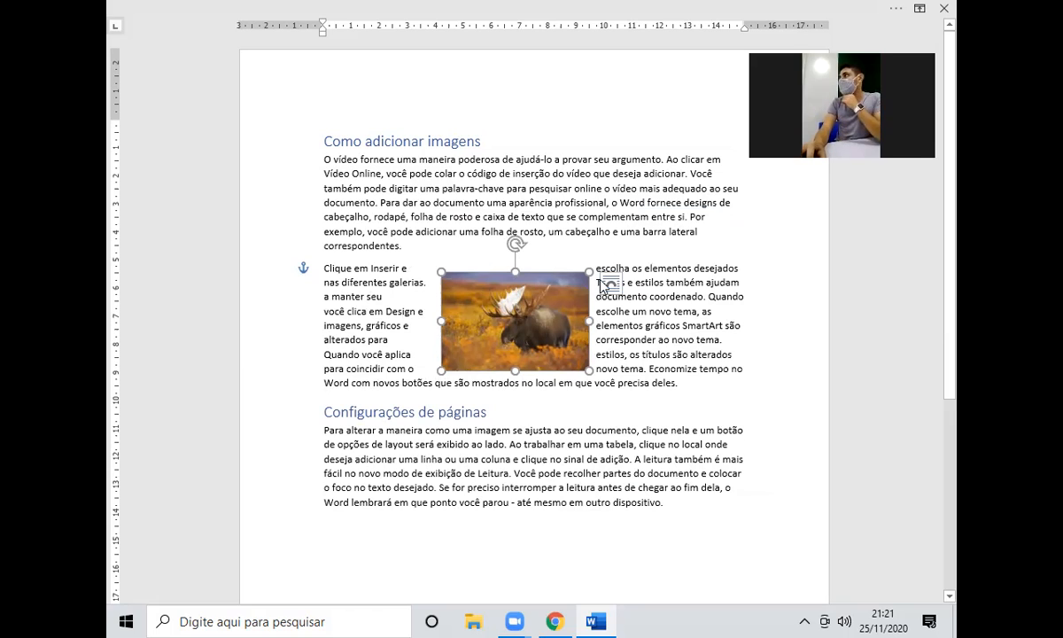
{"action": "left_click", "coordinate": [609, 285]}
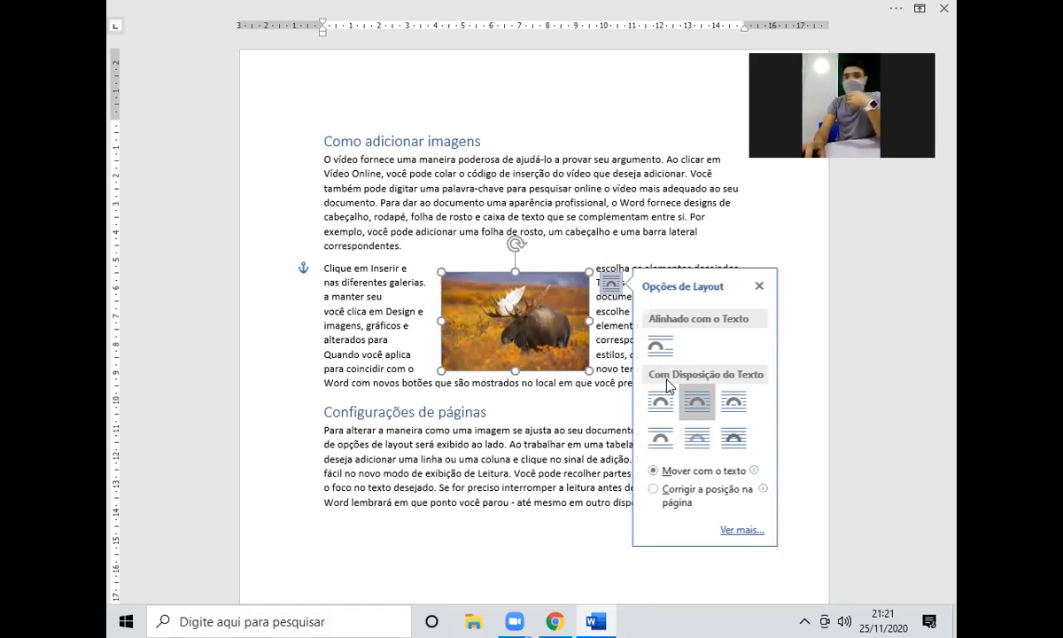
{"action": "left_click", "coordinate": [701, 450]}
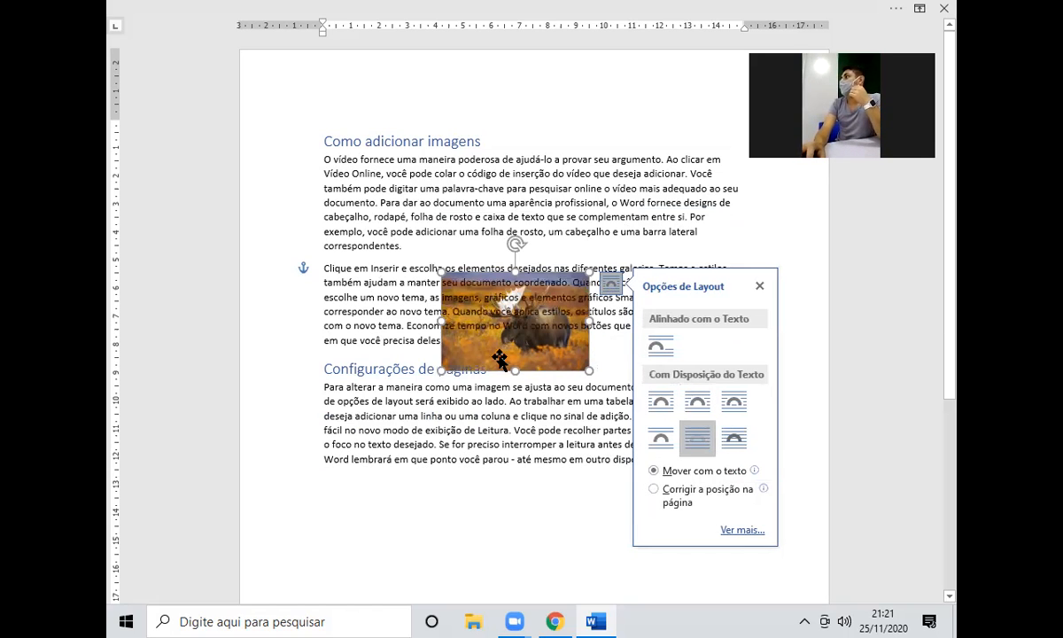
{"action": "left_click_drag", "start_coordinate": [499, 316], "coordinate": [588, 302]}
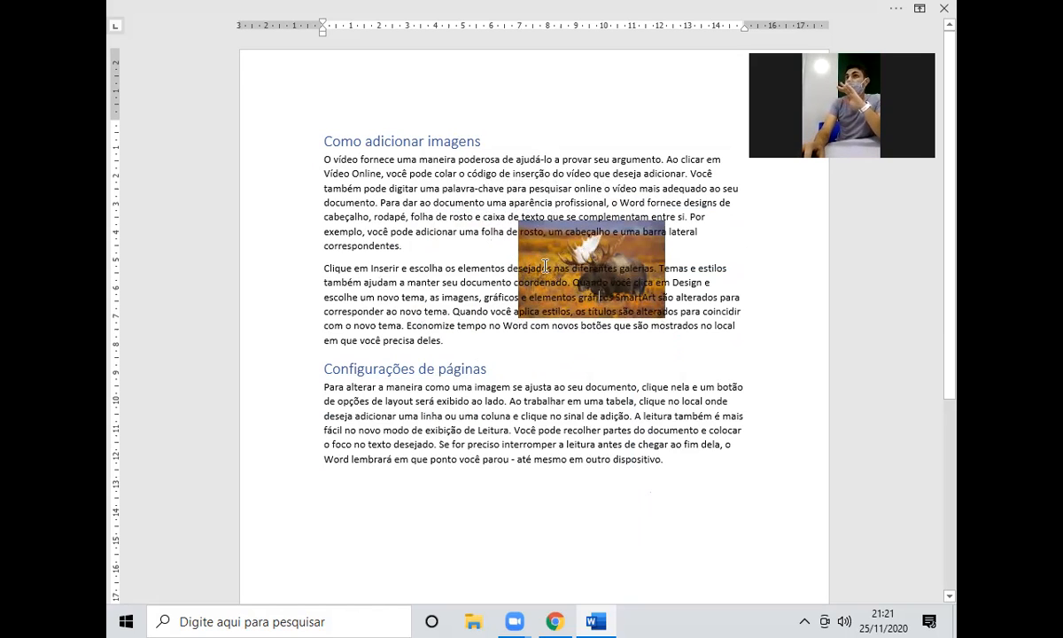
Bring the photo in front of the text, then return it to square wrapping lower down.
{"action": "left_click", "coordinate": [571, 237]}
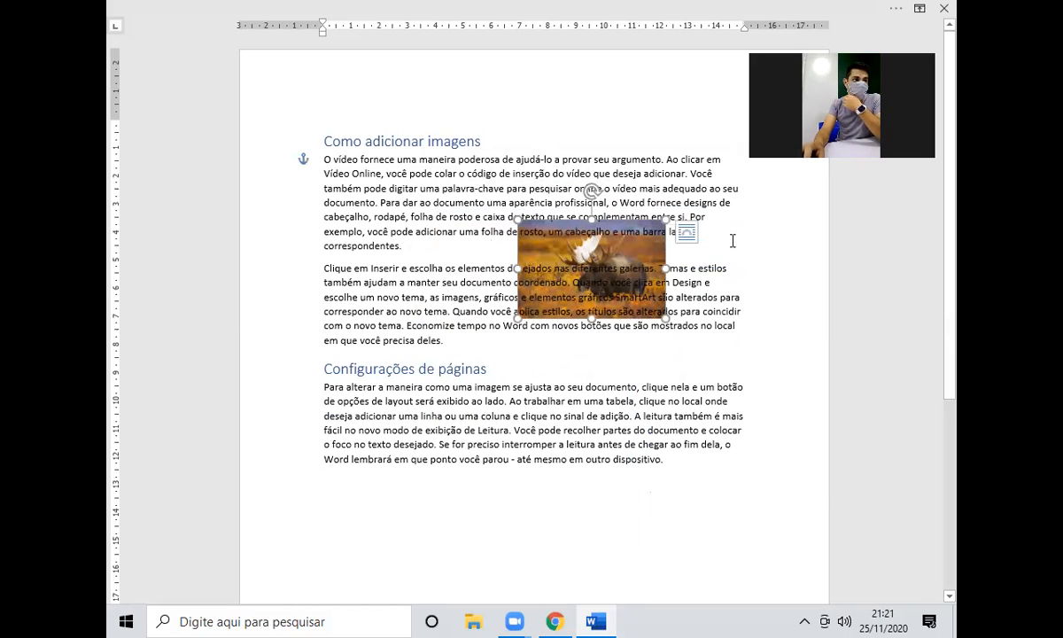
{"action": "left_click", "coordinate": [687, 232]}
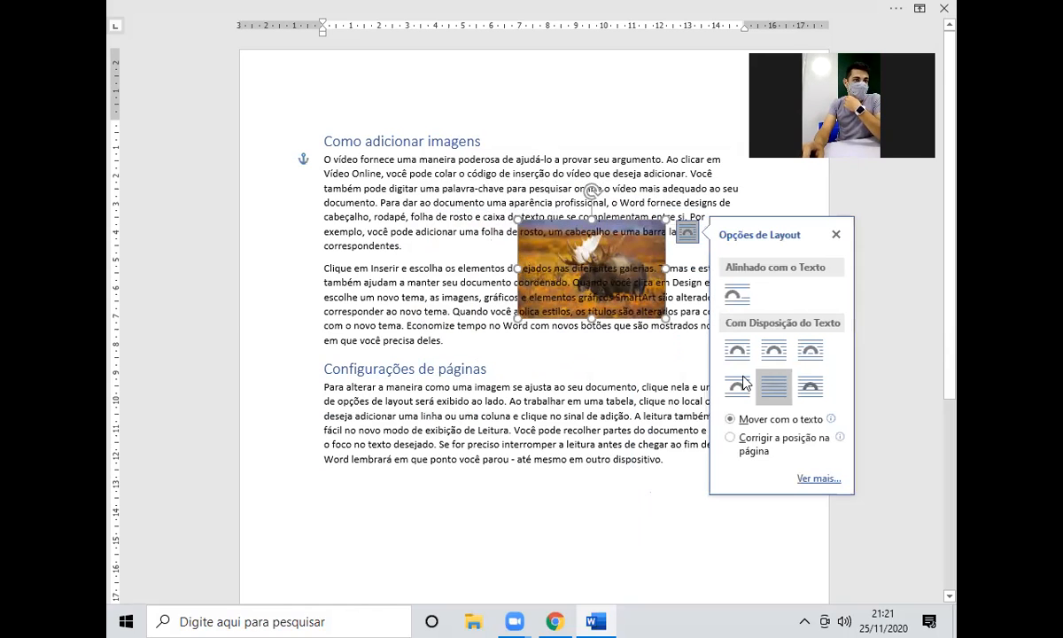
{"action": "left_click", "coordinate": [812, 391]}
{"action": "left_click_drag", "start_coordinate": [537, 288], "coordinate": [502, 264]}
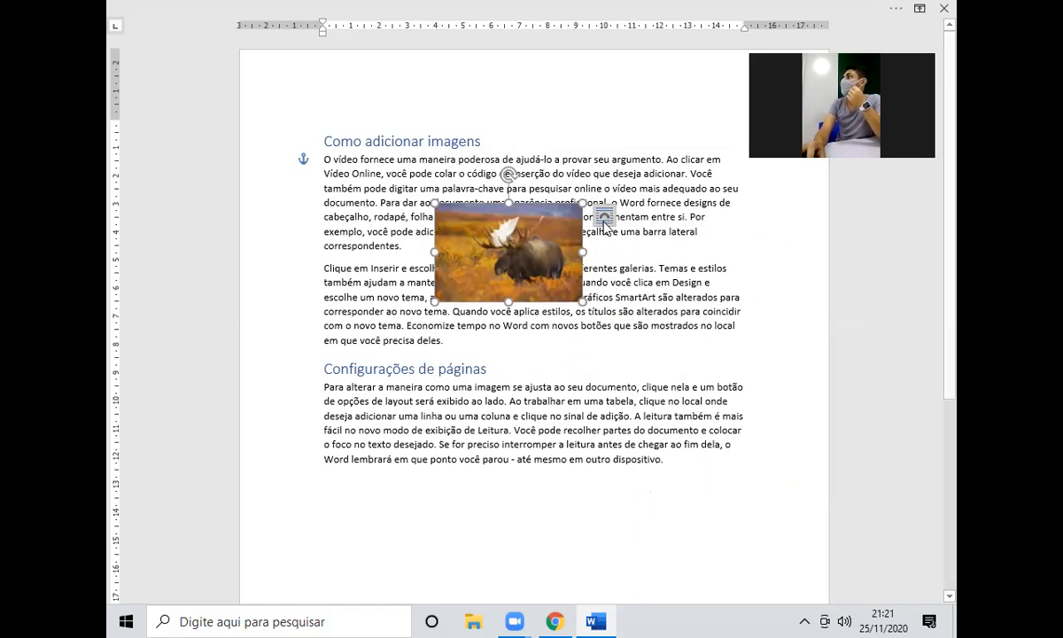
{"action": "left_click", "coordinate": [603, 217]}
{"action": "left_click", "coordinate": [653, 335]}
{"action": "left_click_drag", "start_coordinate": [542, 260], "coordinate": [523, 310]}
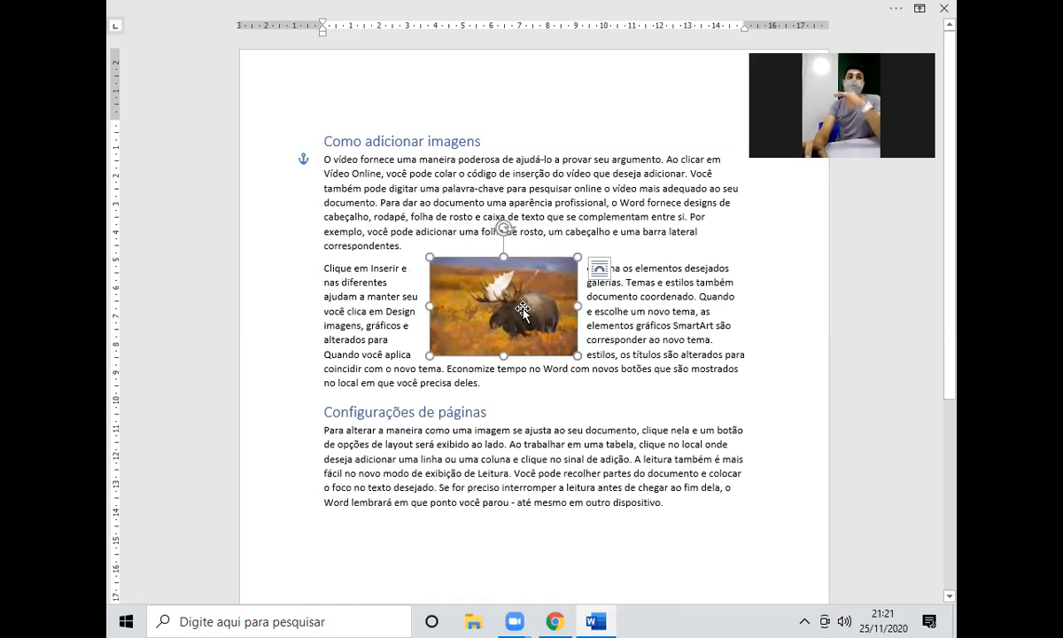
Set the moose photo to Através wrapping and enlarge it across the two paragraphs.
{"action": "left_click", "coordinate": [599, 268]}
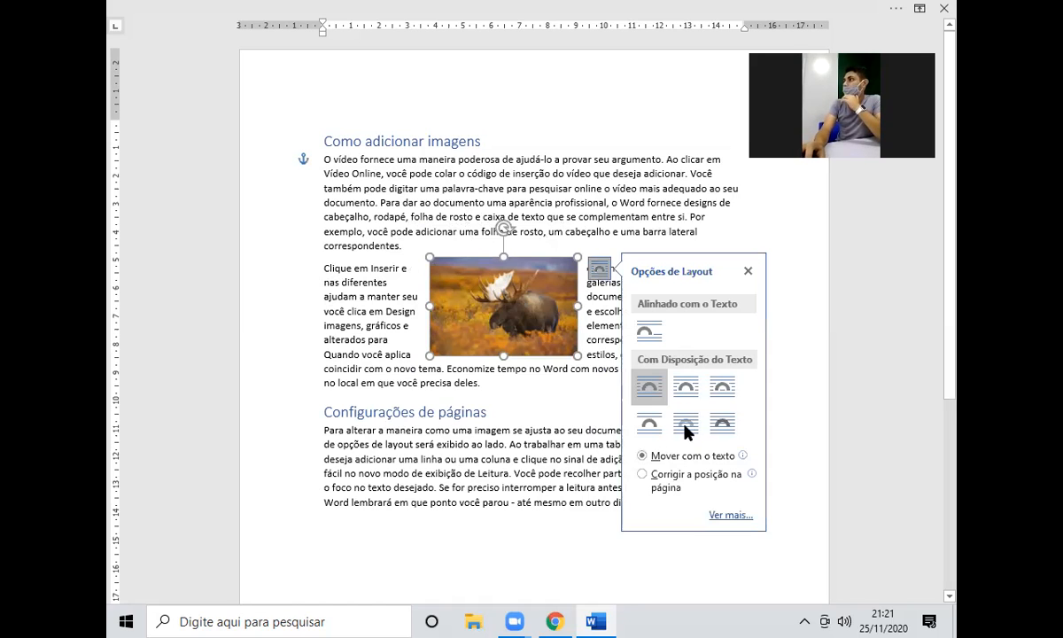
{"action": "left_click", "coordinate": [722, 423]}
{"action": "left_click_drag", "start_coordinate": [568, 302], "coordinate": [522, 317]}
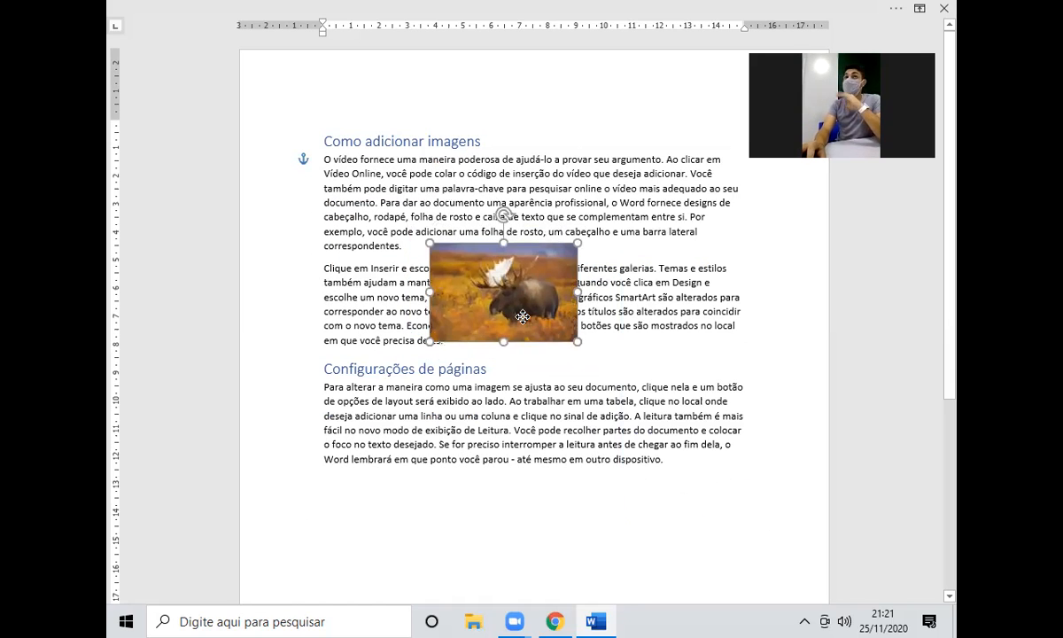
{"action": "left_click", "coordinate": [599, 255]}
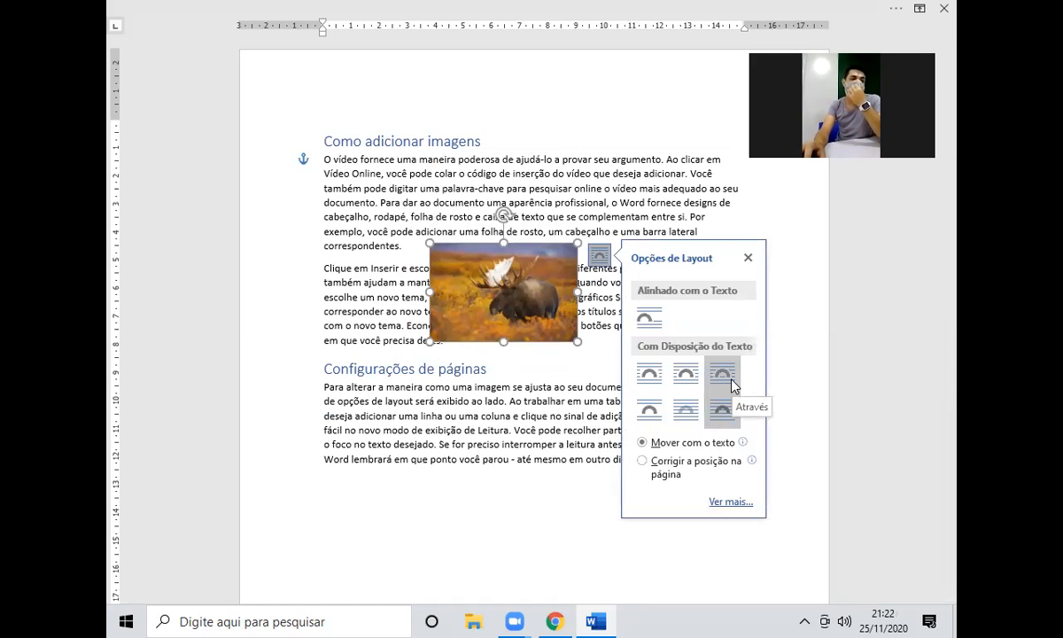
{"action": "left_click", "coordinate": [732, 385]}
{"action": "left_click_drag", "start_coordinate": [519, 316], "coordinate": [537, 330]}
{"action": "left_click_drag", "start_coordinate": [598, 356], "coordinate": [563, 325]}
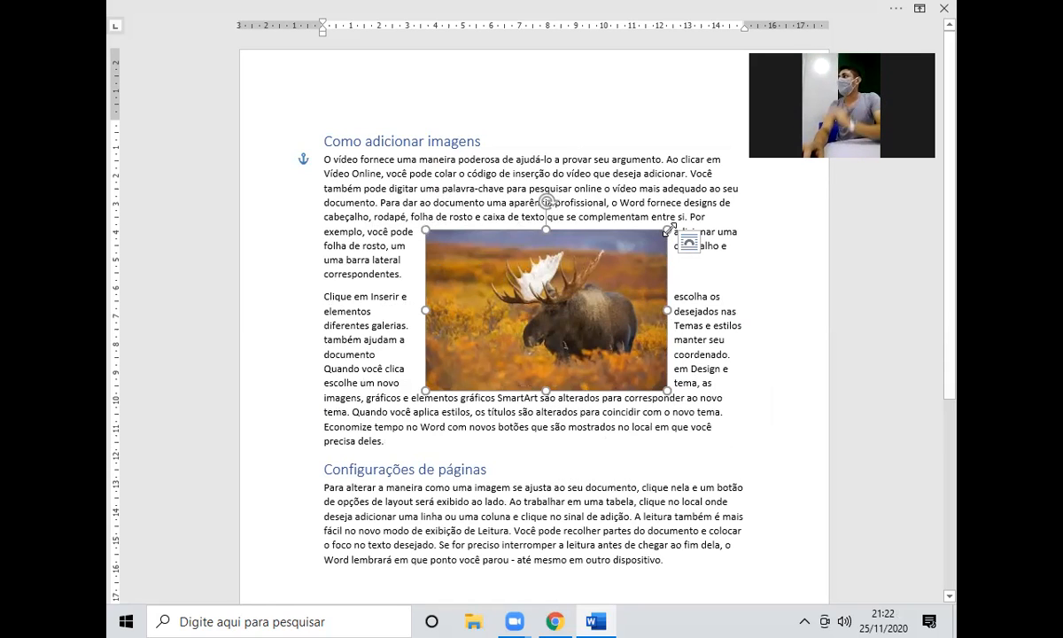
Apply Quadrado wrapping, shrink the moose photo, and place it at the first paragraph's top right.
{"action": "left_click", "coordinate": [688, 241]}
{"action": "left_click", "coordinate": [737, 360]}
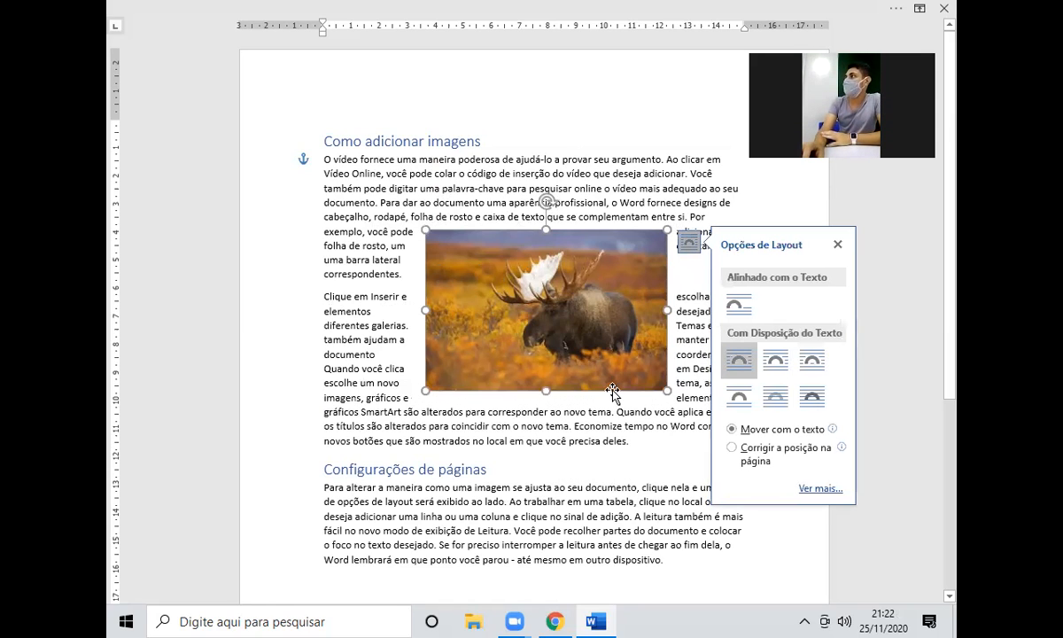
{"action": "left_click_drag", "start_coordinate": [667, 390], "coordinate": [421, 312]}
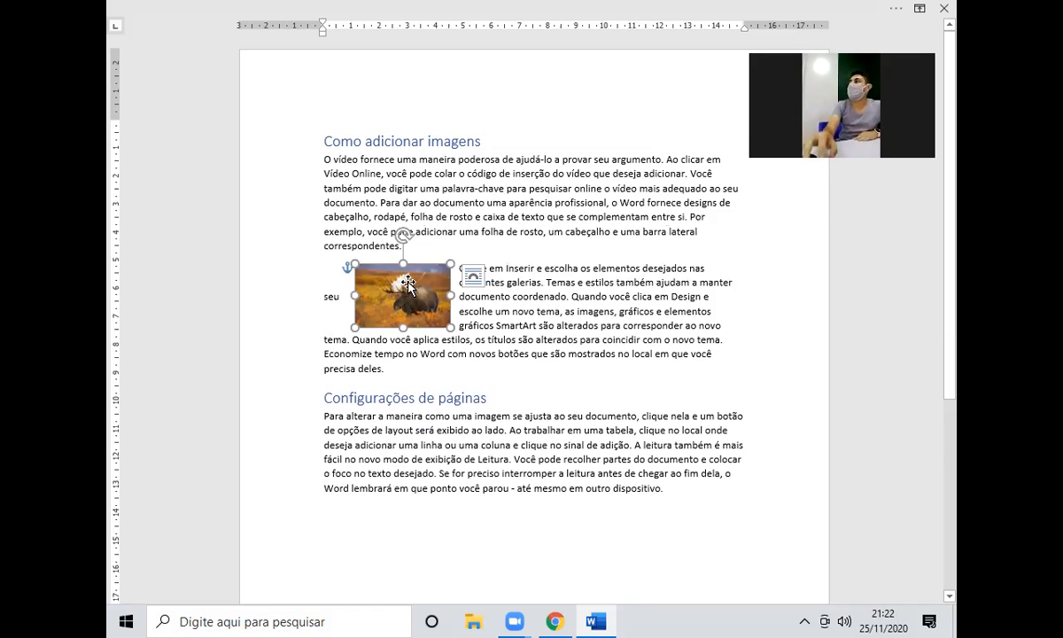
{"action": "left_click_drag", "start_coordinate": [408, 284], "coordinate": [711, 187]}
{"action": "left_click", "coordinate": [528, 248]}
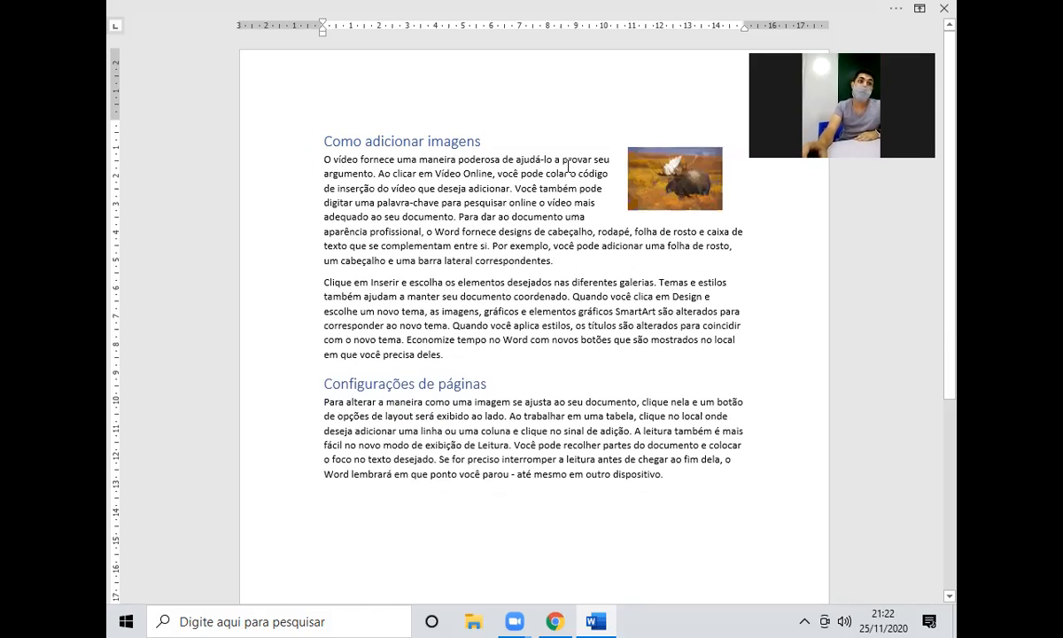
{"action": "mouse_move", "coordinate": [687, 164]}
{"action": "left_mouse_down"}
{"action": "mouse_move", "coordinate": [688, 212]}
{"action": "mouse_move", "coordinate": [686, 171]}
{"action": "mouse_move", "coordinate": [686, 181]}
{"action": "mouse_move", "coordinate": [700, 171]}
{"action": "left_mouse_up"}
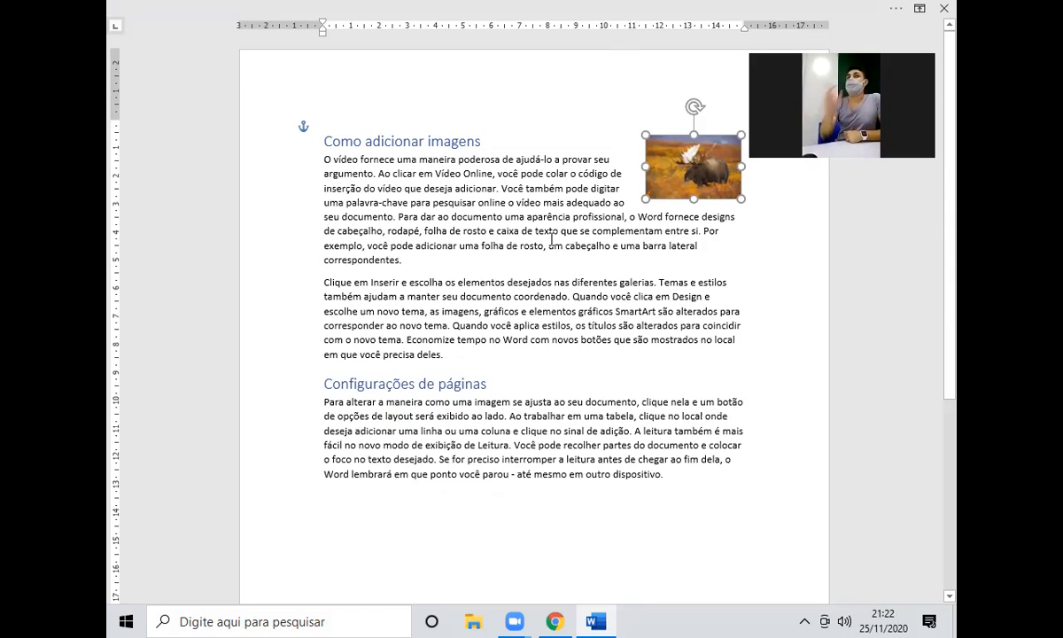
Move the moose photo to the left edge beside the 'Clique em Inserir' paragraph.
{"action": "left_click", "coordinate": [285, 188]}
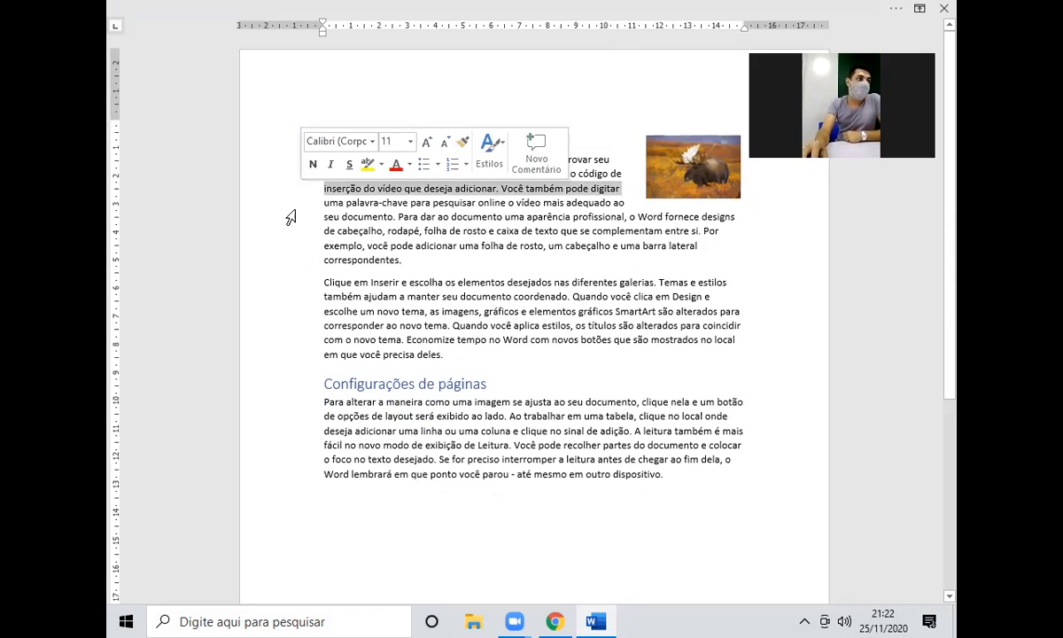
{"action": "left_click", "coordinate": [437, 217]}
{"action": "left_click_drag", "start_coordinate": [677, 166], "coordinate": [276, 213]}
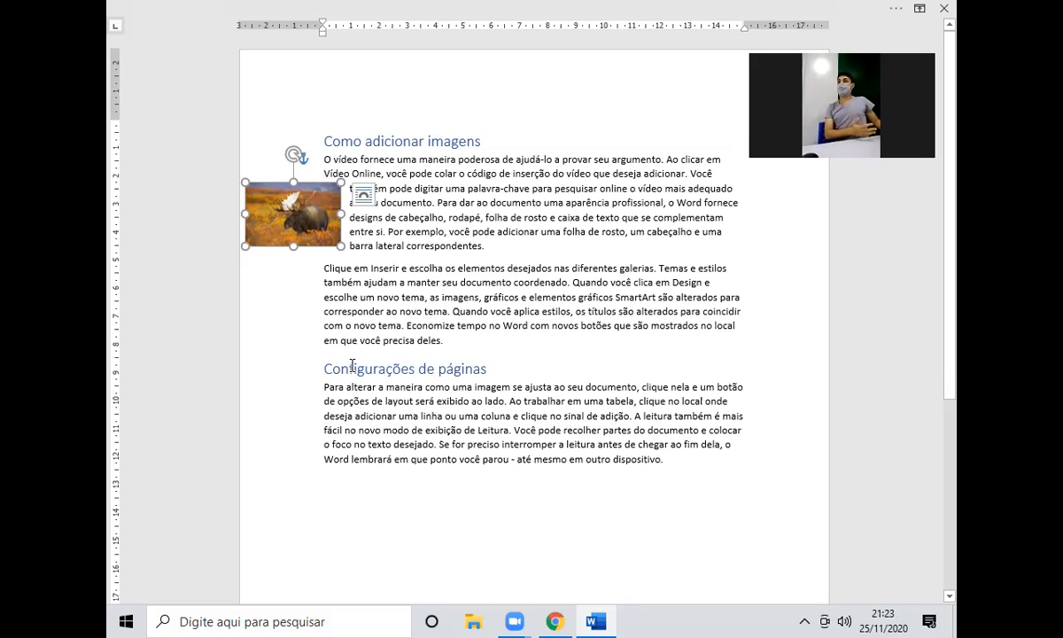
{"action": "left_click_drag", "start_coordinate": [324, 222], "coordinate": [403, 302]}
Set the ribbon display option to Show Tabs and Commands.
{"action": "left_click", "coordinate": [489, 299]}
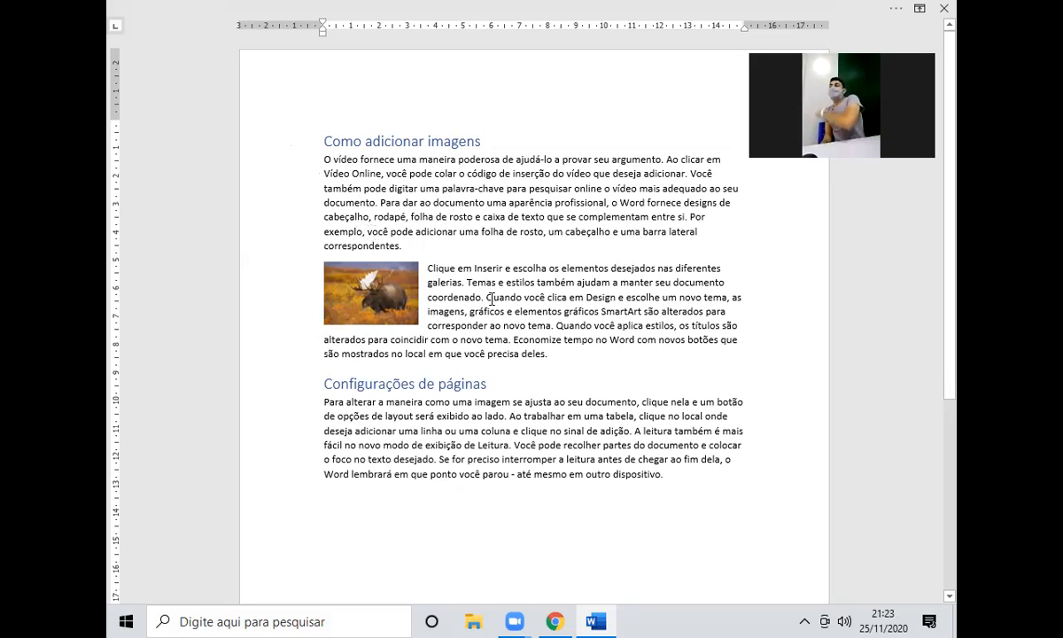
{"action": "left_click", "coordinate": [919, 8]}
{"action": "left_click", "coordinate": [724, 159]}
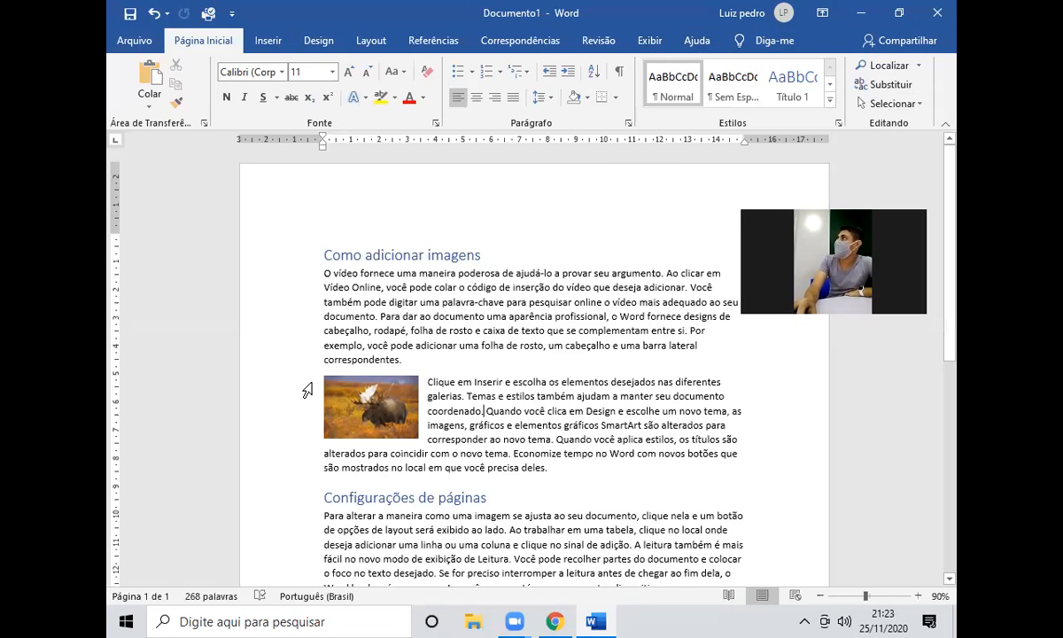
Apply a rounded soft-edged style from Formatar > Estilos Rápidos to the moose photo.
{"action": "left_click", "coordinate": [351, 401]}
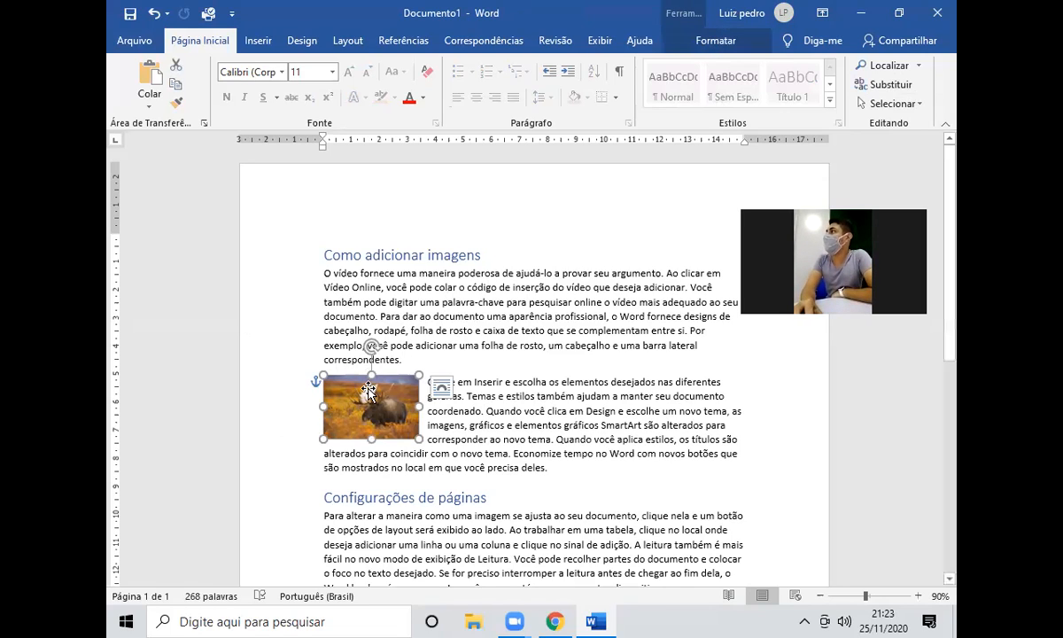
{"action": "left_click", "coordinate": [708, 42]}
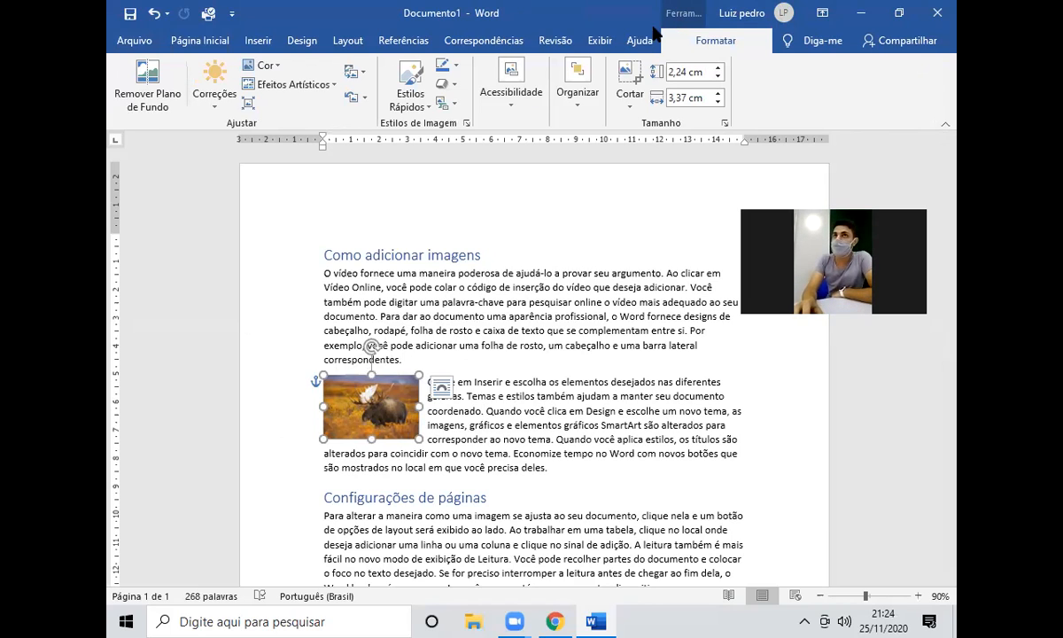
{"action": "left_click", "coordinate": [410, 87]}
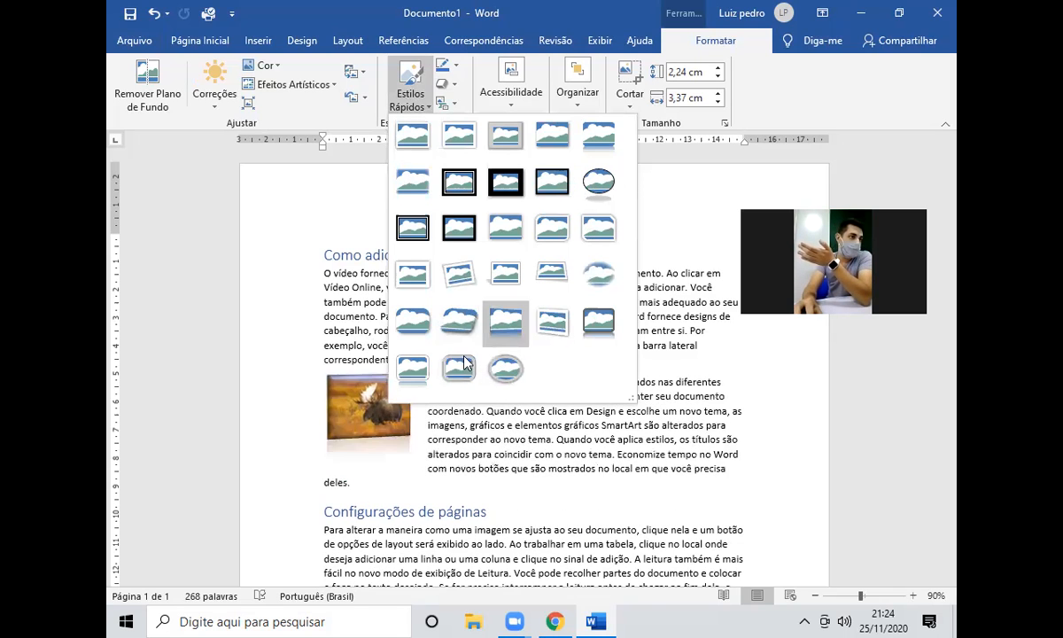
{"action": "left_click", "coordinate": [451, 328]}
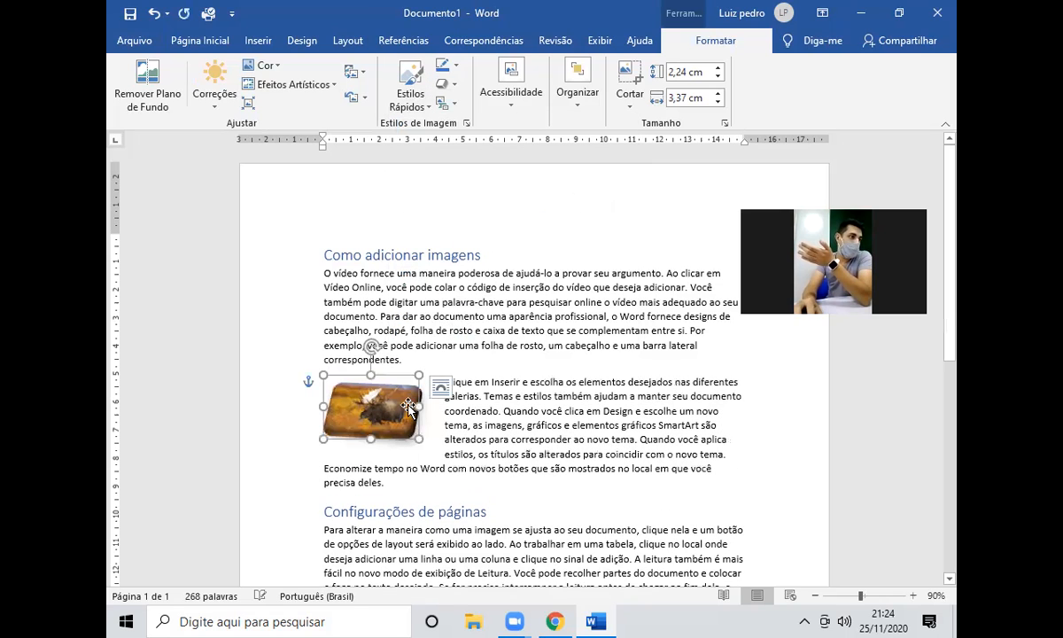
{"action": "left_click", "coordinate": [549, 396]}
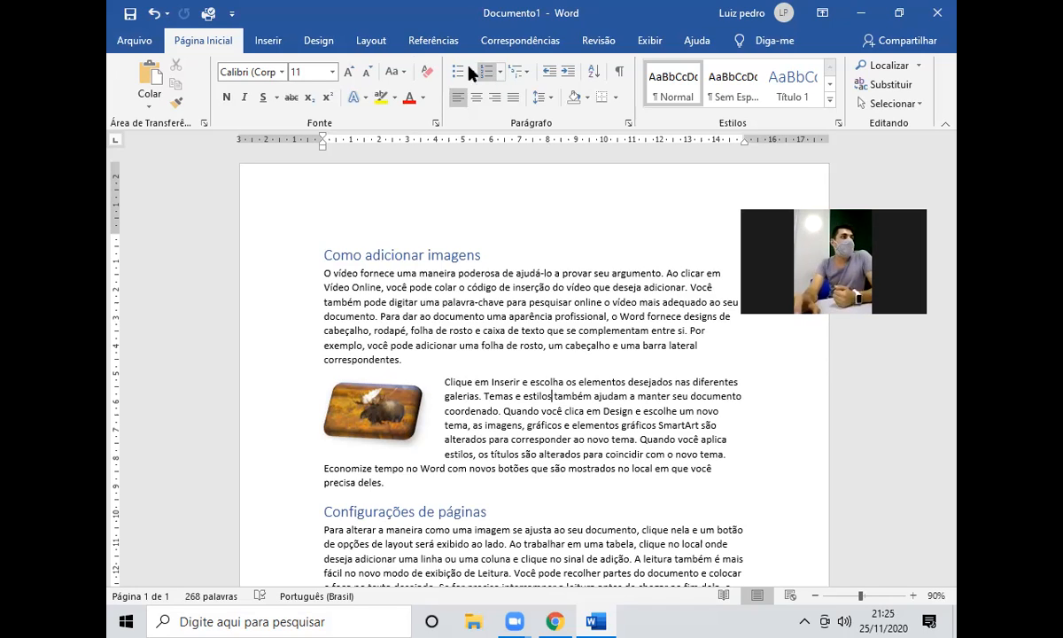
Switch the ribbon from Inserir to the Layout tab's page settings.
{"action": "left_click", "coordinate": [266, 41]}
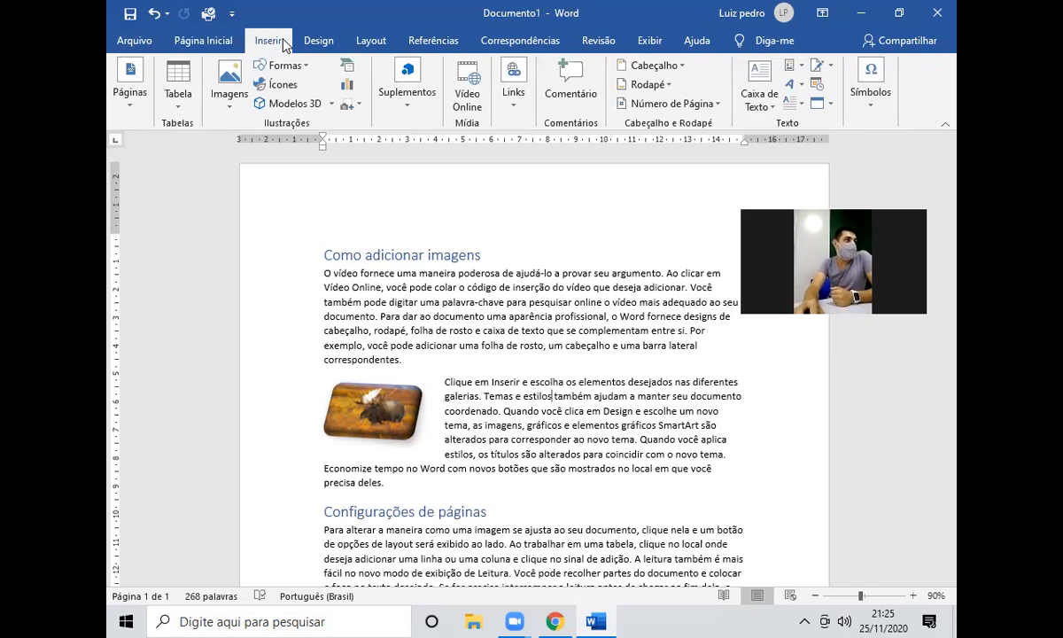
{"action": "left_click", "coordinate": [371, 41]}
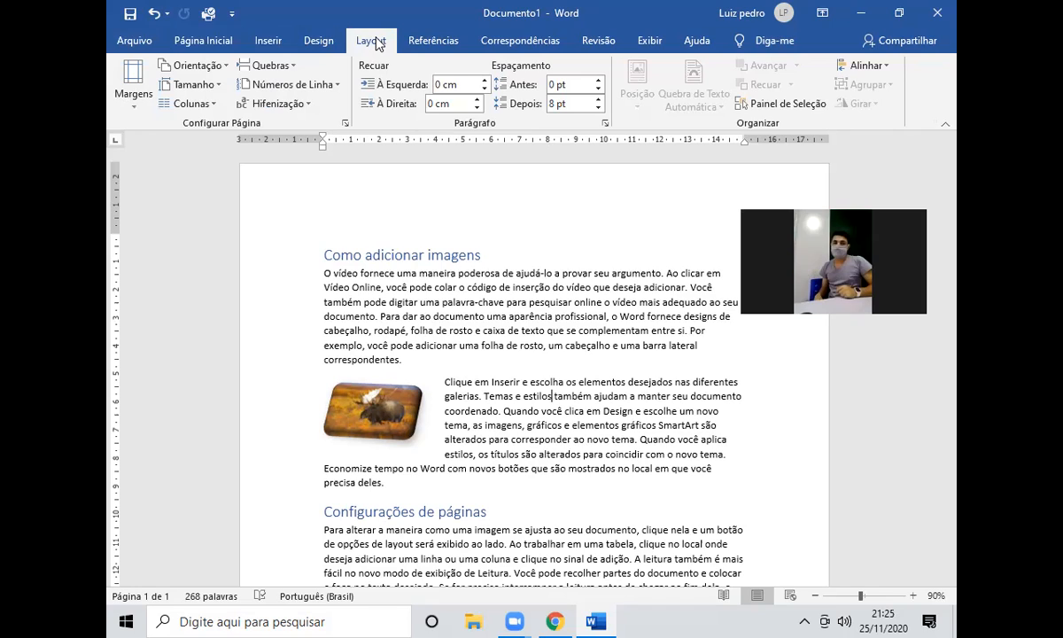
Zoom out to see the whole page and open the Tamanho paper size list.
{"action": "left_click", "coordinate": [200, 85]}
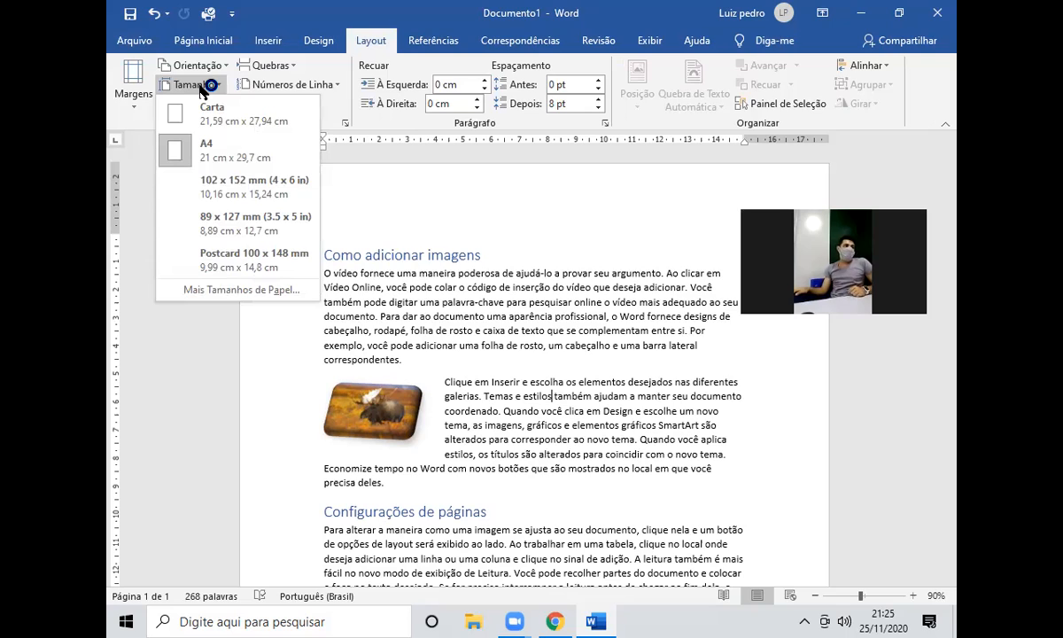
{"action": "left_click", "coordinate": [459, 242]}
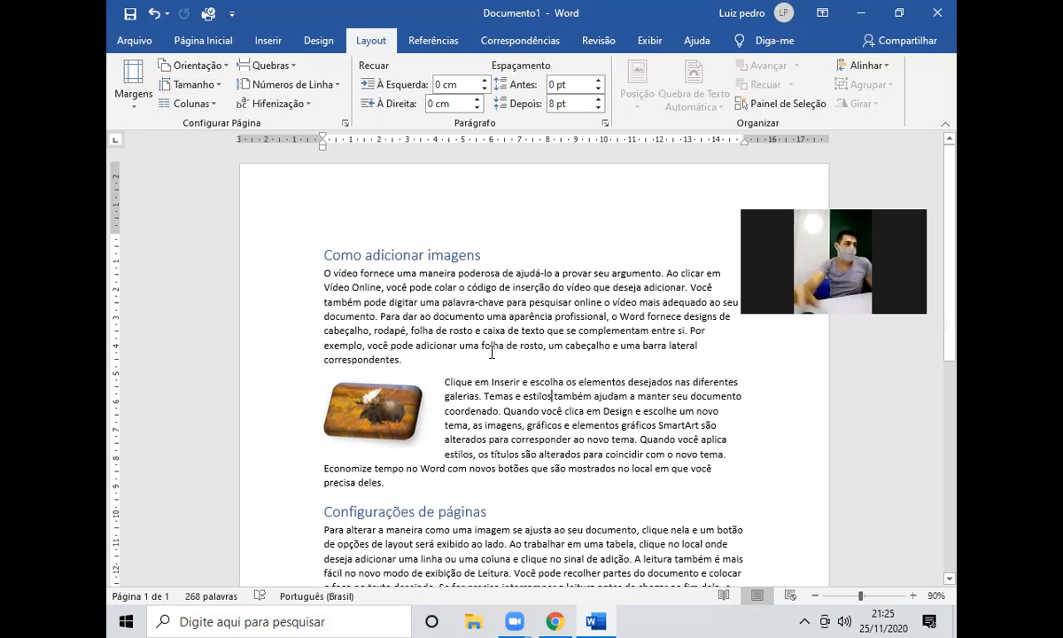
{"action": "scroll", "coordinate": [492, 351], "scroll_direction": "down", "scroll_amount": 6}
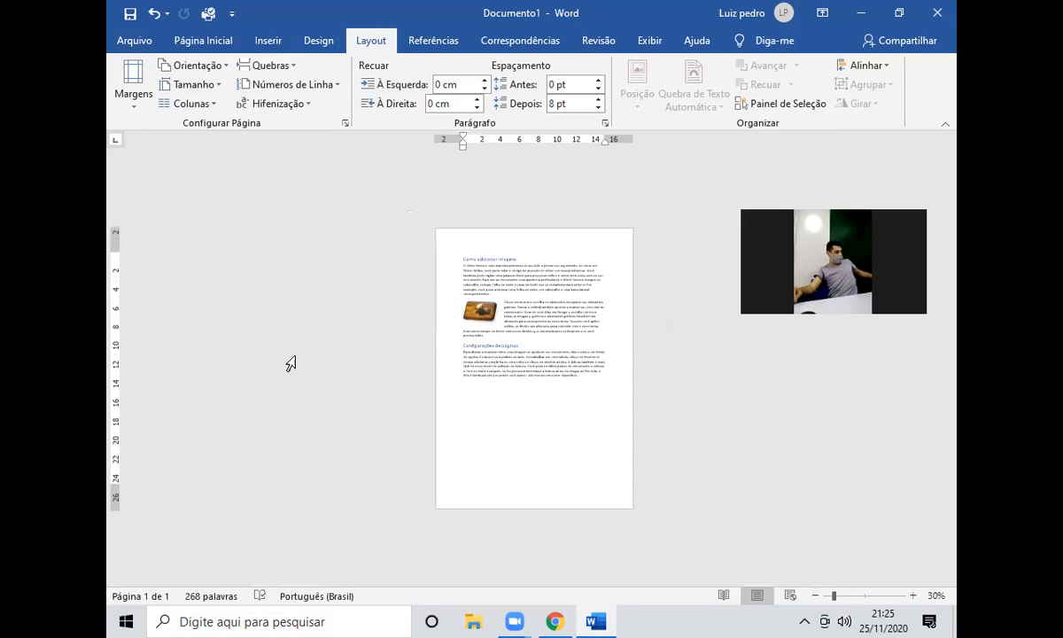
{"action": "left_click", "coordinate": [202, 90]}
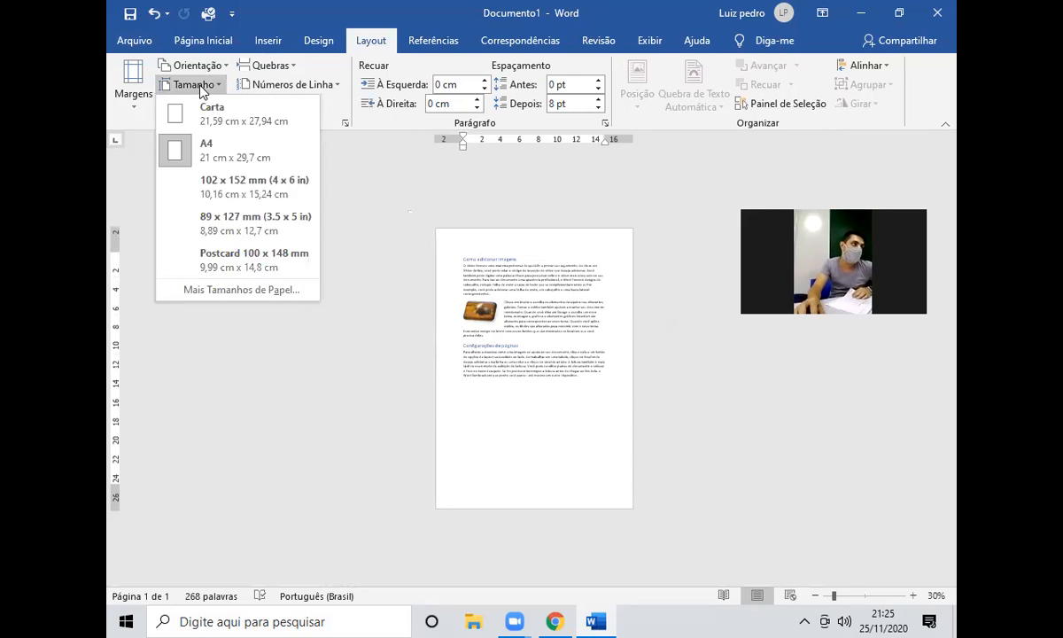
Inspect the A4 paper size of 21 cm by 29,7 cm in Configurar página, then cancel.
{"action": "left_click", "coordinate": [262, 290]}
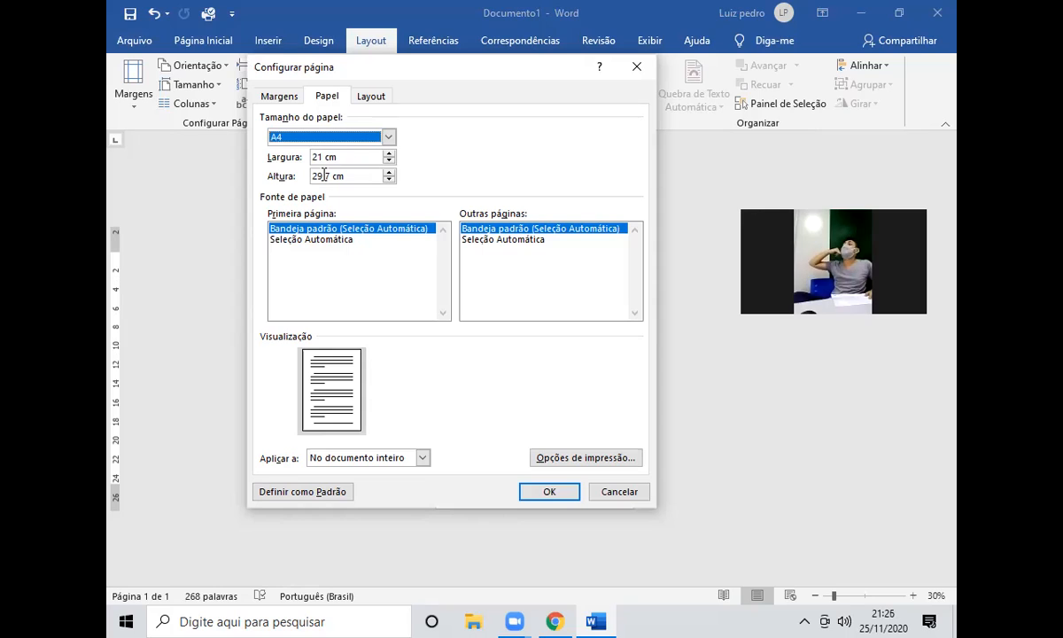
{"action": "left_click_drag", "start_coordinate": [323, 174], "coordinate": [250, 177]}
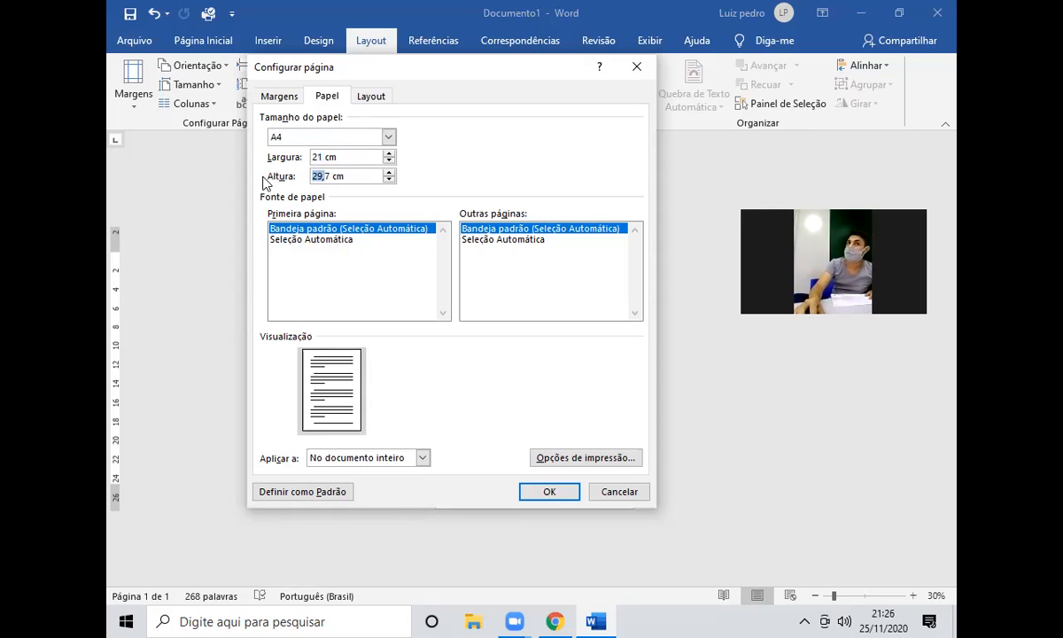
{"action": "left_click", "coordinate": [611, 491]}
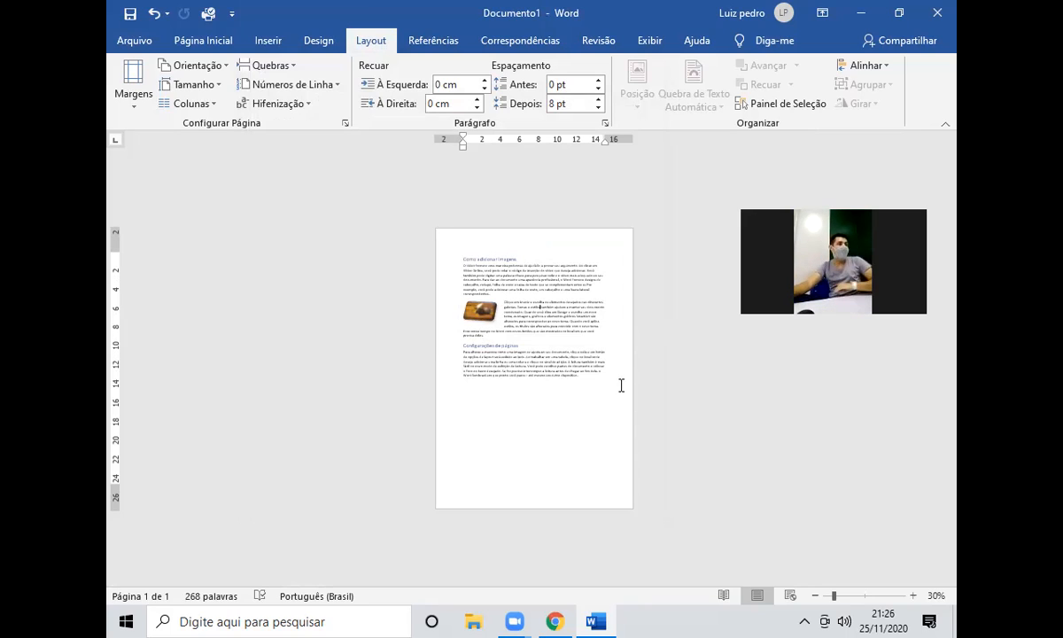
Switch the page orientation to Paisagem (landscape).
{"action": "left_click", "coordinate": [209, 69]}
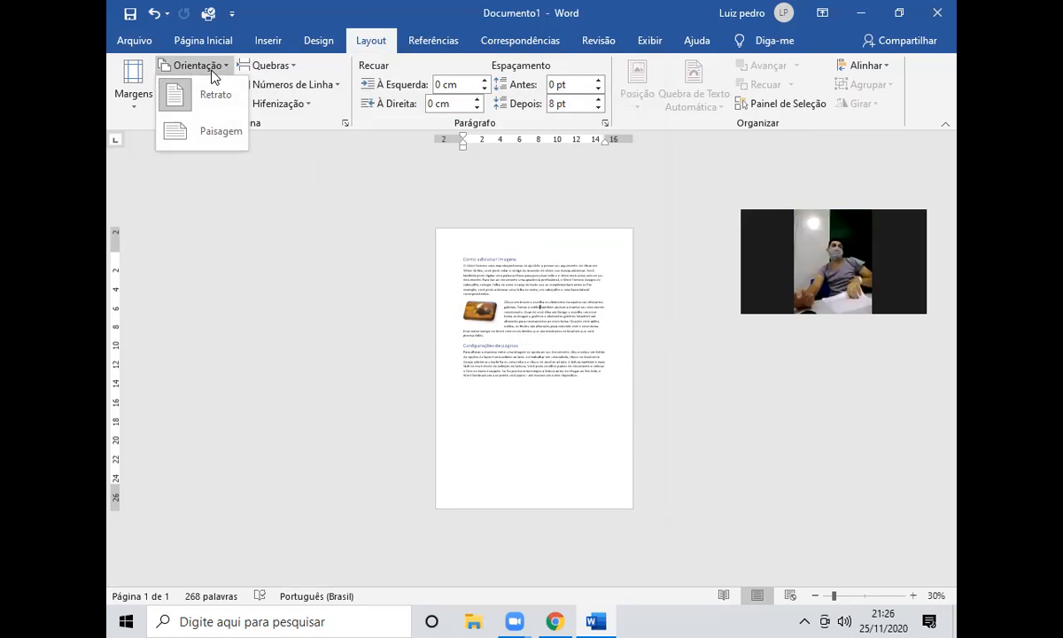
{"action": "left_click", "coordinate": [224, 135]}
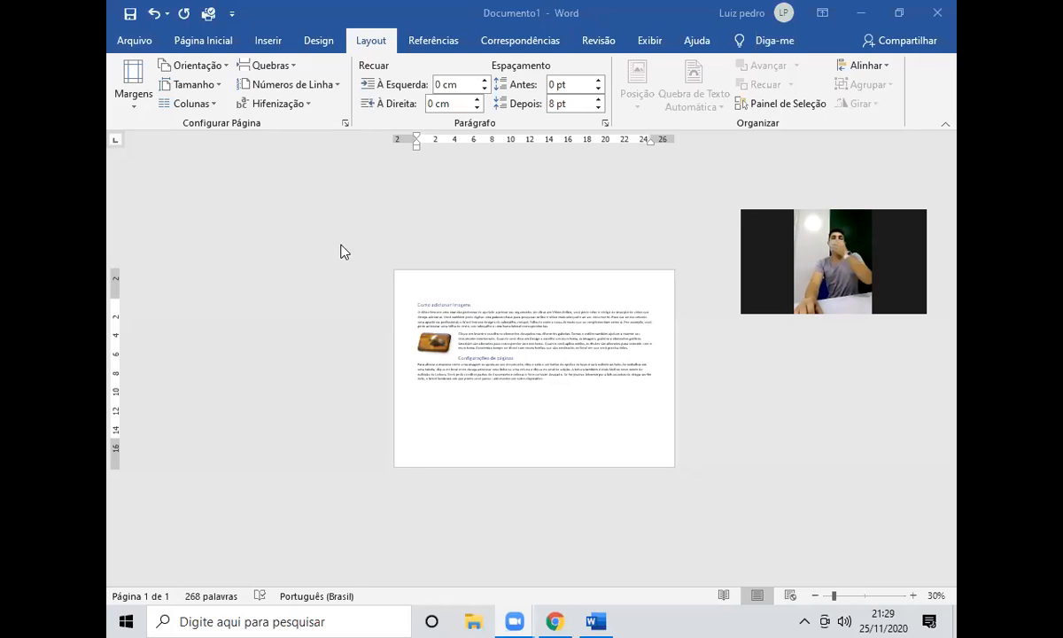
Return the page to portrait and add an empty line after the Configurações de páginas paragraph.
{"action": "left_click", "coordinate": [199, 65]}
{"action": "left_click", "coordinate": [204, 102]}
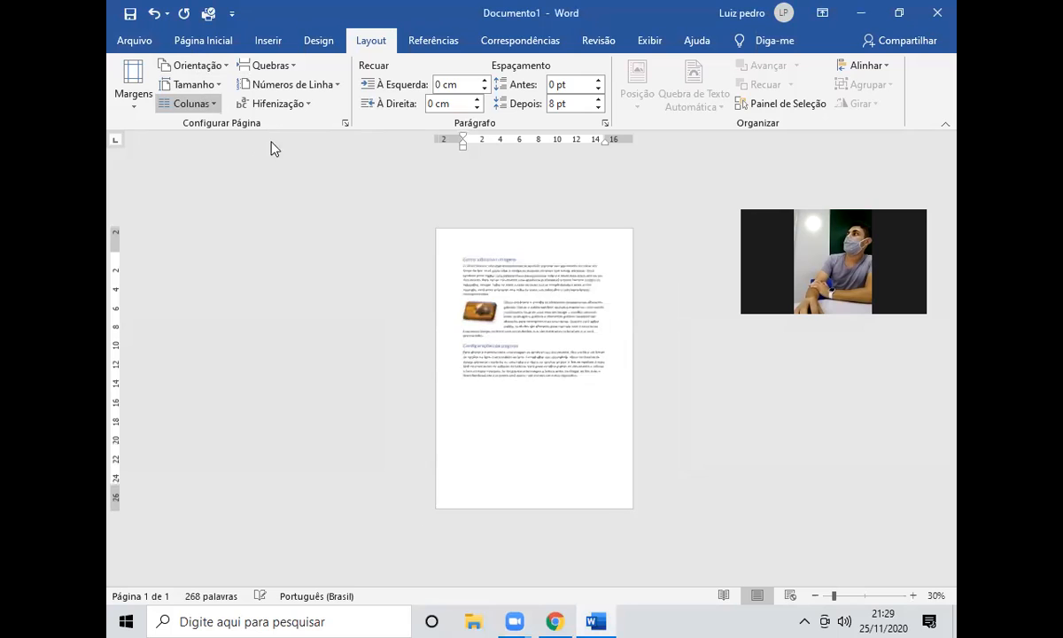
{"action": "left_click", "coordinate": [584, 379]}
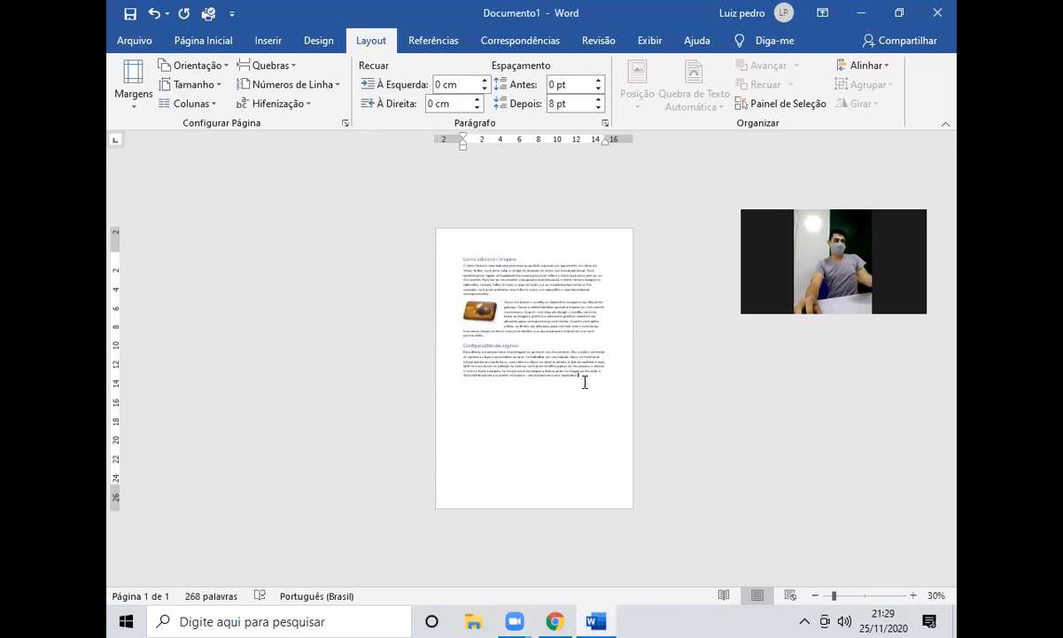
{"action": "scroll", "coordinate": [584, 380], "scroll_direction": "up", "scroll_amount": 4, "text": "ctrl"}
{"action": "scroll", "coordinate": [631, 403], "scroll_direction": "up", "scroll_amount": 3, "text": "ctrl"}
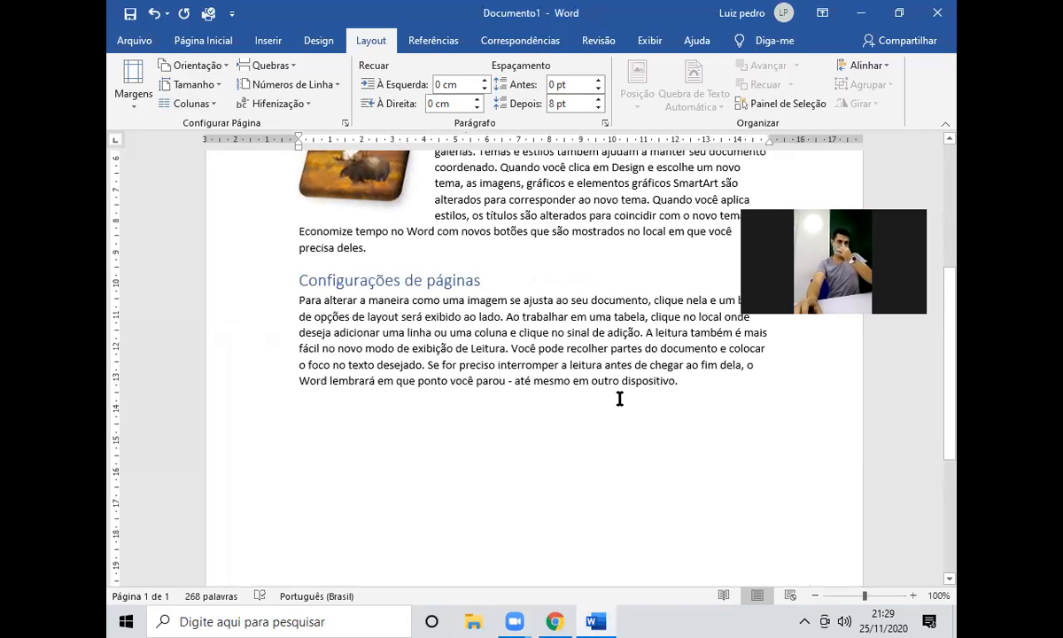
{"action": "scroll", "coordinate": [621, 394], "scroll_direction": "down", "scroll_amount": 1}
{"action": "scroll", "coordinate": [621, 383], "scroll_direction": "down", "scroll_amount": 1}
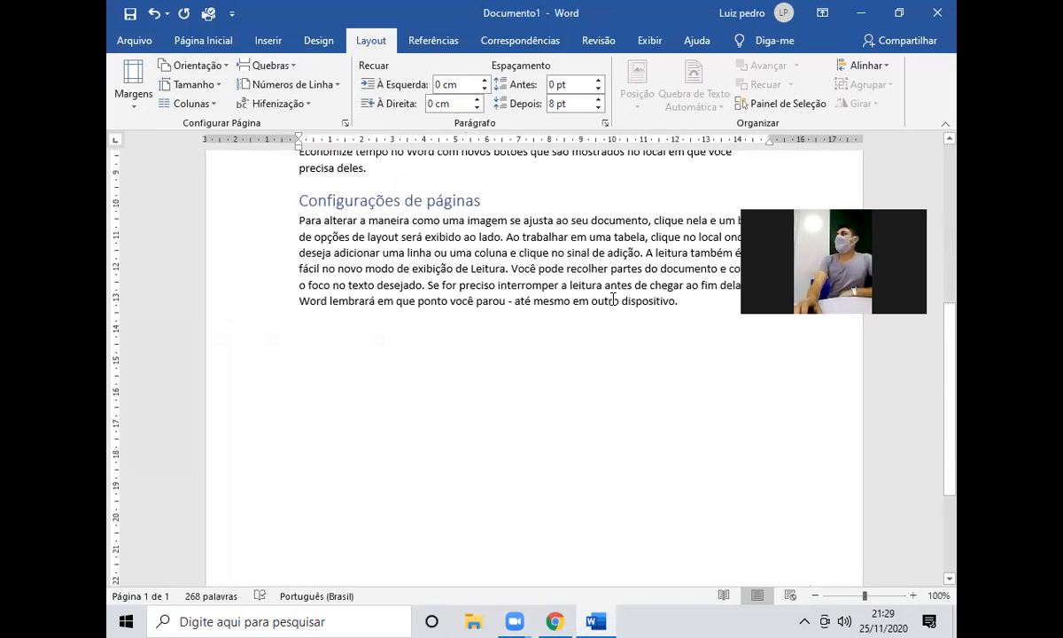
{"action": "key", "text": "Return"}
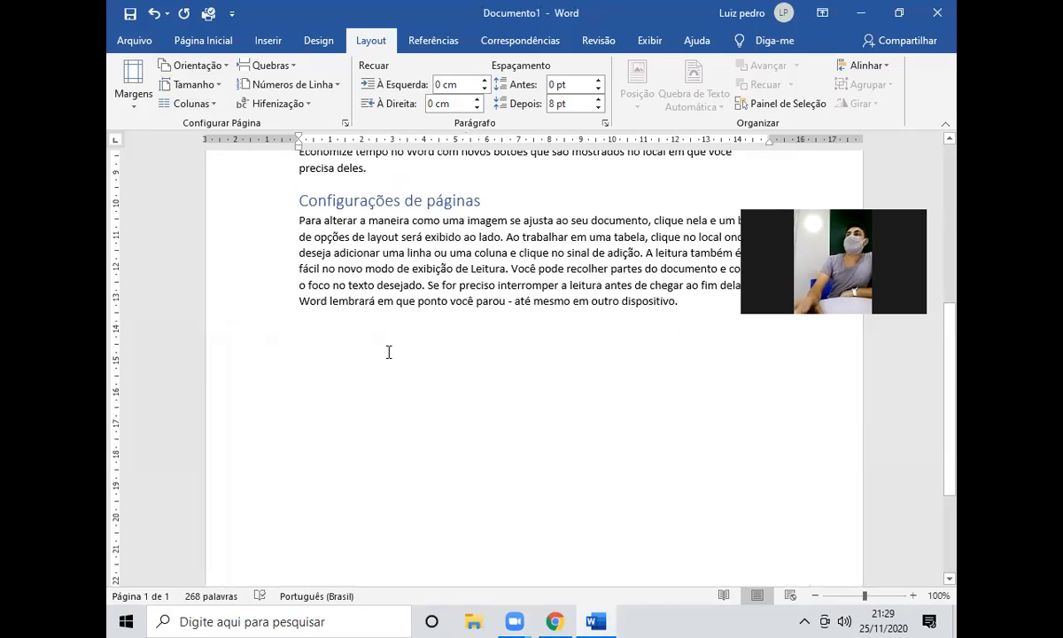
Insert a 2x4 table from Inserir > Tabela below the Configurações de páginas paragraph.
{"action": "left_click", "coordinate": [268, 41]}
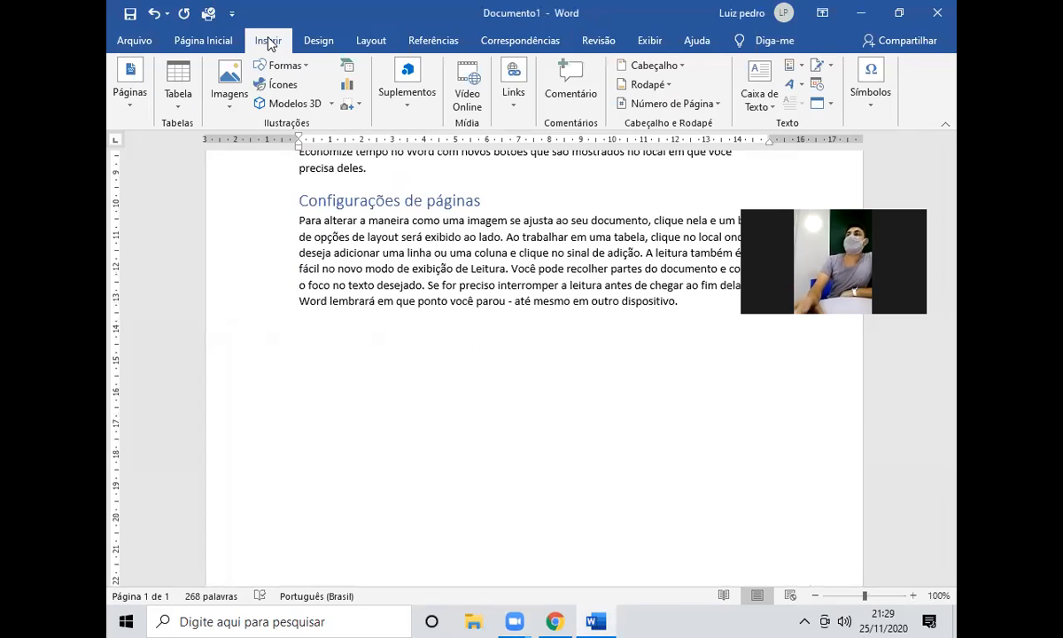
{"action": "left_click", "coordinate": [178, 96]}
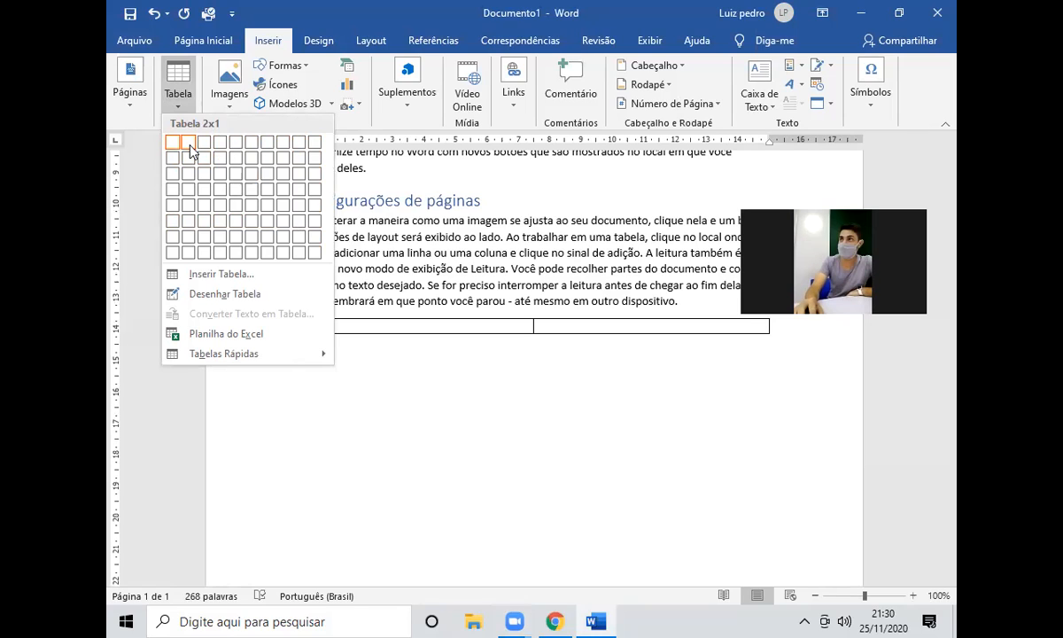
{"action": "left_click", "coordinate": [186, 193]}
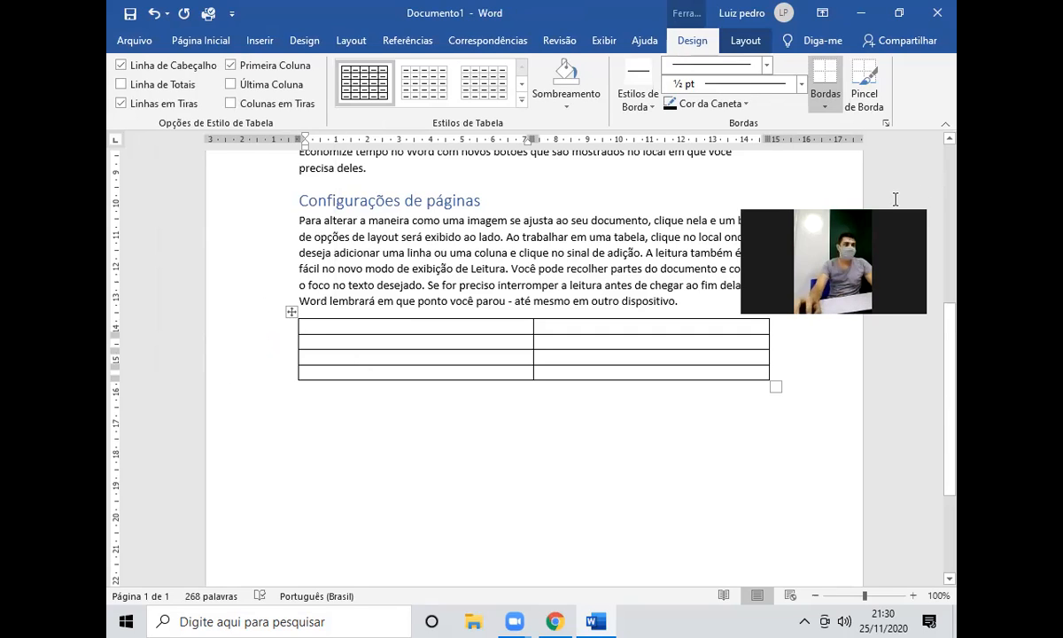
Type the headers 'Produto' and 'Preço' into the table's first row.
{"action": "left_click", "coordinate": [437, 330]}
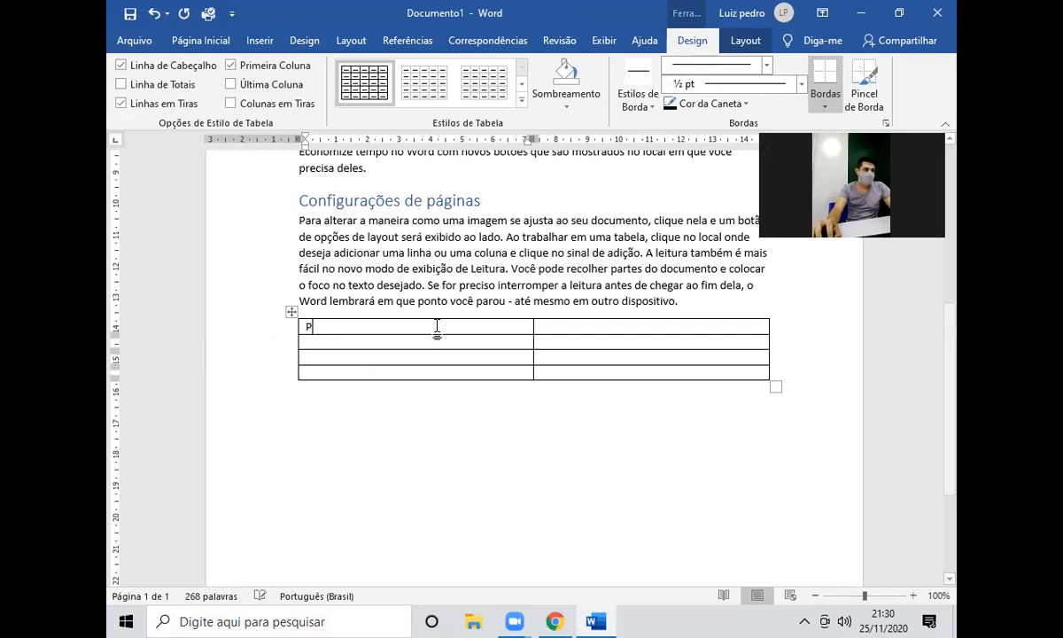
{"action": "type", "text": "Produto"}
{"action": "key", "text": "Tab"}
{"action": "type", "text": "Preço"}
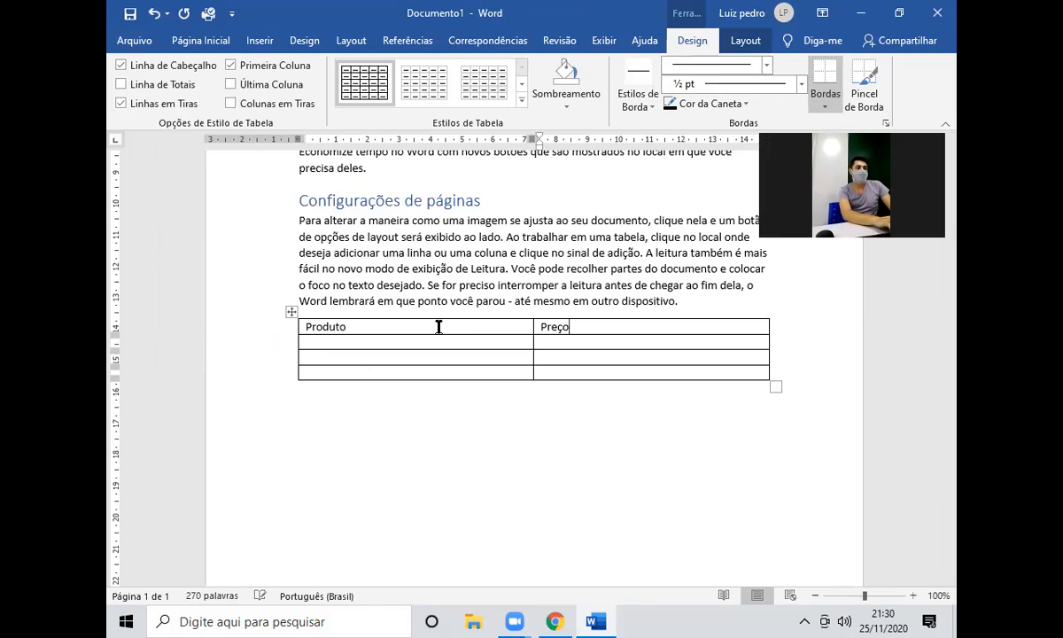
{"action": "scroll", "coordinate": [438, 326], "scroll_direction": "up", "scroll_amount": 2, "text": "ctrl"}
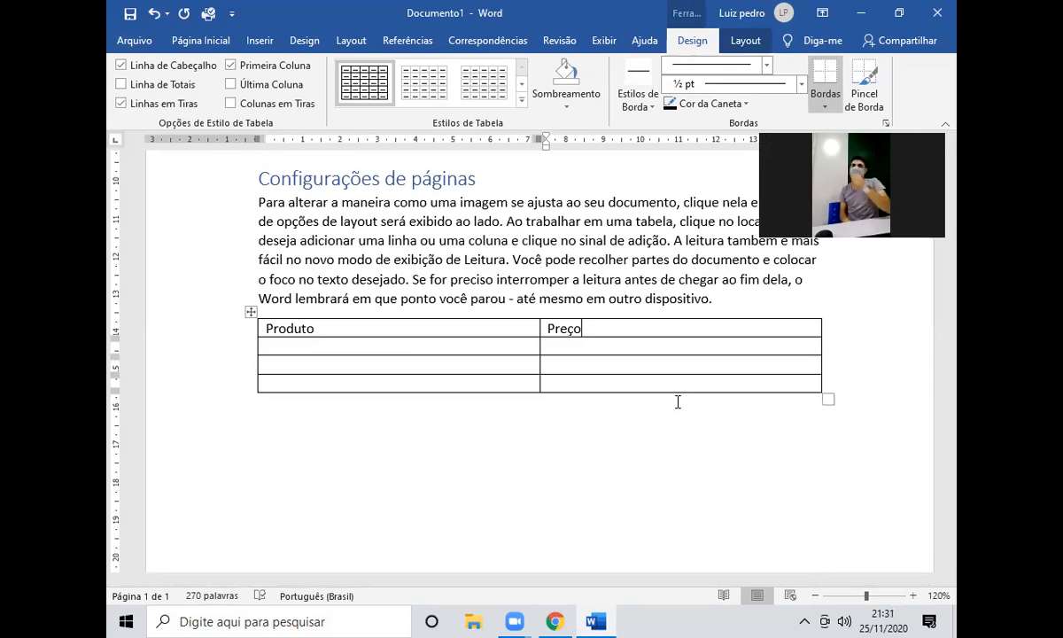
{"action": "left_click", "coordinate": [378, 346]}
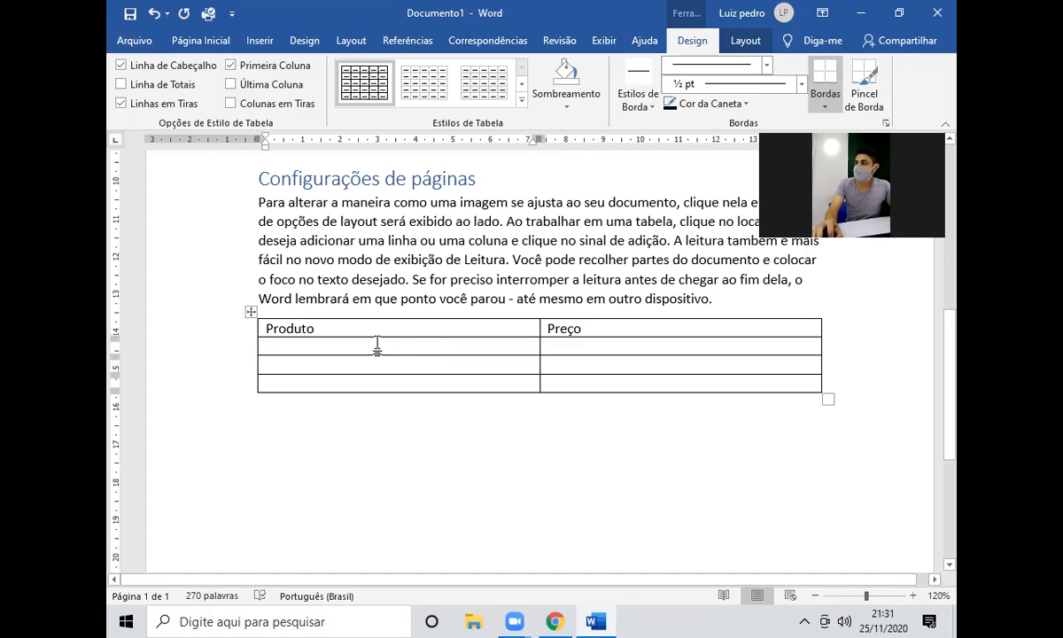
{"action": "type", "text": "asdasdasd"}
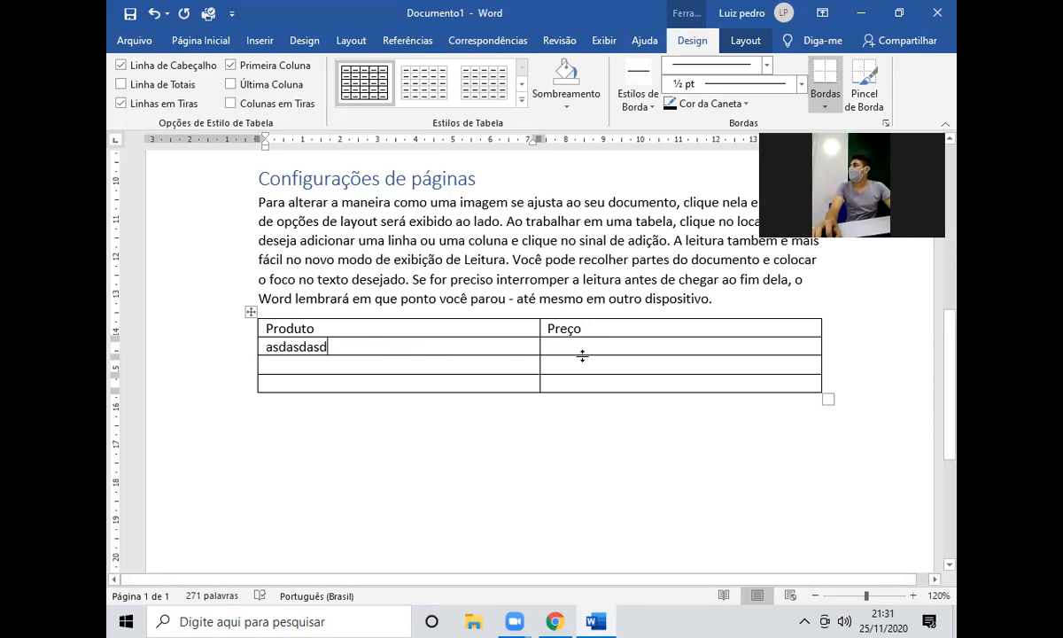
{"action": "left_click", "coordinate": [597, 344]}
{"action": "type", "text": "asdasd"}
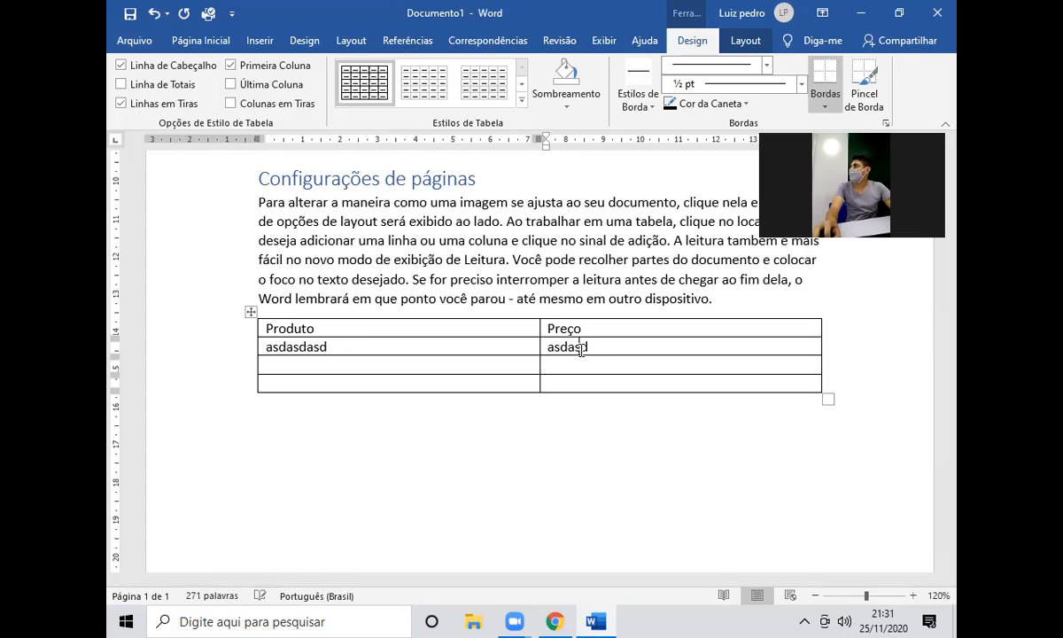
{"action": "left_click", "coordinate": [454, 362]}
{"action": "type", "text": "asdasd"}
{"action": "left_click", "coordinate": [617, 363]}
{"action": "type", "text": "asdasd"}
{"action": "key", "text": "ctrl+z"}
{"action": "key", "text": "ctrl+z"}
{"action": "key", "text": "ctrl+z"}
{"action": "key", "text": "ctrl+z"}
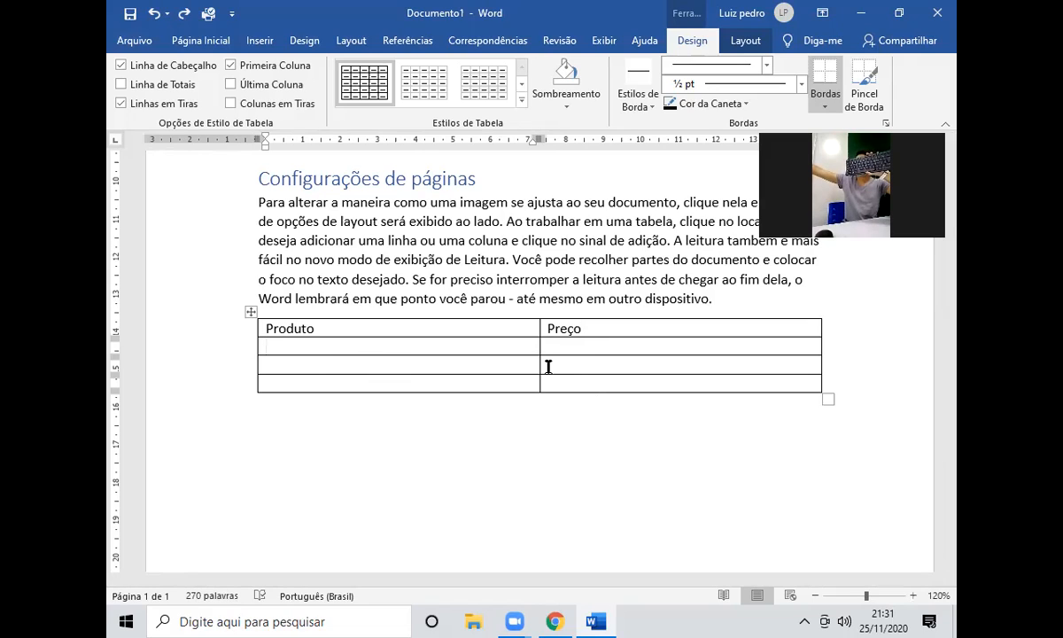
{"action": "left_click", "coordinate": [548, 366]}
{"action": "key", "text": "Tab"}
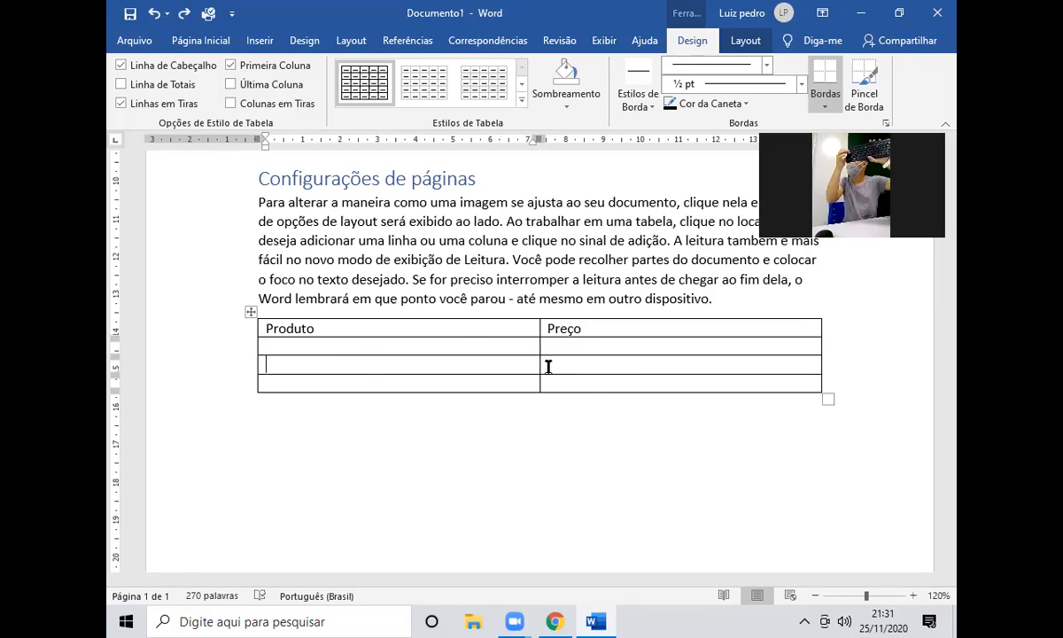
{"action": "key", "text": "Tab"}
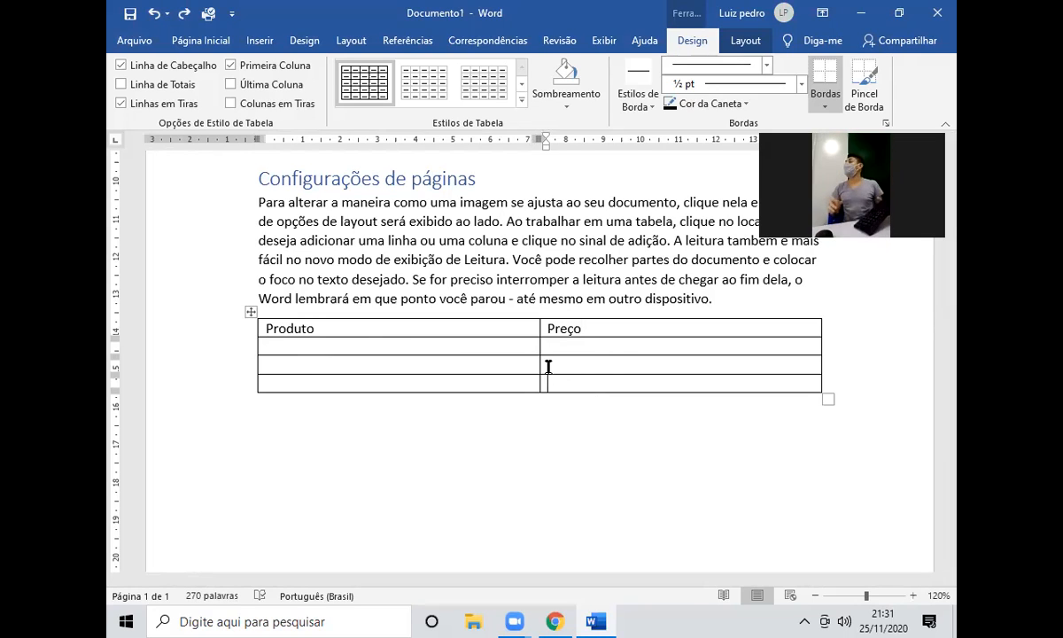
Fill rows 2 and 3 with 'Caneta azul' at R$ 0,50 and 'Folha sulfite' at R$ 0,10.
{"action": "left_click", "coordinate": [372, 345]}
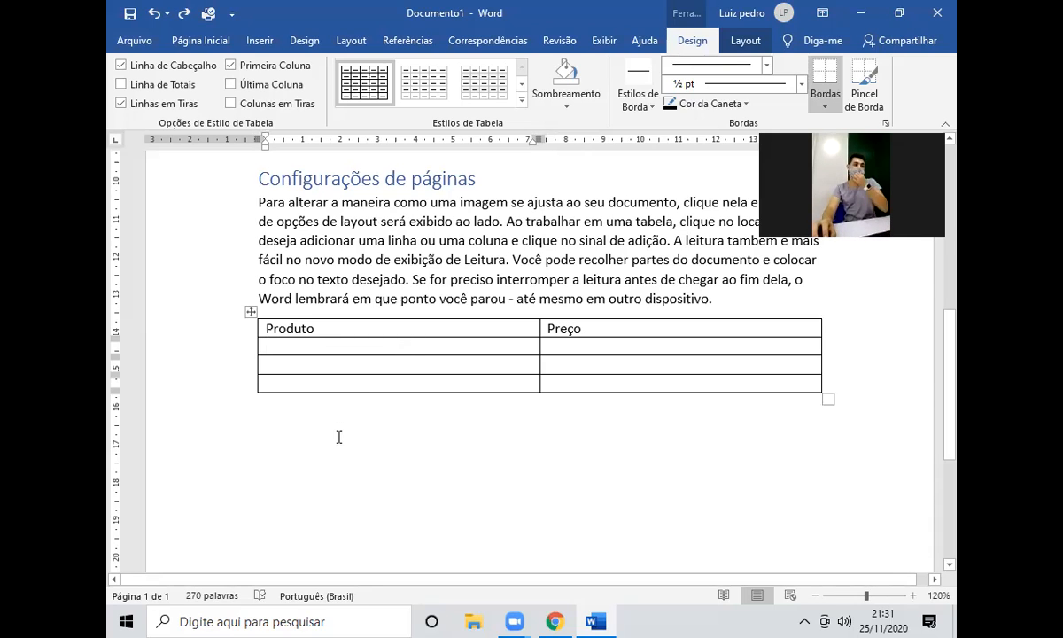
{"action": "type", "text": "C"}
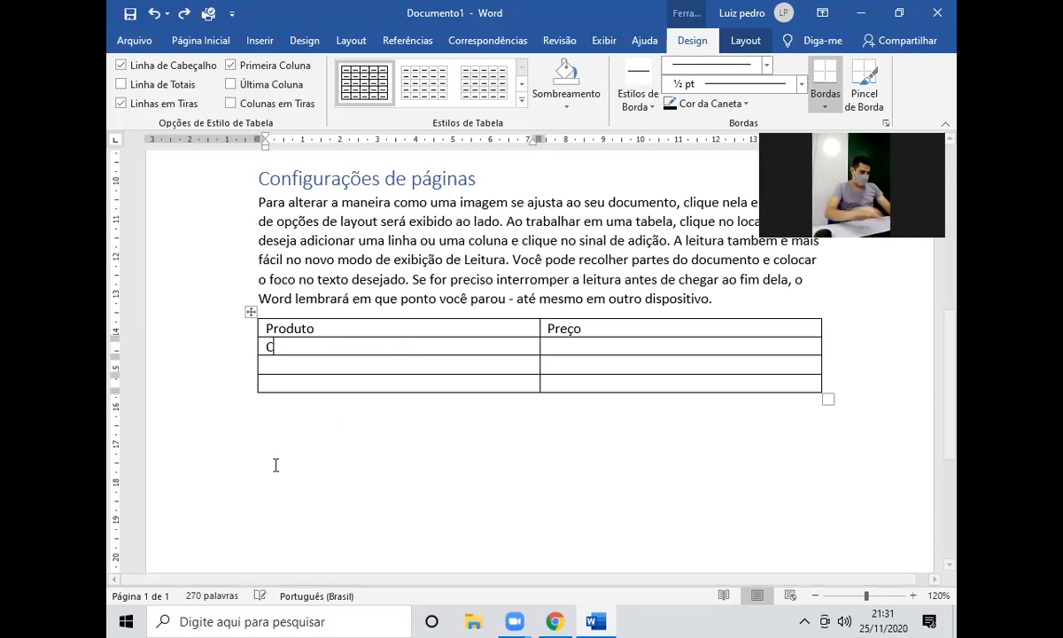
{"action": "type", "text": "aneta azul"}
{"action": "key", "text": "Tab"}
{"action": "type", "text": "R$ 0,50"}
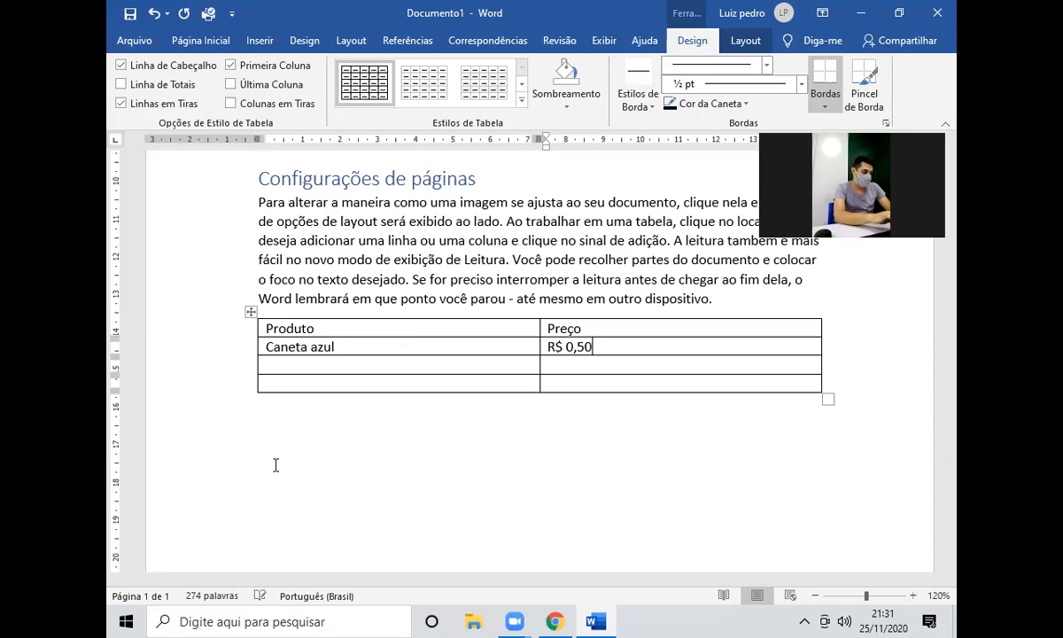
{"action": "key", "text": "Tab"}
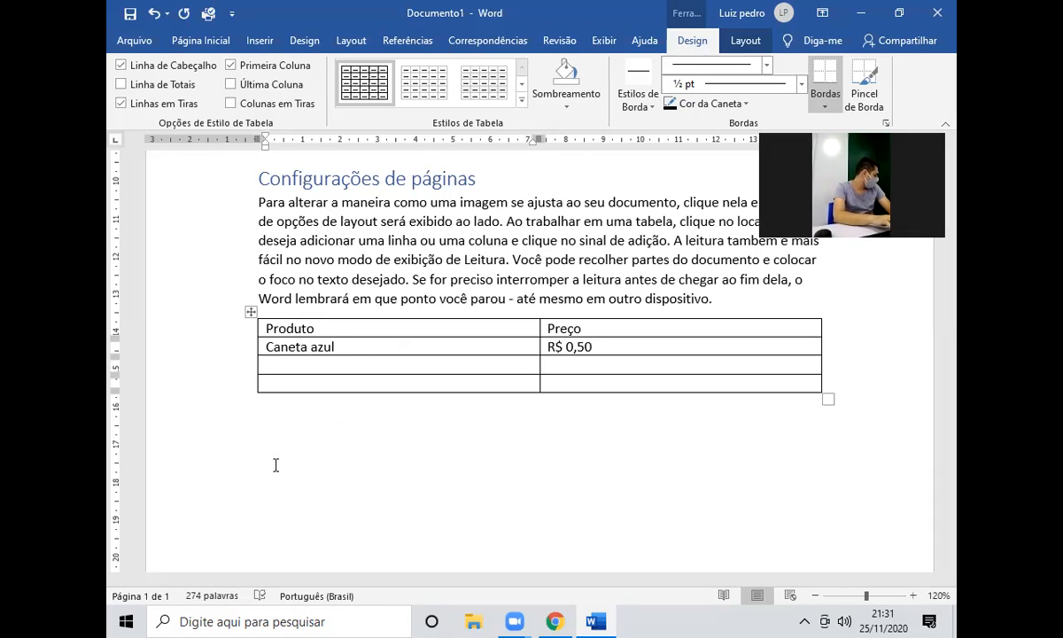
{"action": "type", "text": "Folh"}
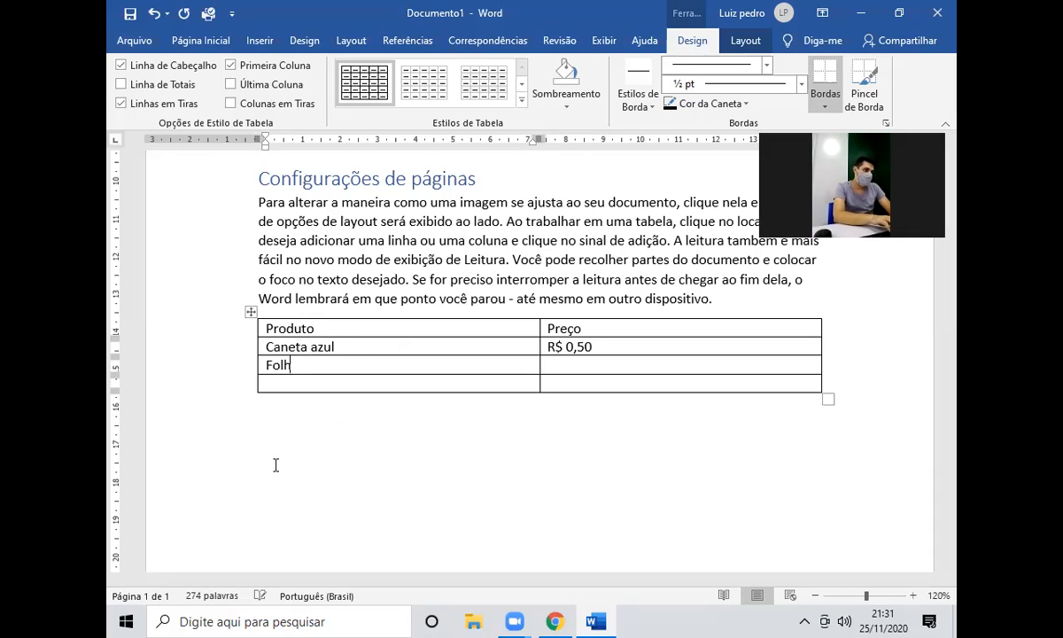
{"action": "type", "text": "a Sulfite"}
{"action": "key", "text": "BackSpace"}
{"action": "key", "text": "BackSpace"}
{"action": "key", "text": "BackSpace"}
{"action": "key", "text": "BackSpace"}
{"action": "key", "text": "BackSpace"}
{"action": "key", "text": "BackSpace"}
{"action": "key", "text": "BackSpace"}
{"action": "type", "text": "sulfite"}
{"action": "key", "text": "Tab"}
{"action": "type", "text": "R$ 0,10"}
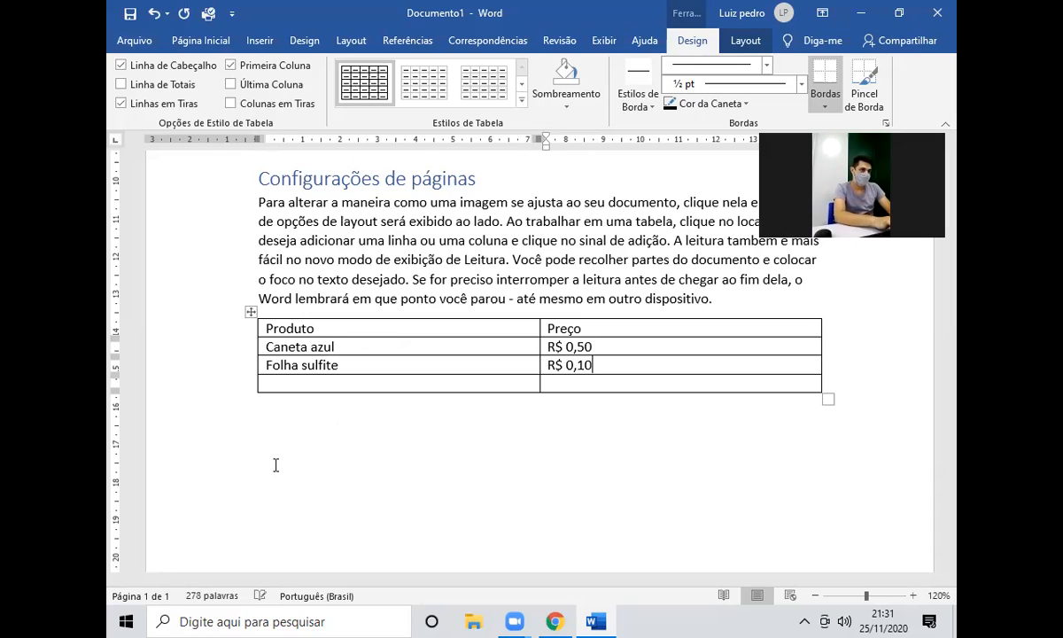
Enter 'Centão de lousa' with price R$ 5,00 in the last row.
{"action": "key", "text": "Tab"}
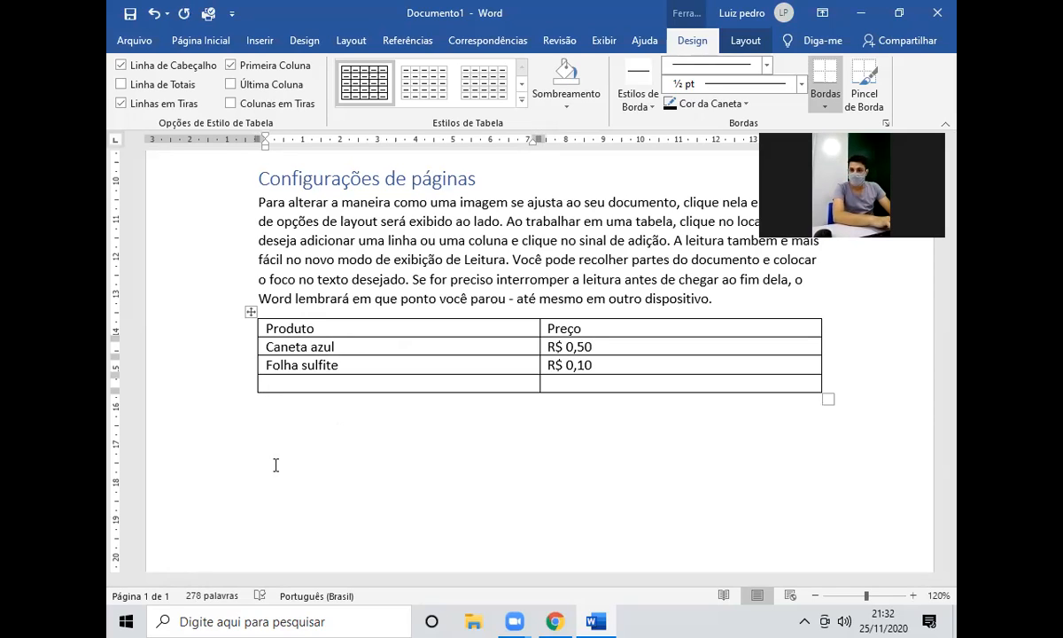
{"action": "type", "text": "C"}
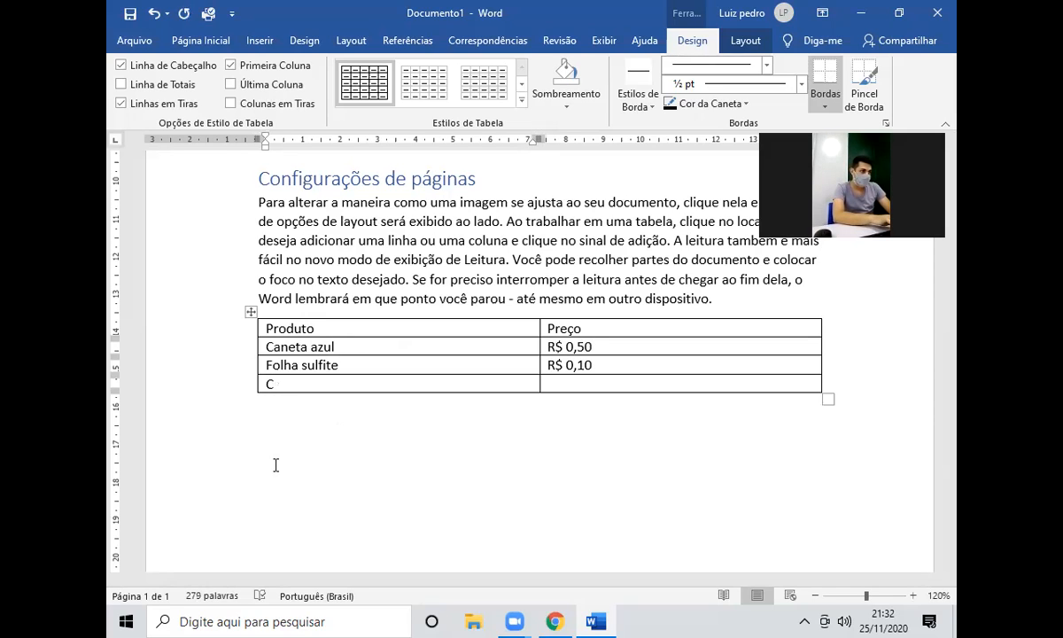
{"action": "type", "text": "então de lousa"}
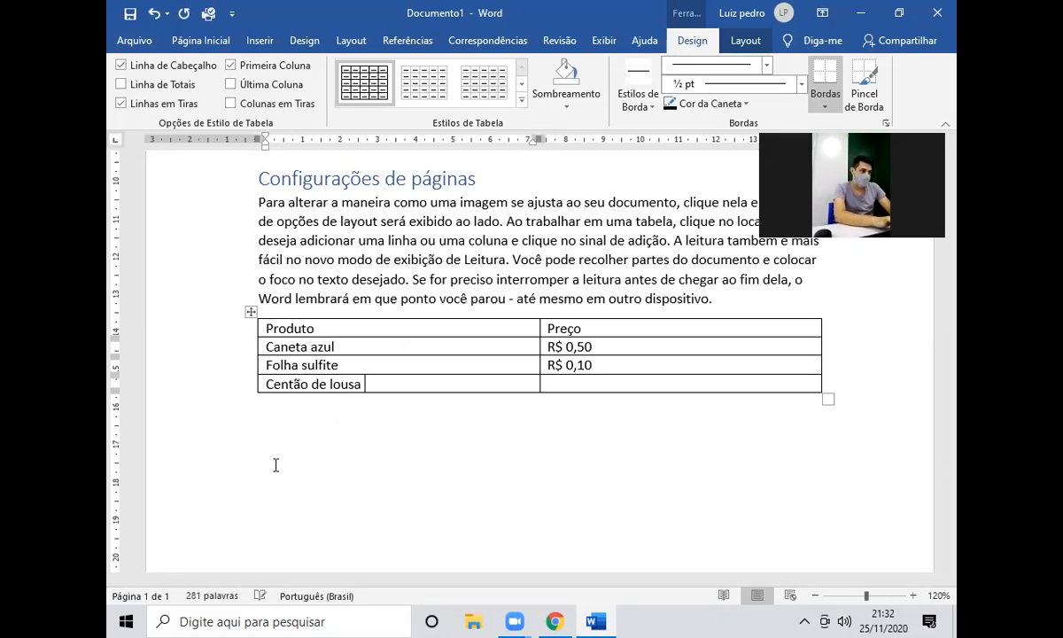
{"action": "key", "text": "Tab"}
{"action": "type", "text": "R"}
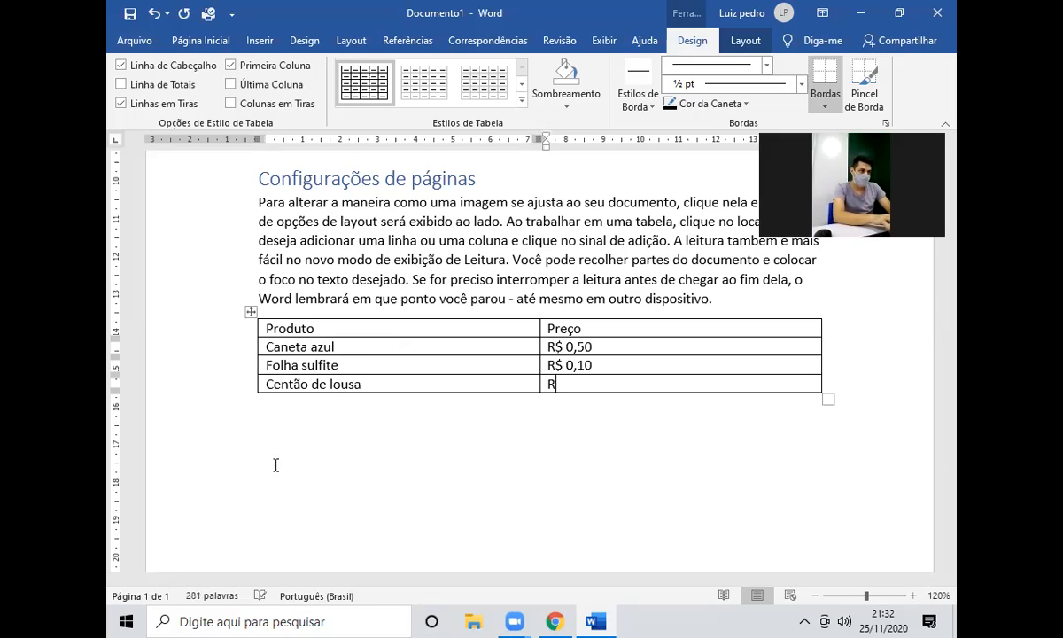
{"action": "type", "text": "$ 5,00"}
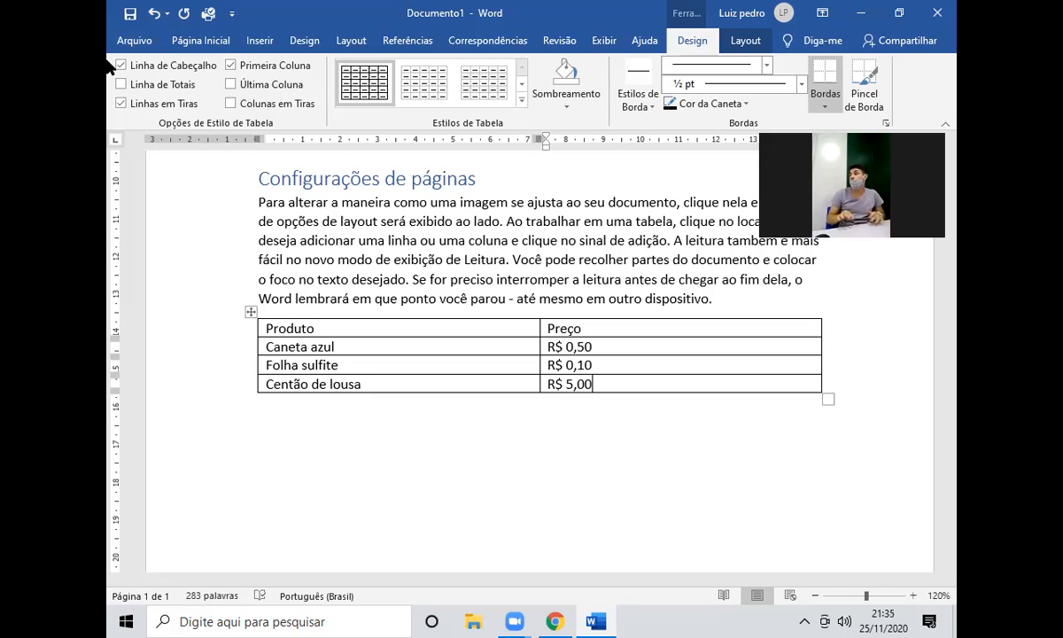
Search Google Images for 'comanda restaurante' and open the Sua Logo order pad product page.
{"action": "left_click", "coordinate": [557, 619]}
{"action": "left_click", "coordinate": [333, 14]}
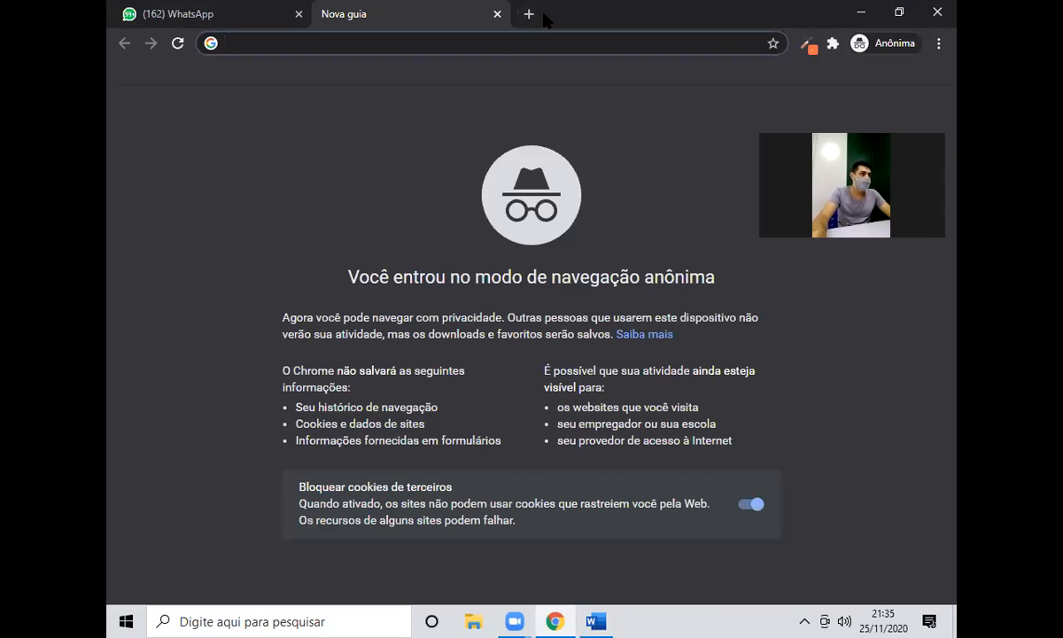
{"action": "type", "text": "comanda restaurante"}
{"action": "key", "text": "Return"}
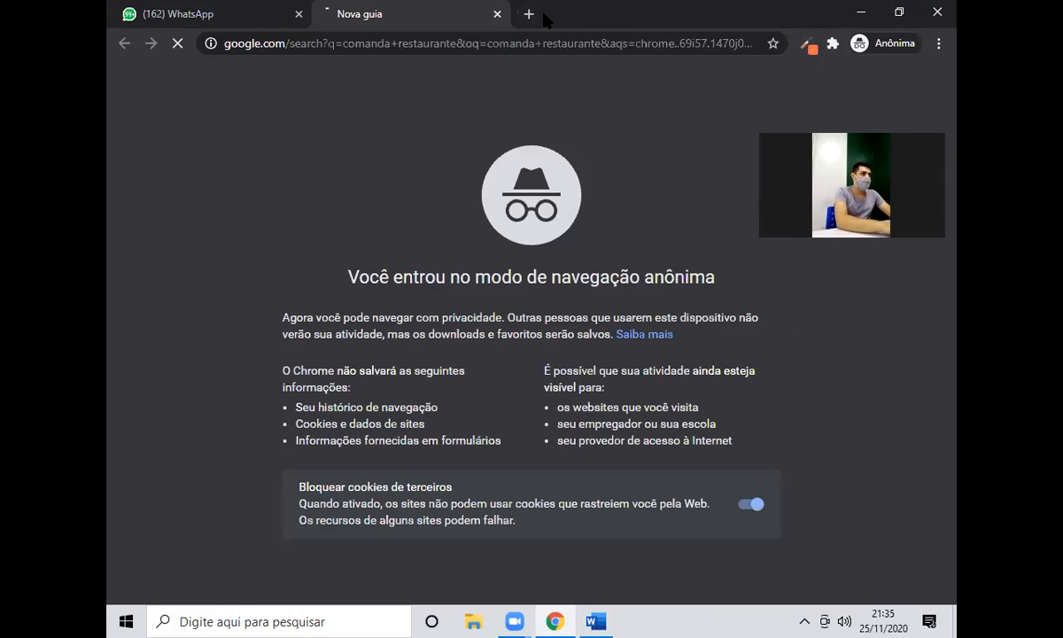
{"action": "left_click", "coordinate": [350, 171]}
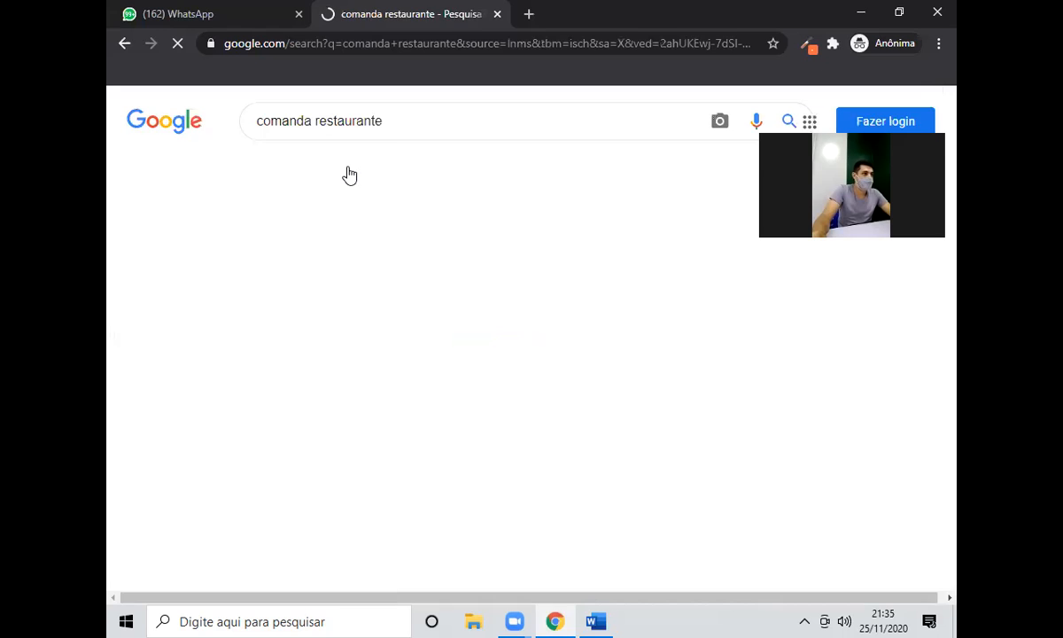
{"action": "left_click", "coordinate": [342, 388]}
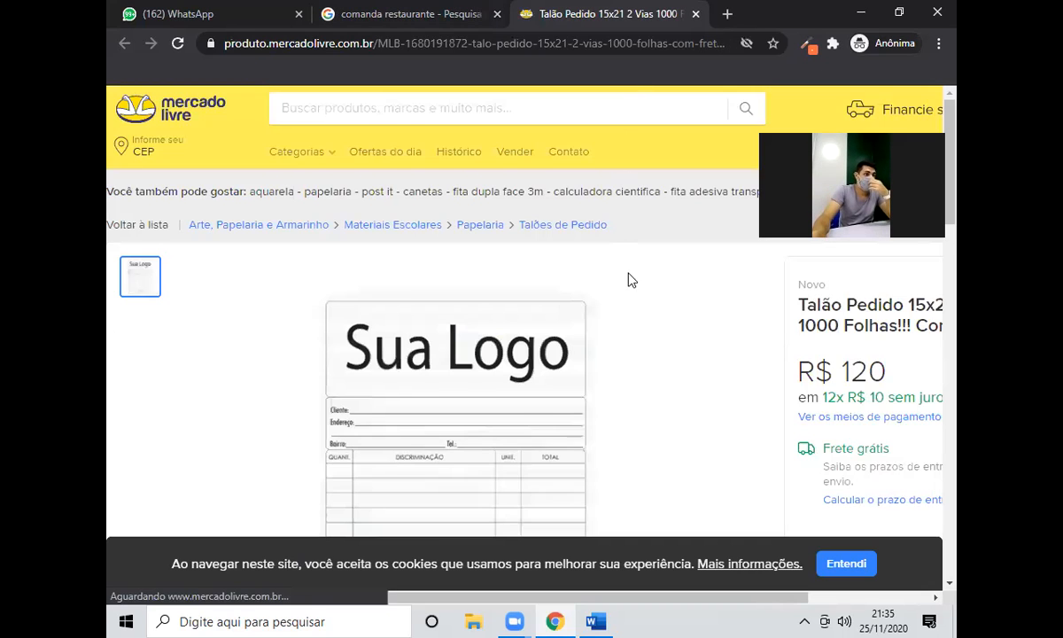
{"action": "scroll", "coordinate": [633, 277], "scroll_direction": "down", "scroll_amount": 2}
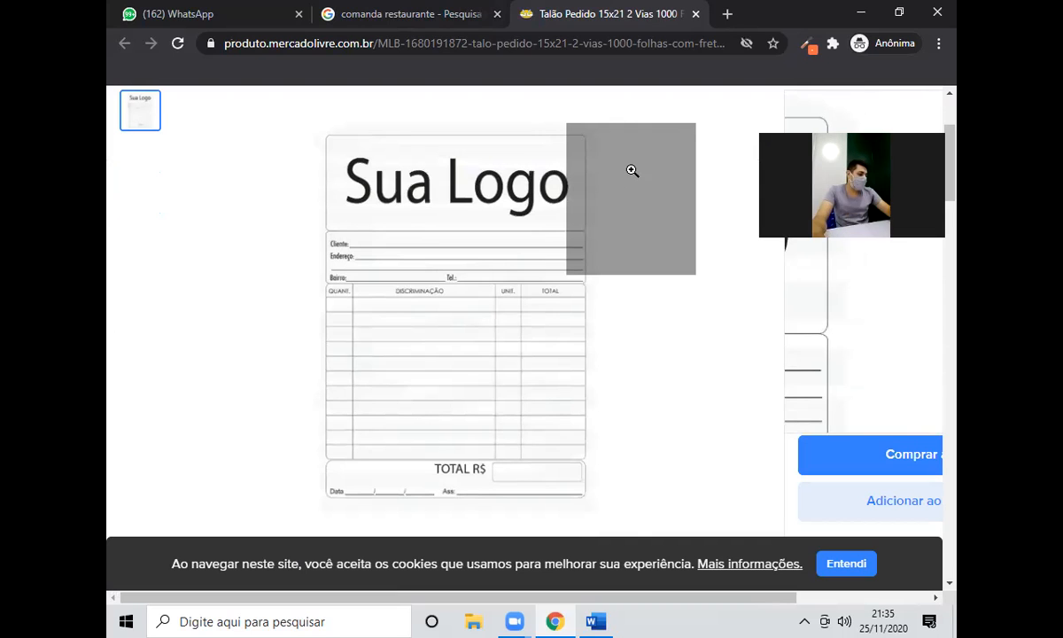
Restore the Planejamento PDF from the Lixeira to the desktop.
{"action": "key", "text": "super+d"}
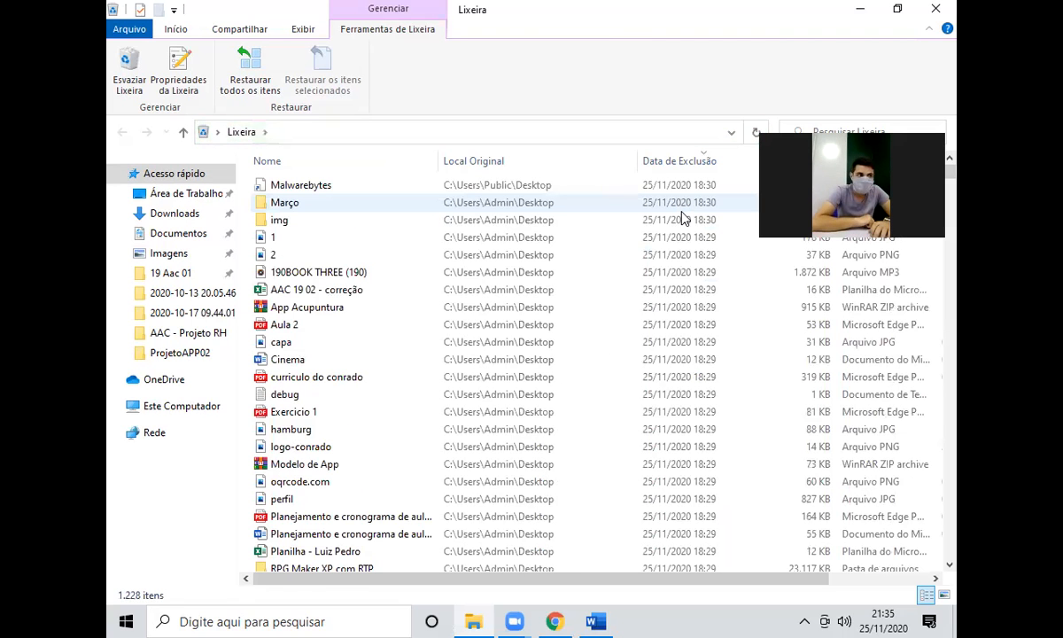
{"action": "scroll", "coordinate": [352, 373], "scroll_direction": "down", "scroll_amount": 1}
{"action": "scroll", "coordinate": [354, 373], "scroll_direction": "down", "scroll_amount": 1}
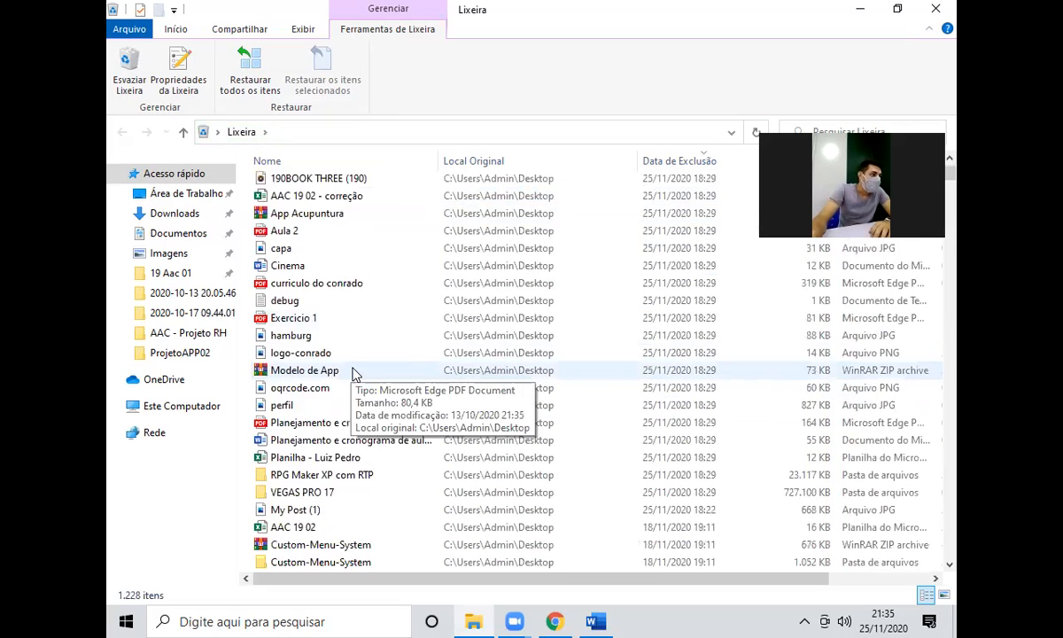
{"action": "scroll", "coordinate": [359, 375], "scroll_direction": "down", "scroll_amount": 1}
{"action": "left_click", "coordinate": [337, 382]}
{"action": "right_click", "coordinate": [337, 383]}
{"action": "left_click", "coordinate": [355, 388]}
{"action": "key", "text": "super+d"}
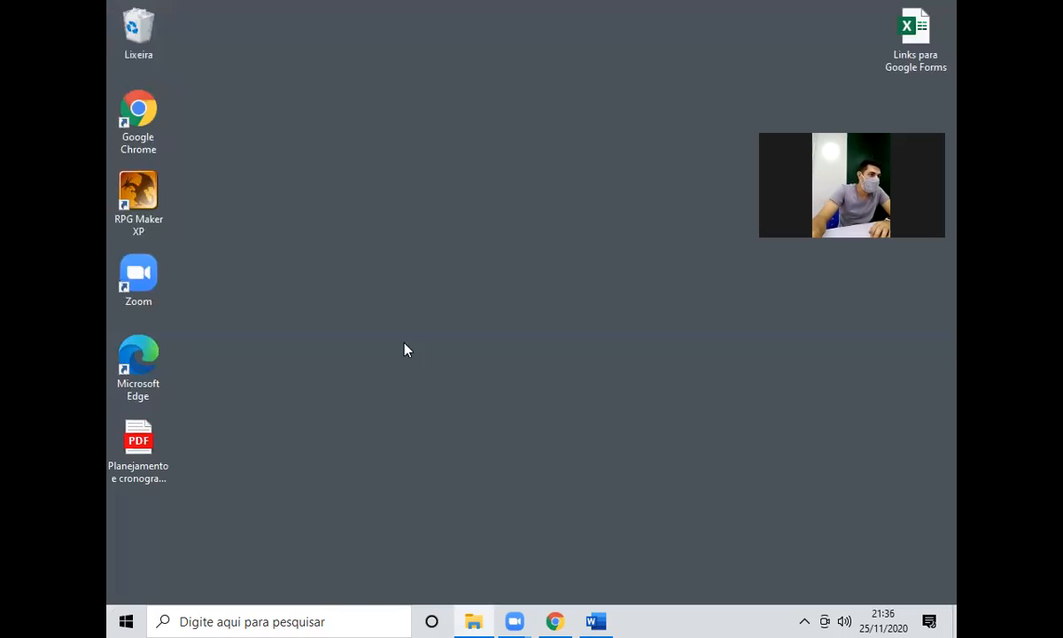
{"action": "right_click", "coordinate": [298, 262]}
Refresh the desktop, open the restored Planejamento PDF and highlight the Aula 01 objective text.
{"action": "left_click", "coordinate": [349, 301]}
{"action": "left_click", "coordinate": [149, 432]}
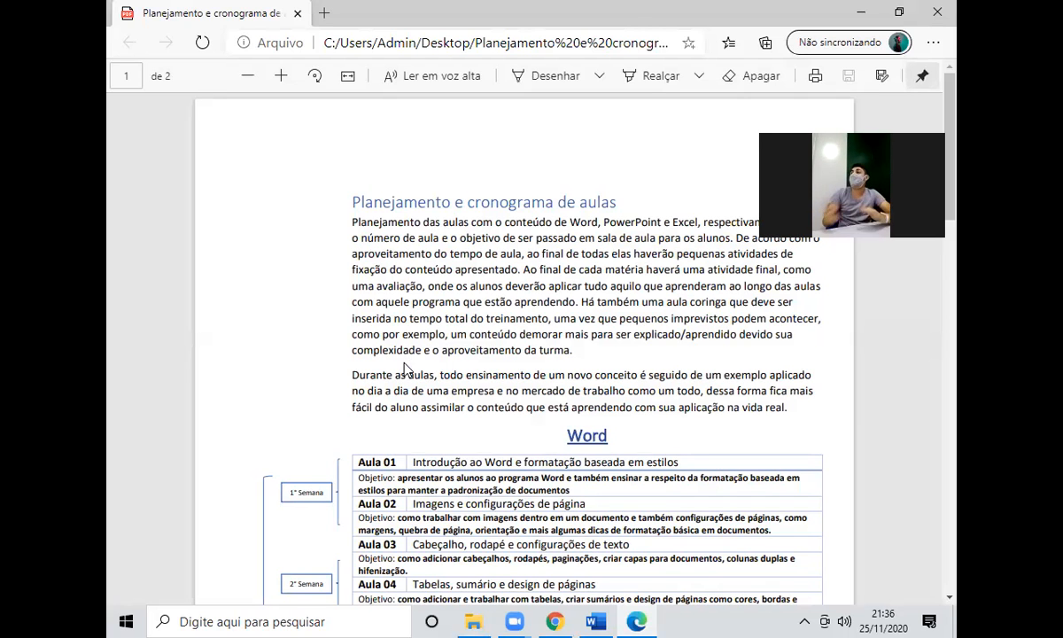
{"action": "scroll", "coordinate": [404, 367], "scroll_direction": "down", "scroll_amount": 6}
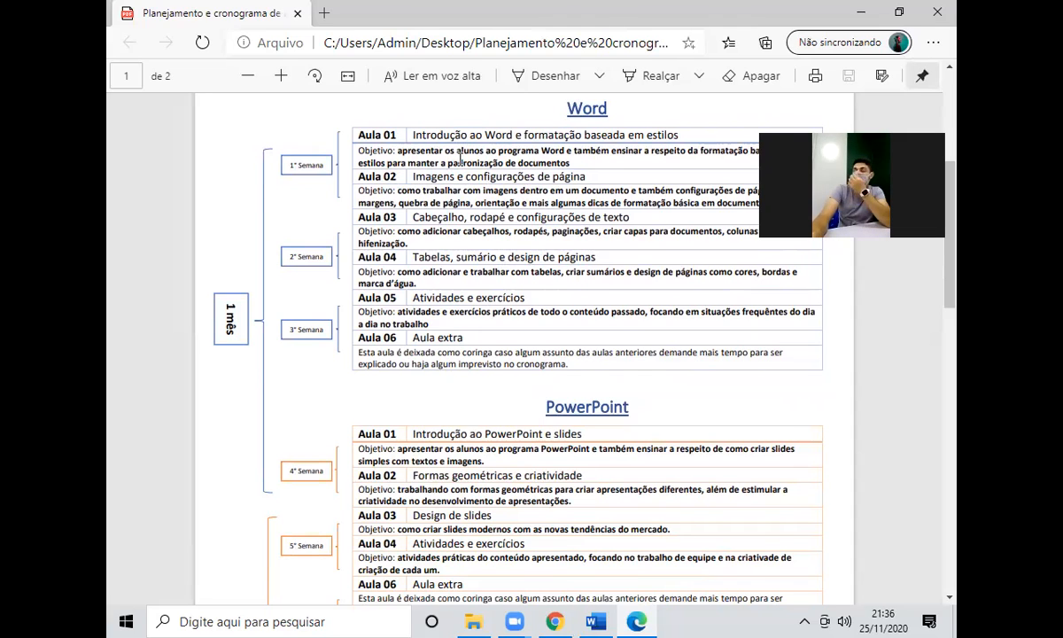
{"action": "scroll", "coordinate": [564, 178], "scroll_direction": "up", "scroll_amount": 2}
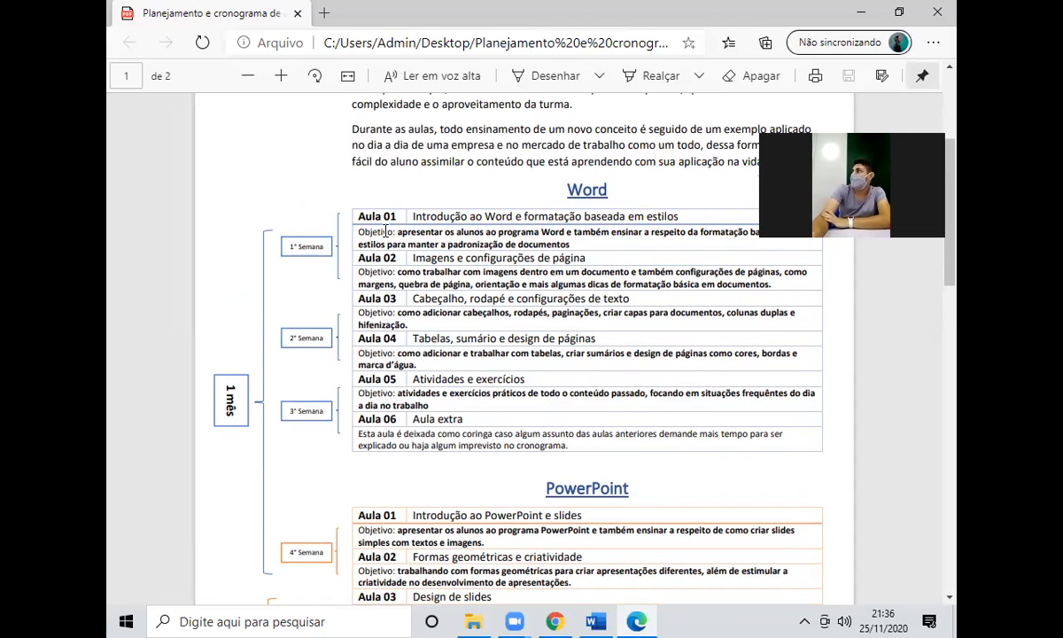
{"action": "left_click_drag", "start_coordinate": [397, 233], "coordinate": [509, 256]}
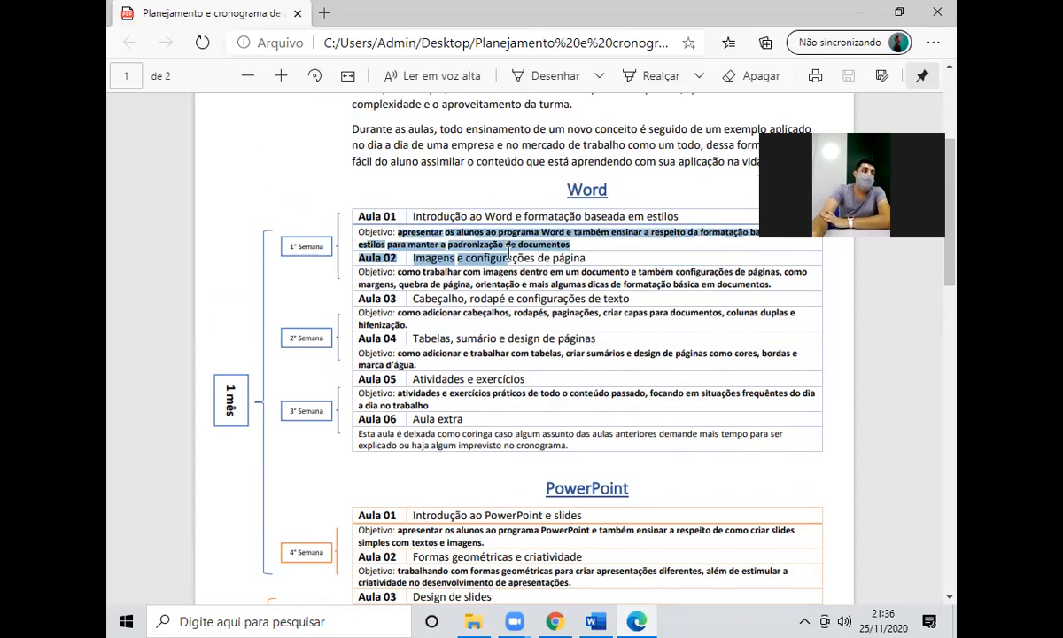
{"action": "left_click_drag", "start_coordinate": [687, 216], "coordinate": [407, 220]}
Scroll through the Word, PowerPoint and Excel lesson schedule, then close the PDF.
{"action": "scroll", "coordinate": [409, 222], "scroll_direction": "down", "scroll_amount": 15}
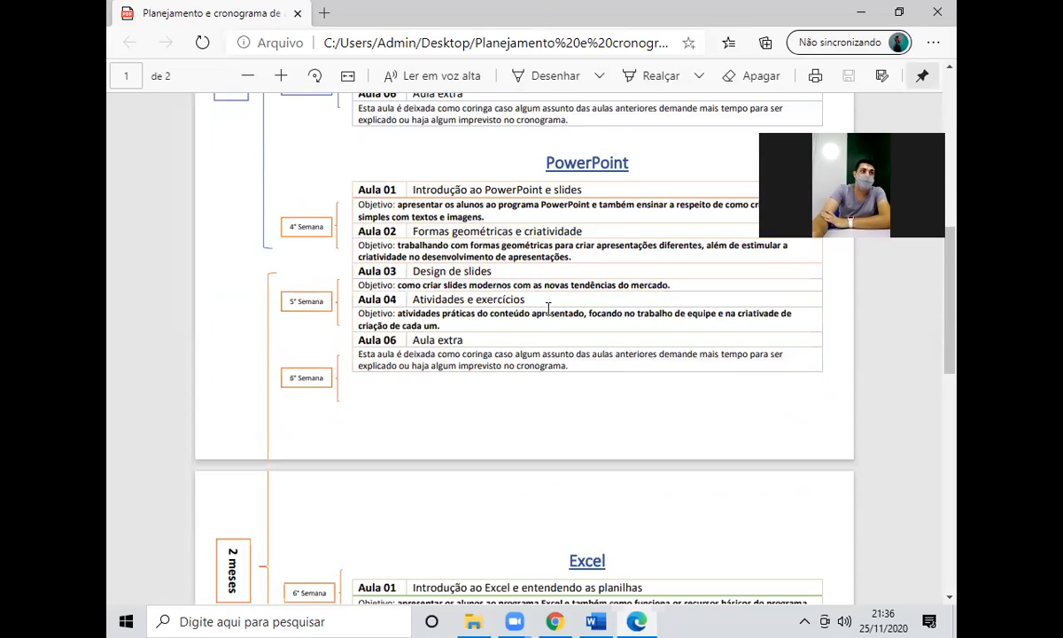
{"action": "scroll", "coordinate": [558, 293], "scroll_direction": "up", "scroll_amount": 3}
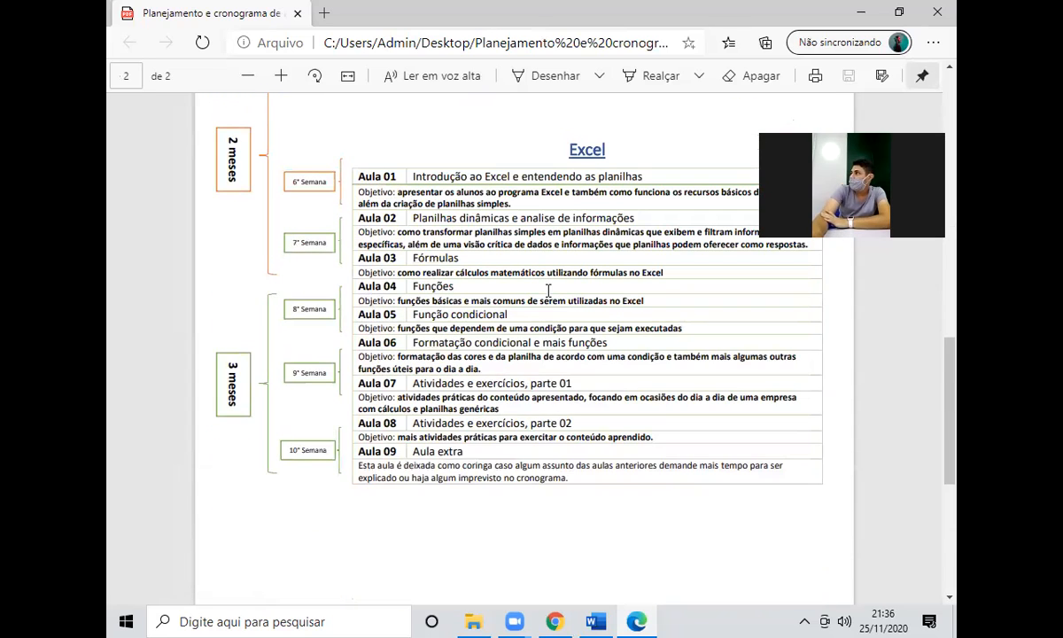
{"action": "scroll", "coordinate": [547, 289], "scroll_direction": "up", "scroll_amount": 3}
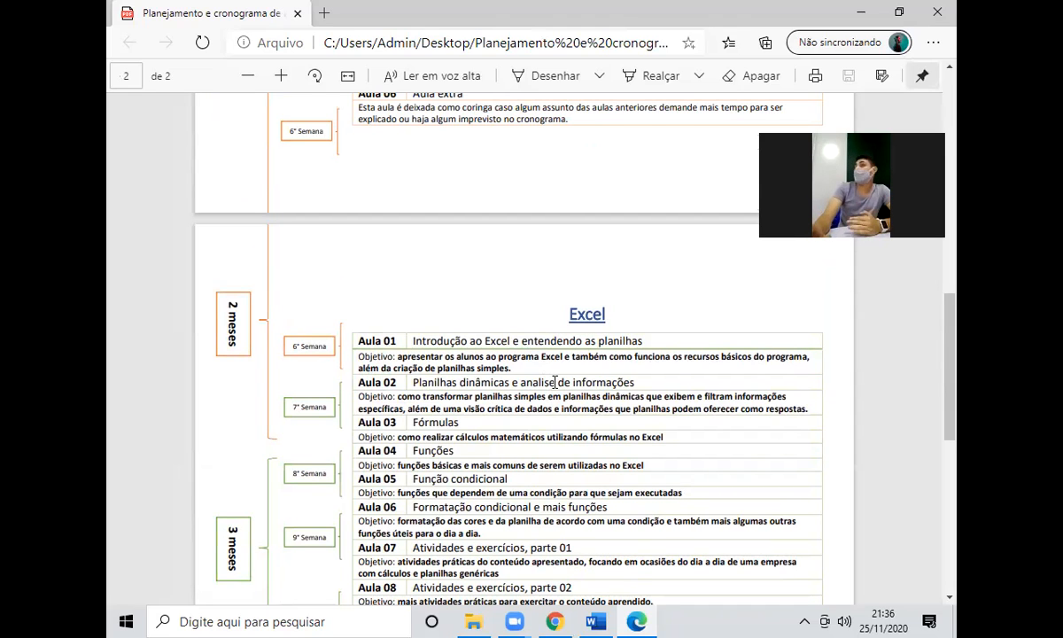
{"action": "scroll", "coordinate": [531, 385], "scroll_direction": "up", "scroll_amount": 5}
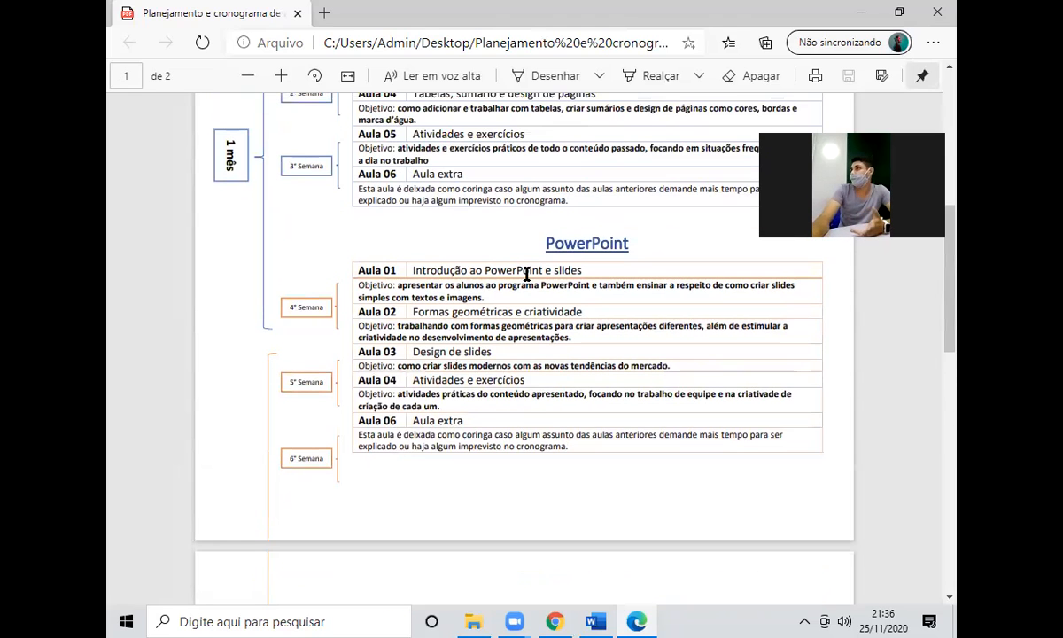
{"action": "scroll", "coordinate": [245, 190], "scroll_direction": "up", "scroll_amount": 2}
{"action": "scroll", "coordinate": [266, 199], "scroll_direction": "down", "scroll_amount": 3}
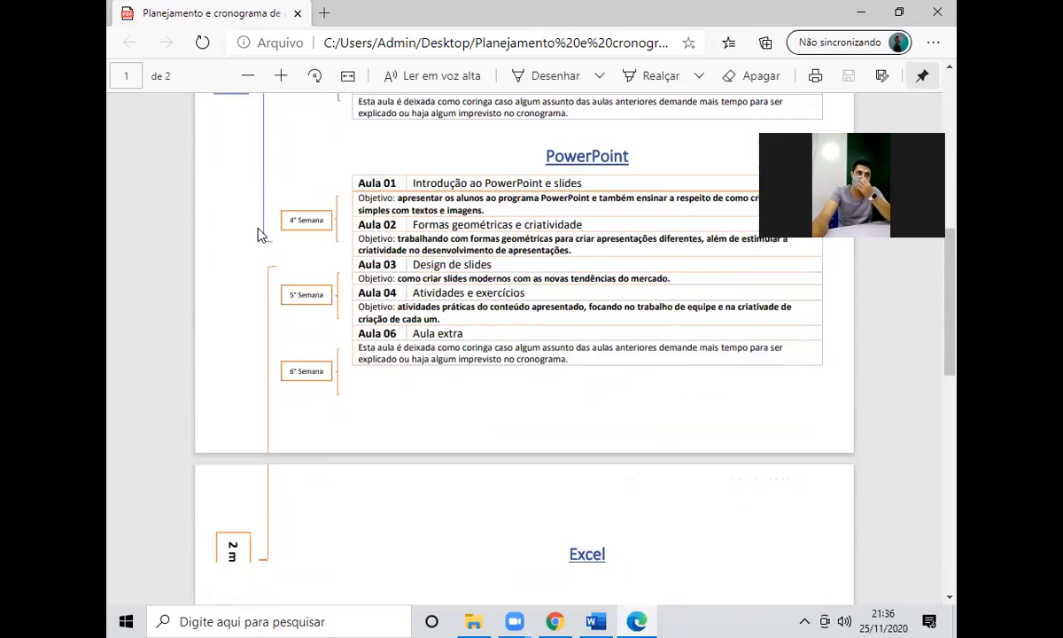
{"action": "scroll", "coordinate": [264, 227], "scroll_direction": "down", "scroll_amount": 10}
{"action": "scroll", "coordinate": [258, 220], "scroll_direction": "up", "scroll_amount": 12}
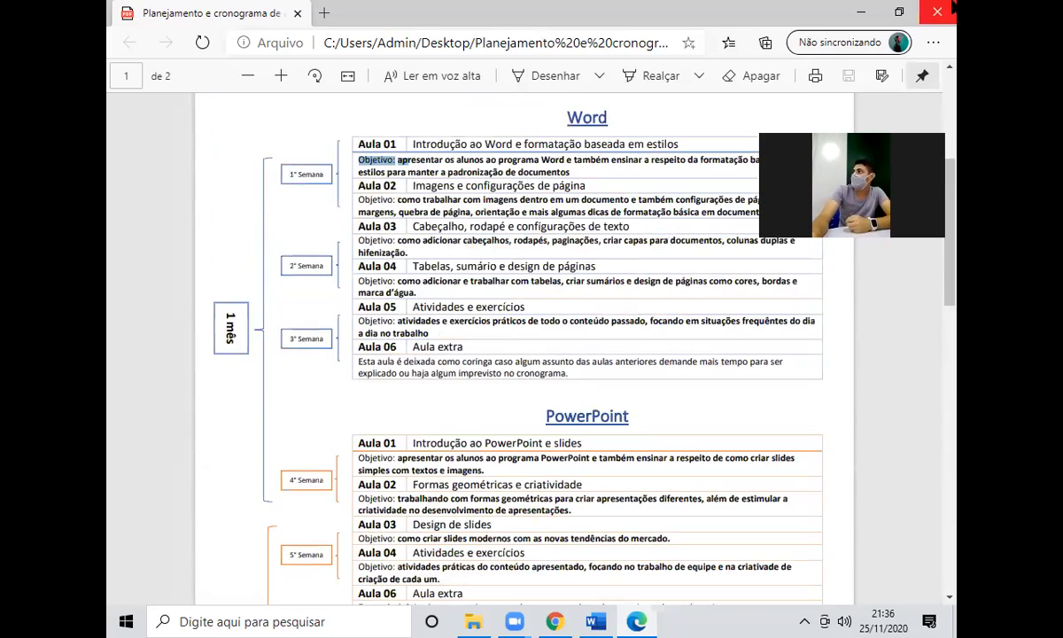
{"action": "left_click", "coordinate": [951, 7]}
Open the Recycle Bin maximized and scroll through its deleted items.
{"action": "double_click", "coordinate": [144, 44]}
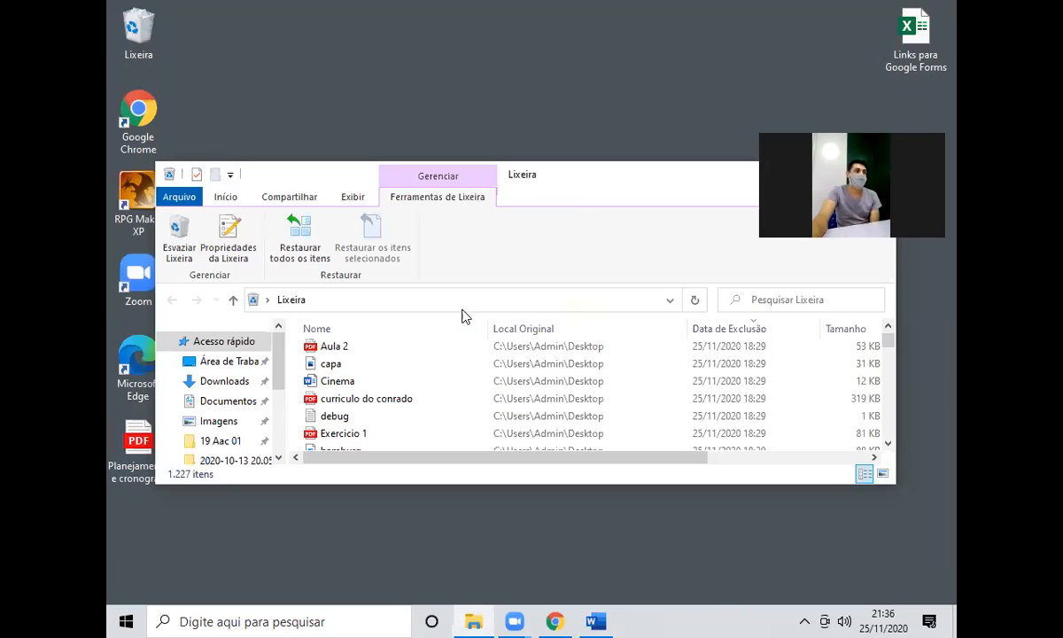
{"action": "double_click", "coordinate": [586, 182]}
{"action": "scroll", "coordinate": [428, 339], "scroll_direction": "down", "scroll_amount": 10}
{"action": "scroll", "coordinate": [420, 337], "scroll_direction": "down", "scroll_amount": 10}
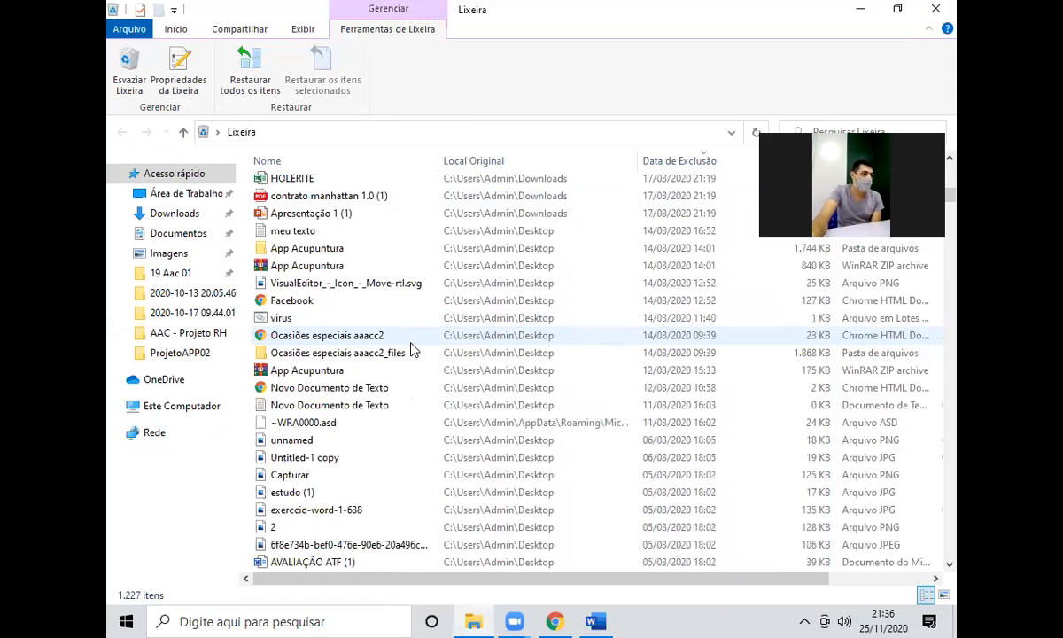
{"action": "scroll", "coordinate": [410, 349], "scroll_direction": "down", "scroll_amount": 12}
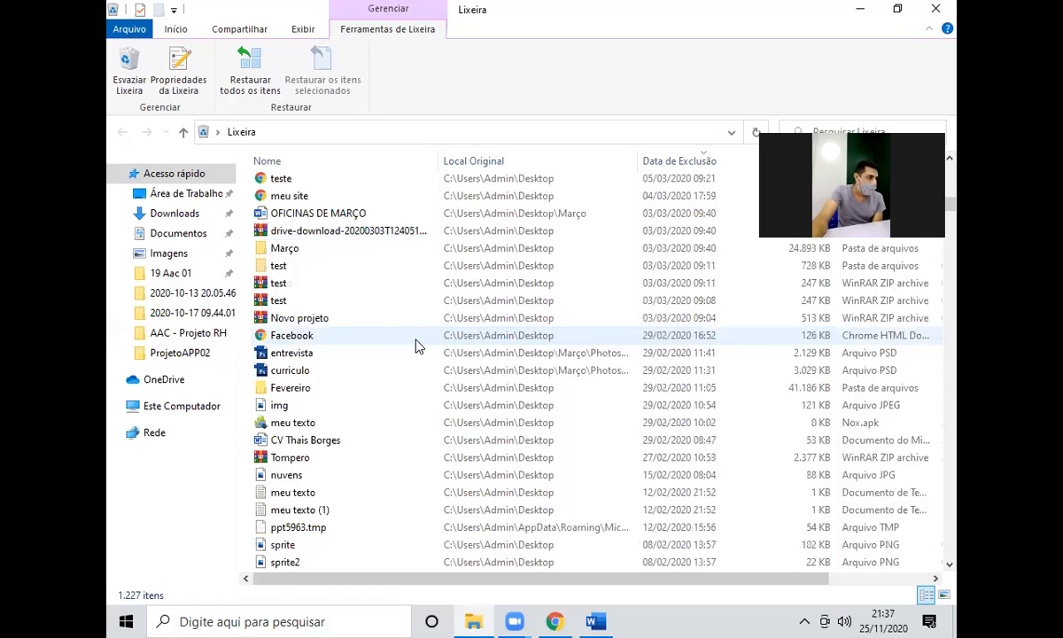
{"action": "scroll", "coordinate": [418, 345], "scroll_direction": "down", "scroll_amount": 8}
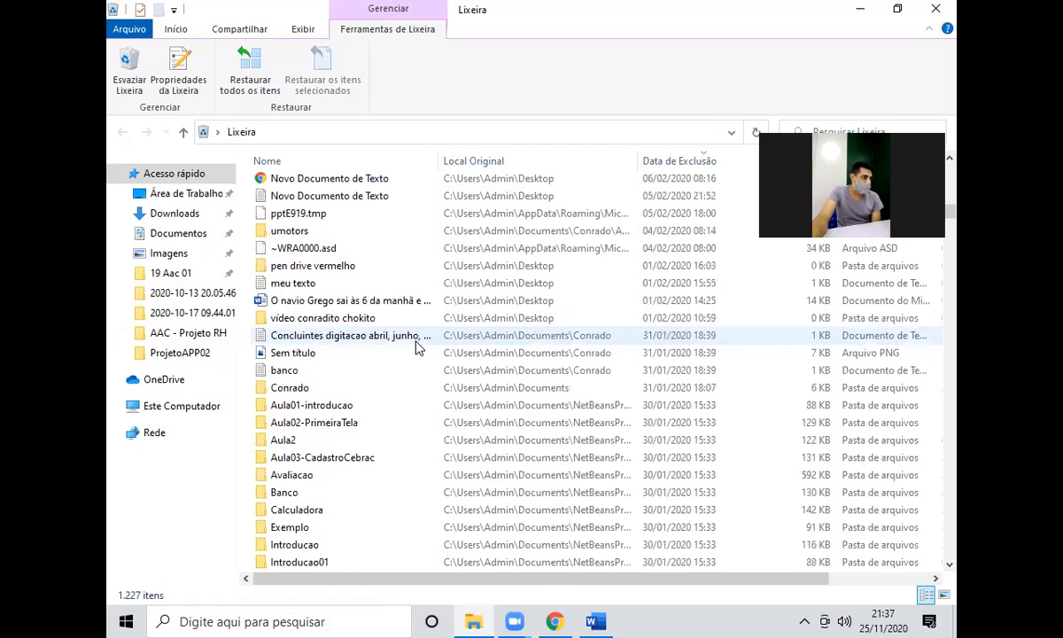
{"action": "scroll", "coordinate": [387, 353], "scroll_direction": "down", "scroll_amount": 4}
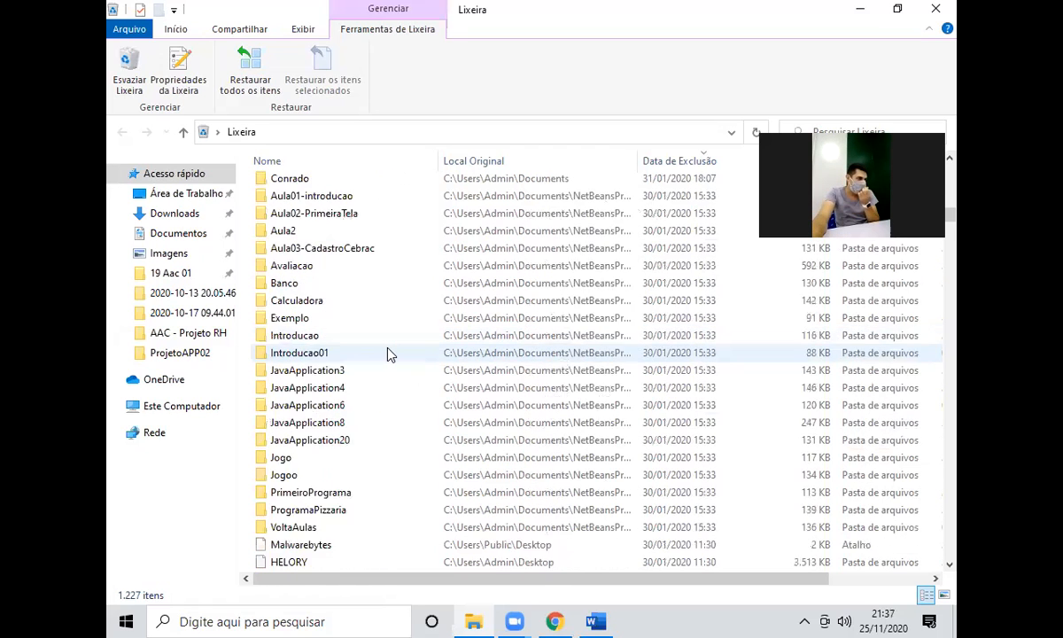
{"action": "scroll", "coordinate": [387, 352], "scroll_direction": "down", "scroll_amount": 12}
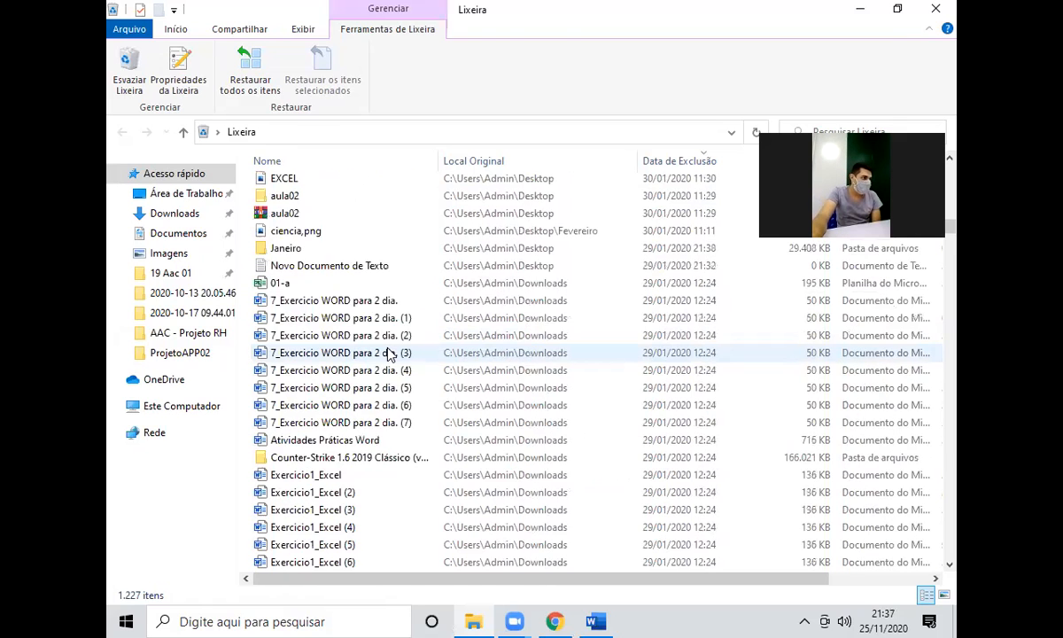
{"action": "scroll", "coordinate": [387, 352], "scroll_direction": "down", "scroll_amount": 12}
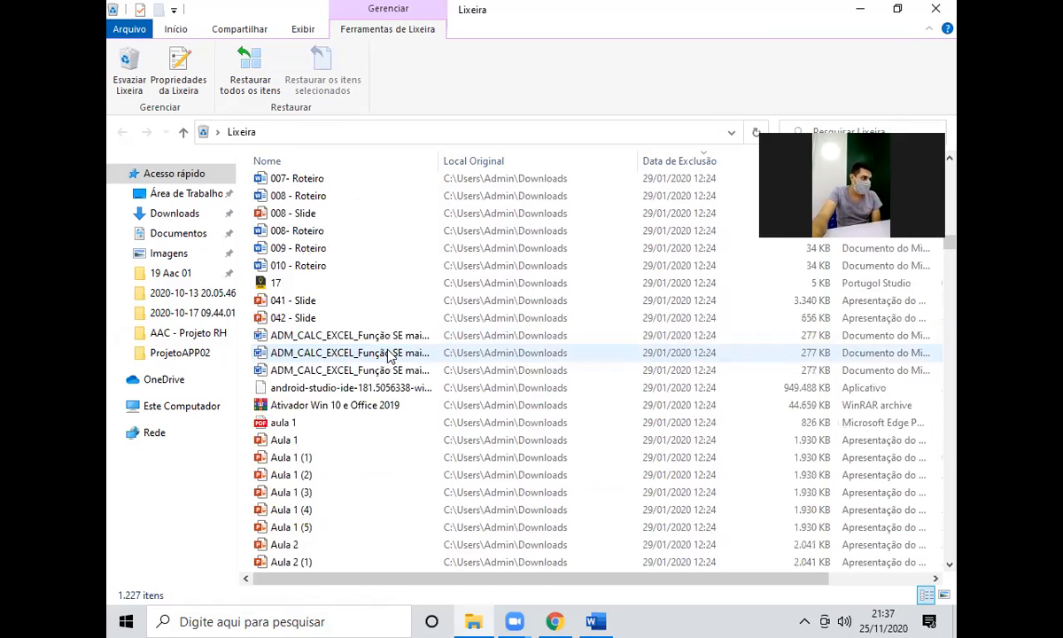
{"action": "scroll", "coordinate": [387, 353], "scroll_direction": "down", "scroll_amount": 8}
{"action": "scroll", "coordinate": [337, 331], "scroll_direction": "up", "scroll_amount": 8}
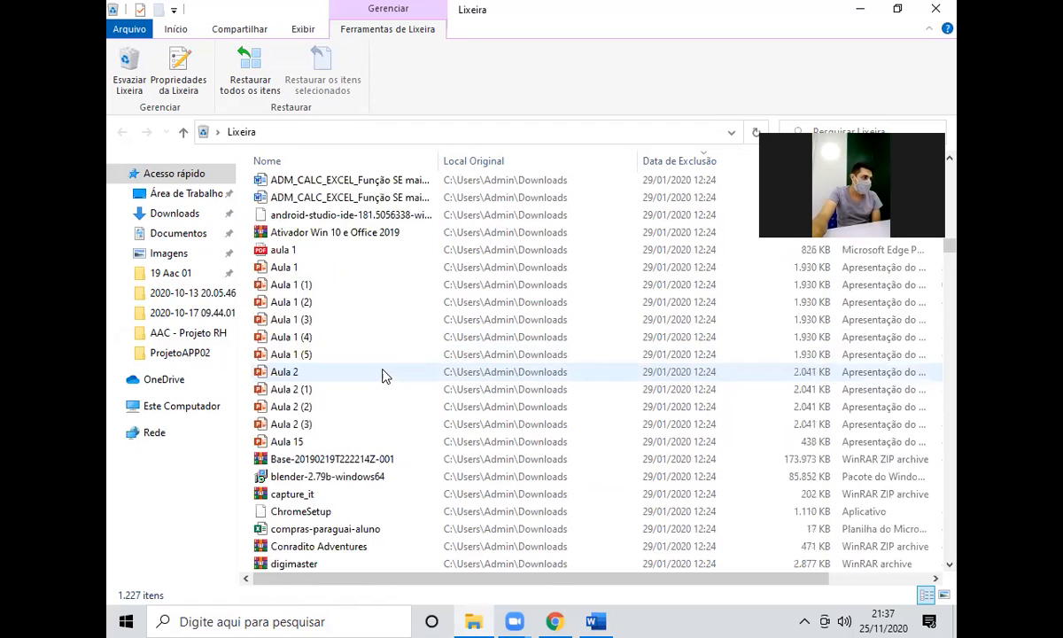
Restore the 008- Roteiro file from the Recycle Bin and close the window.
{"action": "left_click", "coordinate": [293, 268]}
{"action": "right_click", "coordinate": [293, 267]}
{"action": "left_click", "coordinate": [355, 275]}
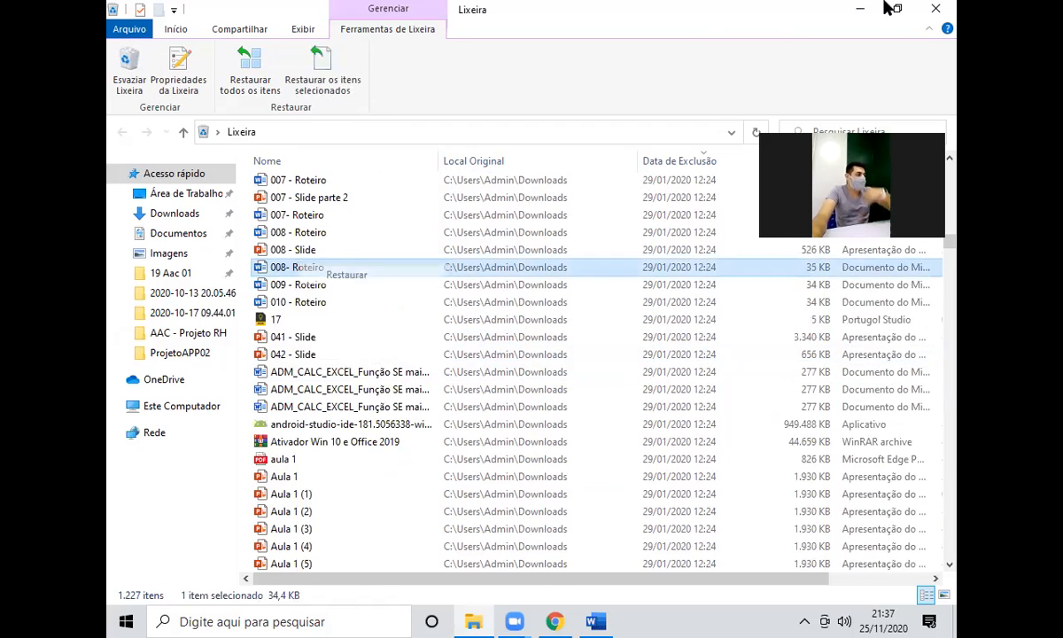
{"action": "left_click", "coordinate": [936, 8]}
{"action": "left_click", "coordinate": [438, 168]}
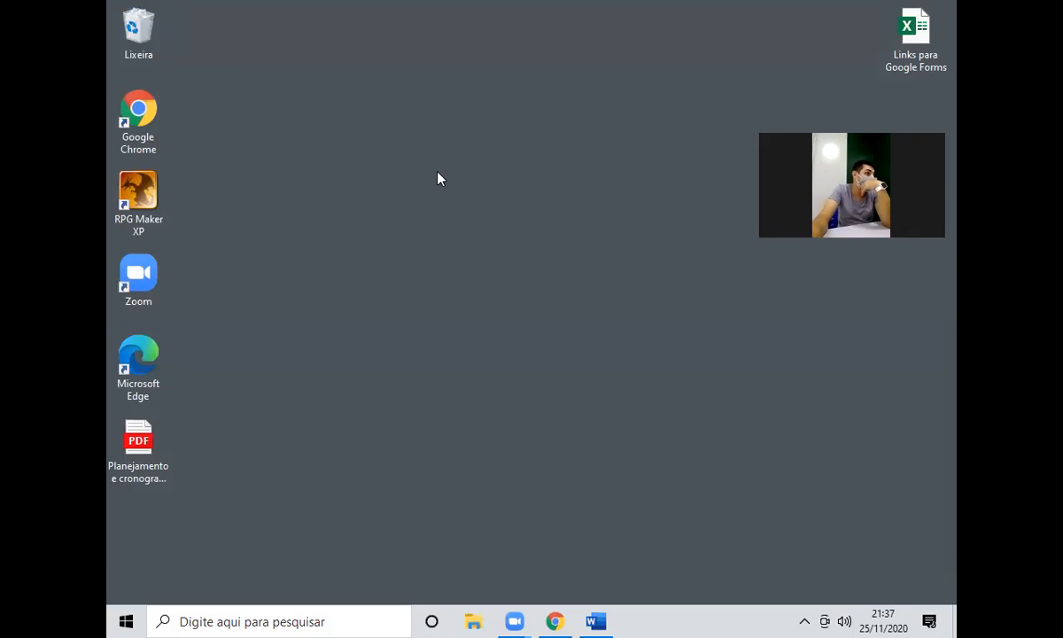
Reopen the Recycle Bin and inspect the deleted 006- Roteiro file without restoring it.
{"action": "double_click", "coordinate": [138, 28]}
{"action": "left_click", "coordinate": [341, 307]}
{"action": "scroll", "coordinate": [341, 310], "scroll_direction": "down", "scroll_amount": 20}
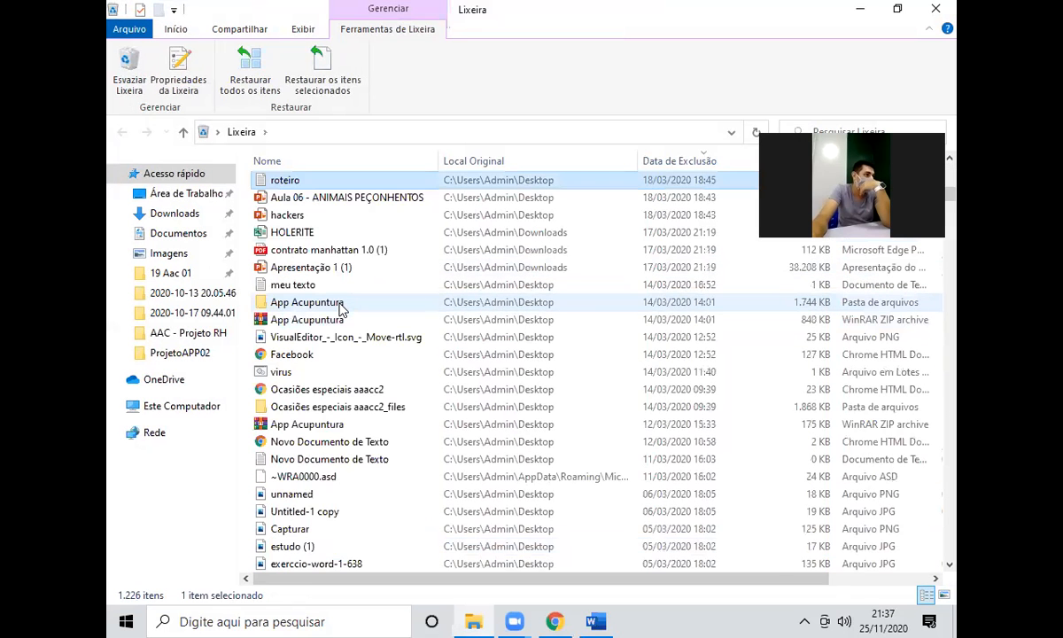
{"action": "scroll", "coordinate": [346, 324], "scroll_direction": "down", "scroll_amount": 5}
{"action": "scroll", "coordinate": [348, 335], "scroll_direction": "down", "scroll_amount": 20}
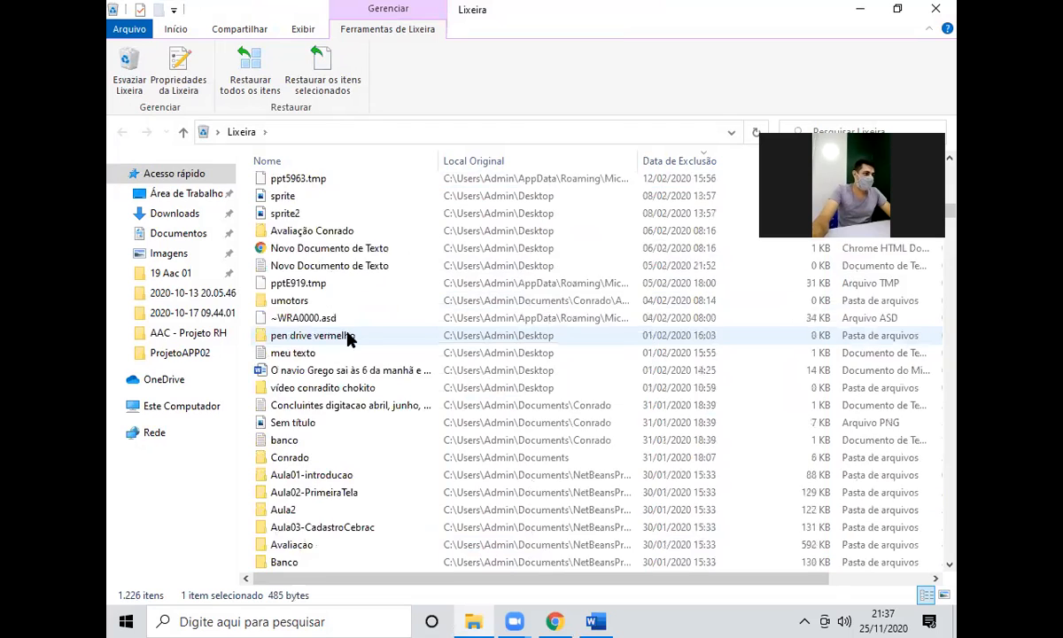
{"action": "scroll", "coordinate": [347, 336], "scroll_direction": "down", "scroll_amount": 20}
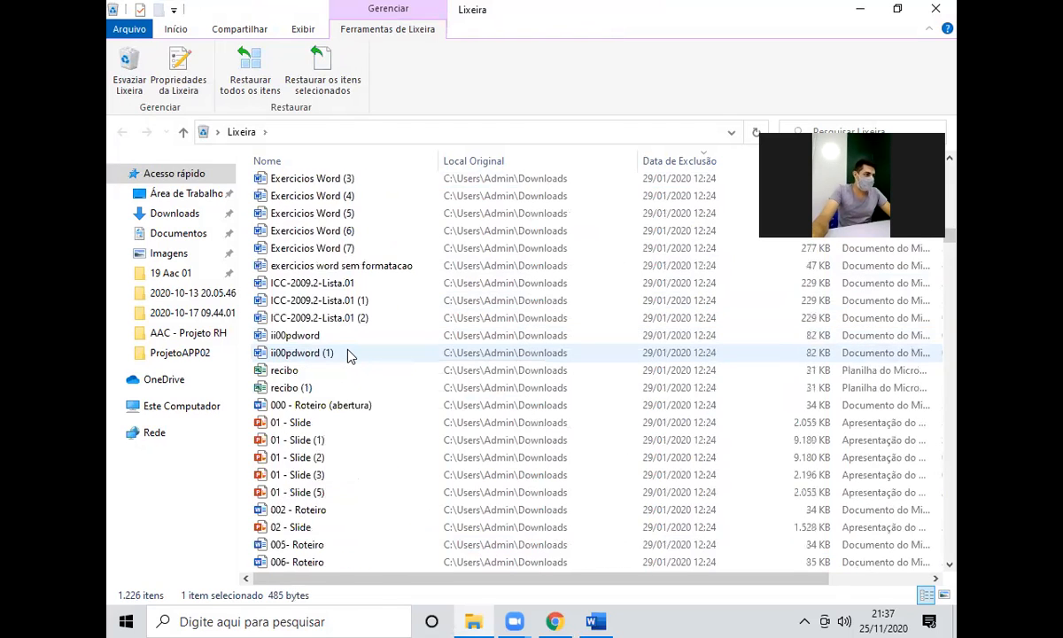
{"action": "scroll", "coordinate": [345, 355], "scroll_direction": "up", "scroll_amount": 5}
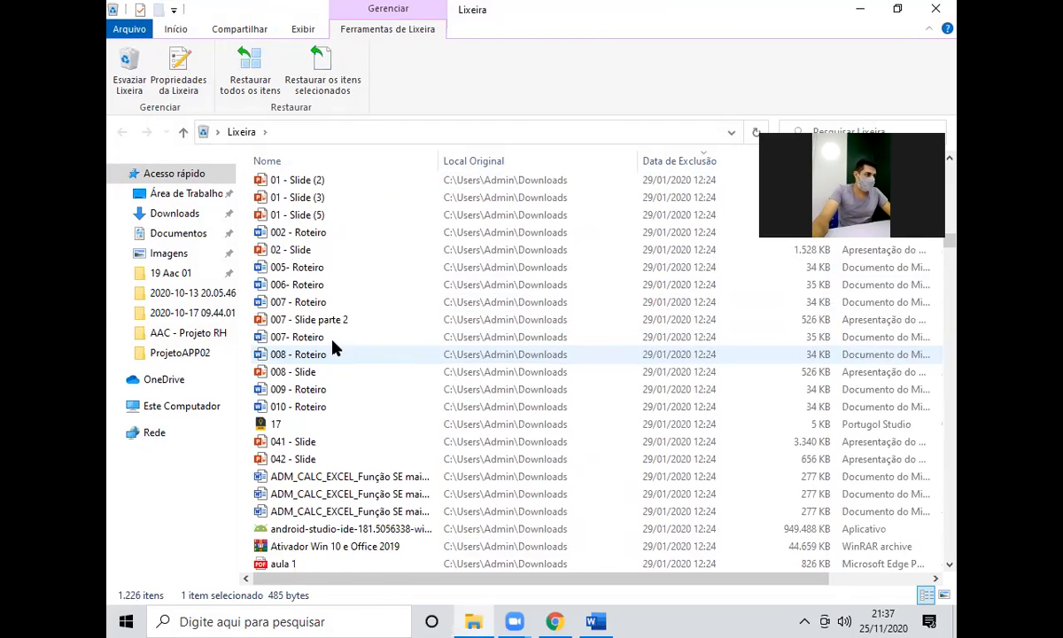
{"action": "right_click", "coordinate": [327, 284]}
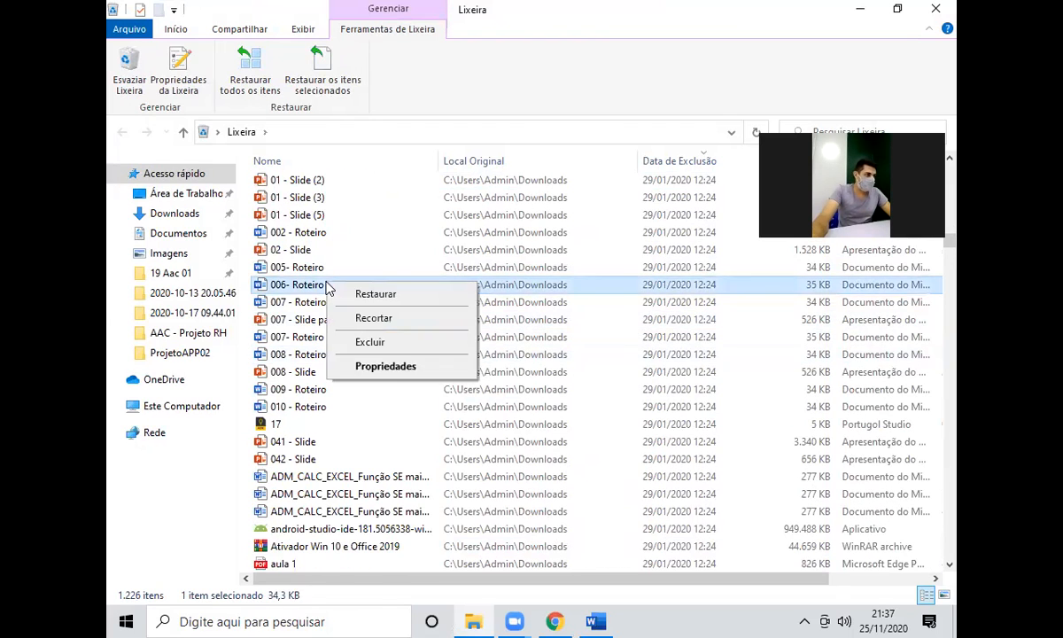
{"action": "left_click", "coordinate": [173, 235]}
Browse the Conrado subfolders GEW 02 18, APP 01 19 and Conradito Series, returning to Documentos.
{"action": "left_click", "coordinate": [172, 234]}
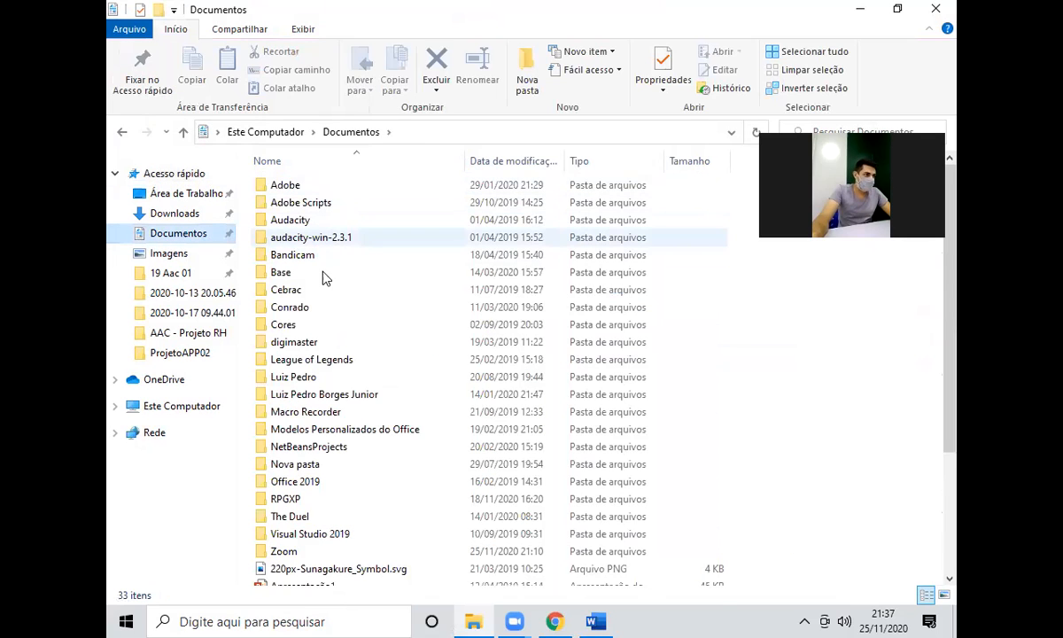
{"action": "left_click", "coordinate": [314, 316]}
{"action": "double_click", "coordinate": [315, 316]}
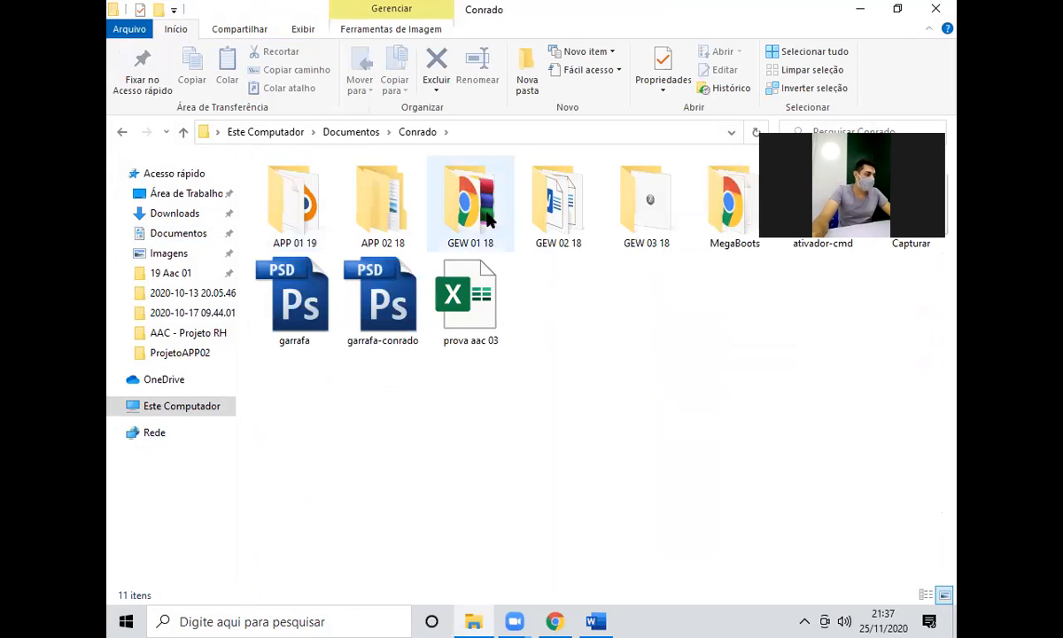
{"action": "double_click", "coordinate": [528, 208]}
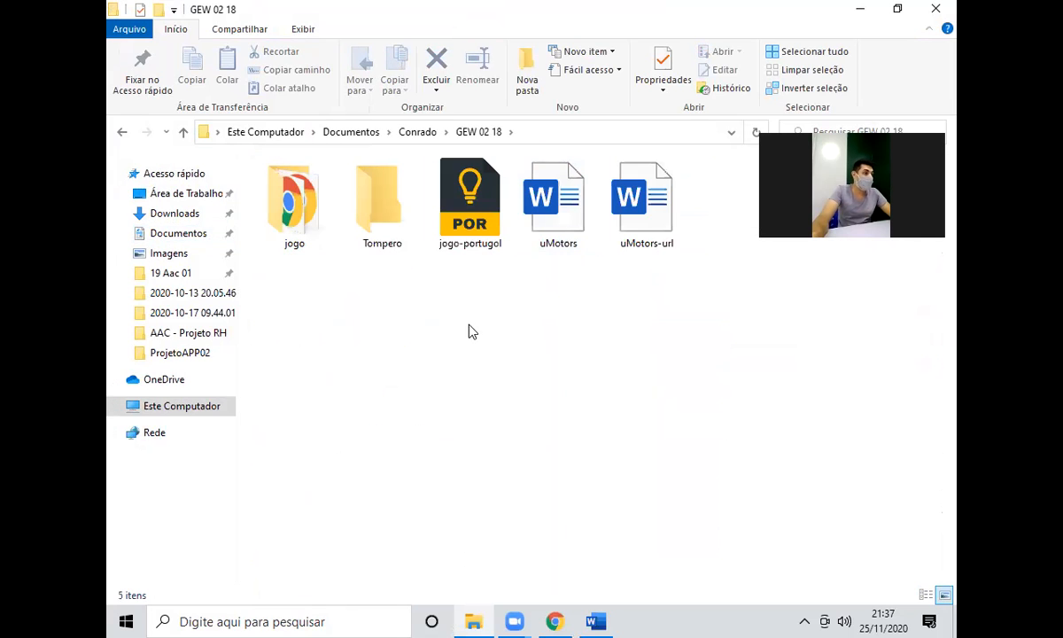
{"action": "key", "text": "BackSpace"}
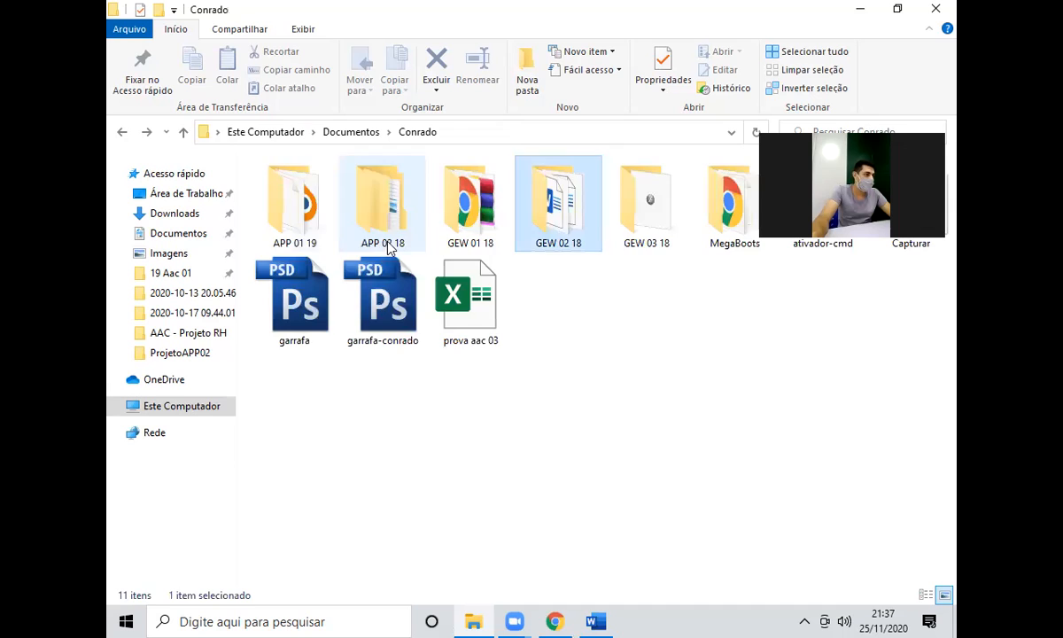
{"action": "double_click", "coordinate": [278, 214]}
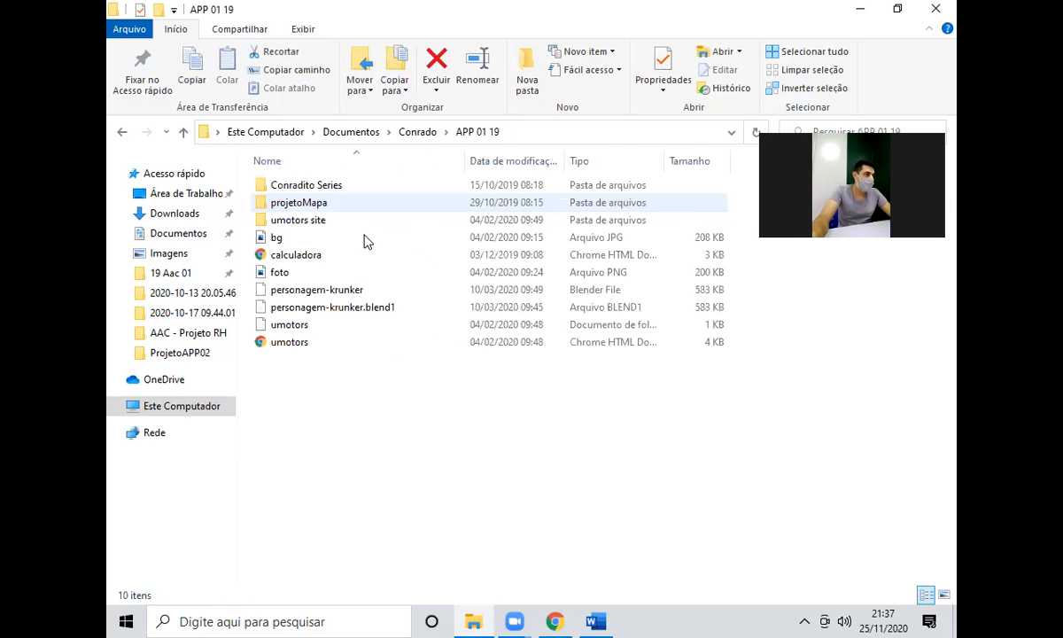
{"action": "double_click", "coordinate": [343, 187]}
{"action": "key", "text": "BackSpace"}
{"action": "key", "text": "BackSpace"}
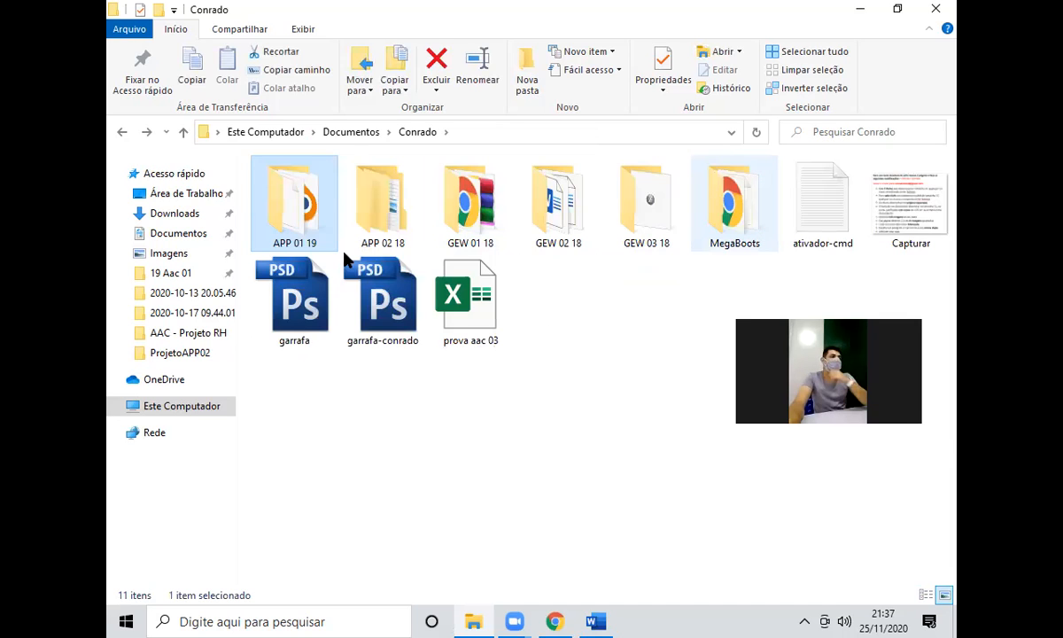
{"action": "key", "text": "BackSpace"}
Open Base > AAC Aprendiz > 001 - Segurança da informação 10-07-18.
{"action": "left_click", "coordinate": [297, 270]}
{"action": "double_click", "coordinate": [297, 268]}
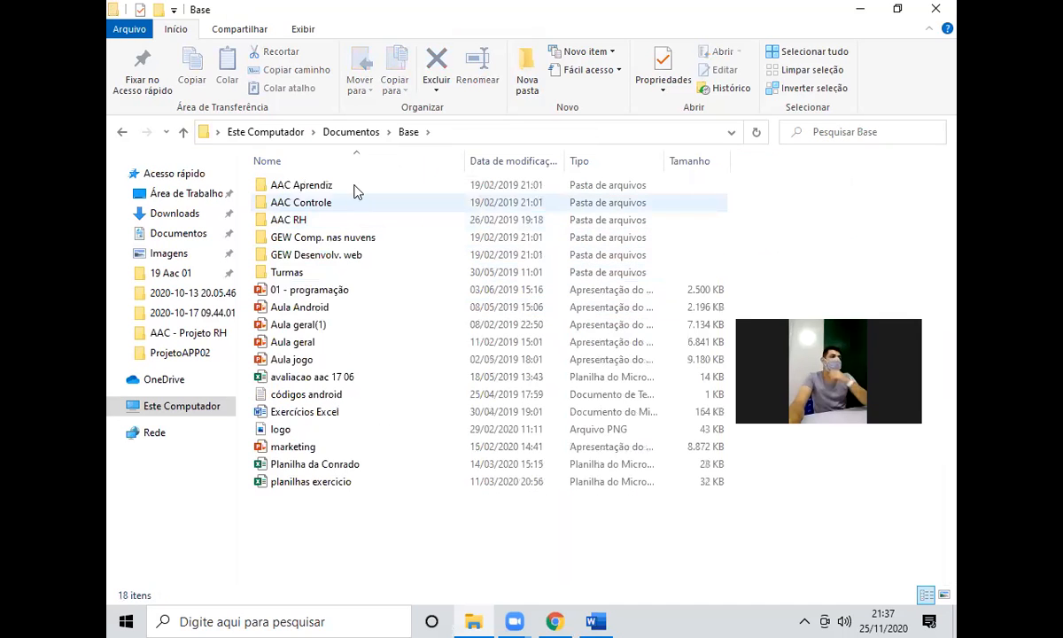
{"action": "double_click", "coordinate": [353, 187]}
{"action": "double_click", "coordinate": [343, 204]}
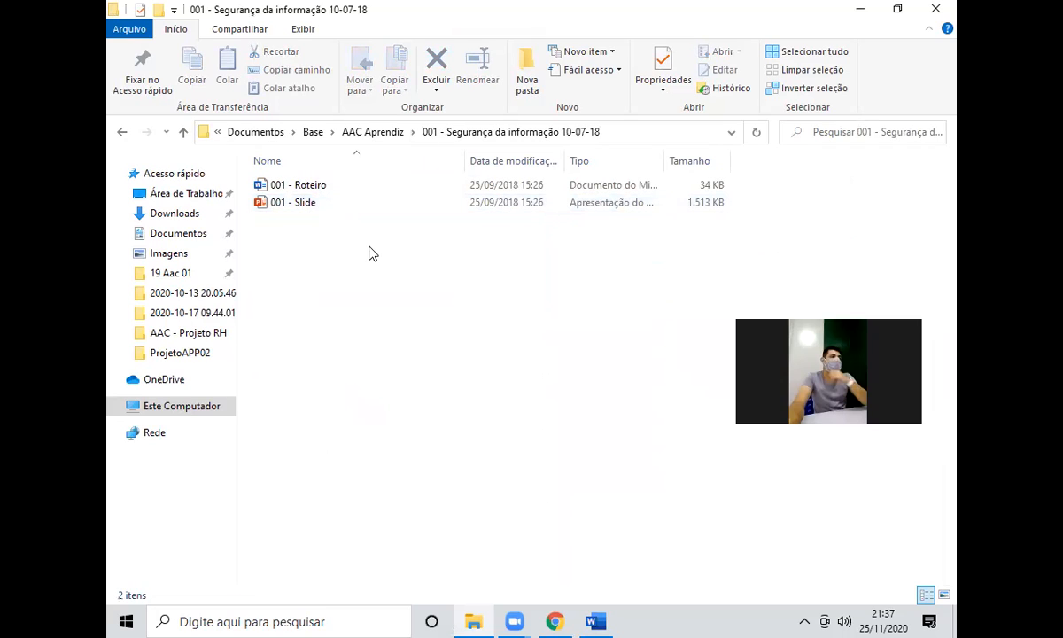
Open the 001 - Roteiro lesson plan and review it, highlighting the TURMA code 01/18 and date 28/03/2018.
{"action": "left_click", "coordinate": [426, 194]}
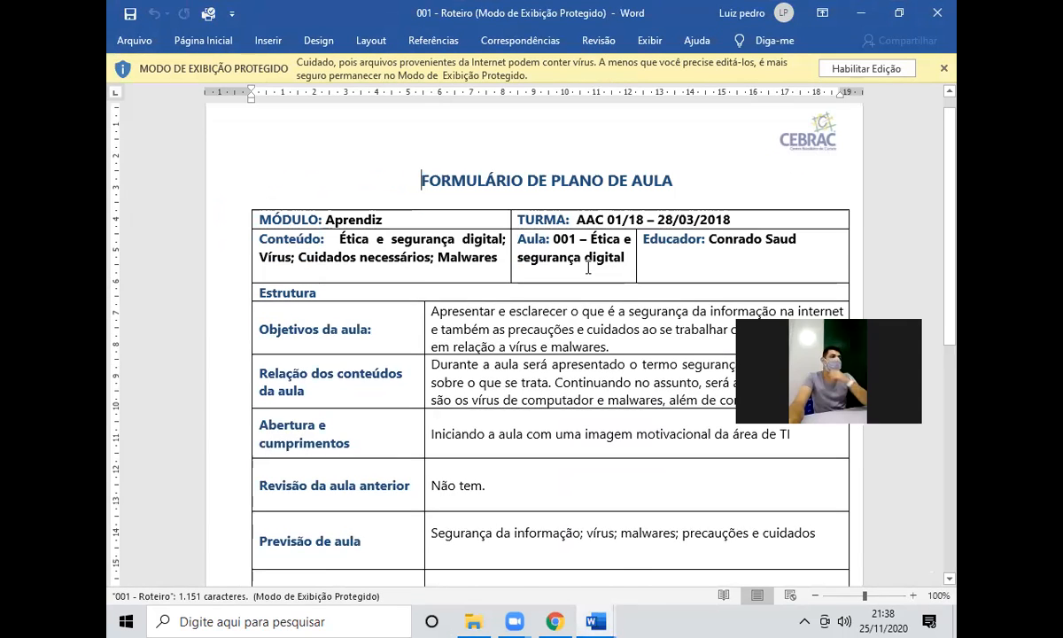
{"action": "scroll", "coordinate": [621, 269], "scroll_direction": "down", "scroll_amount": 1}
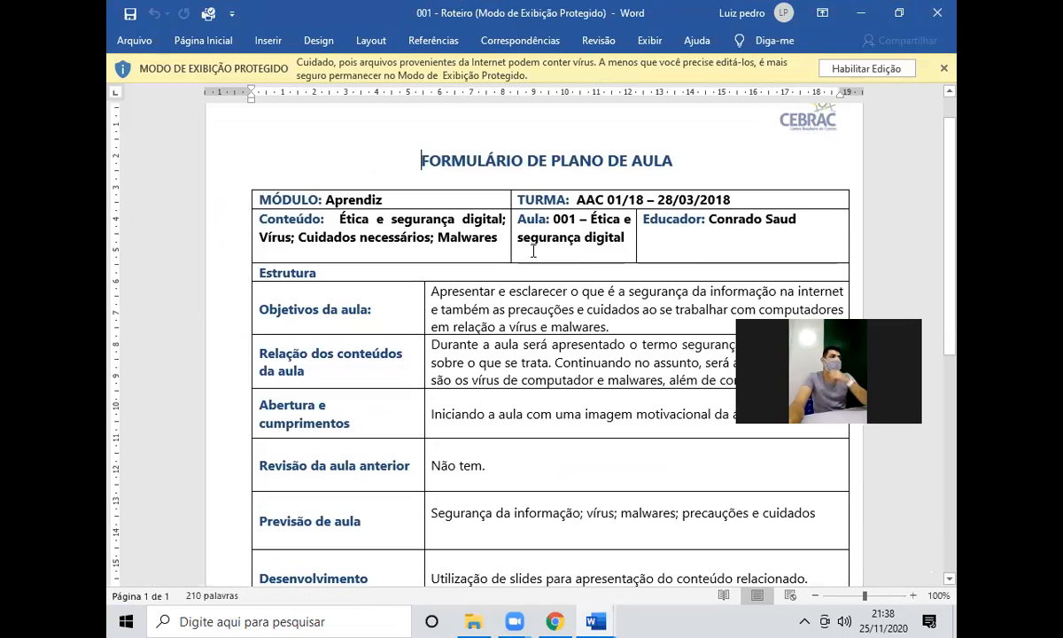
{"action": "left_click_drag", "start_coordinate": [660, 203], "coordinate": [643, 203]}
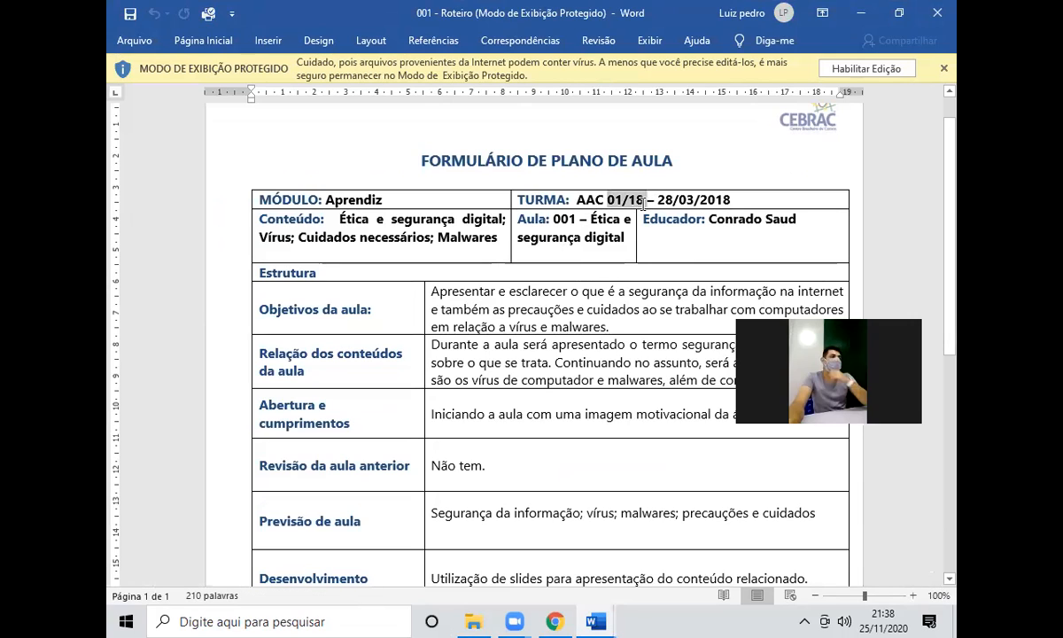
{"action": "left_click_drag", "start_coordinate": [734, 200], "coordinate": [657, 200]}
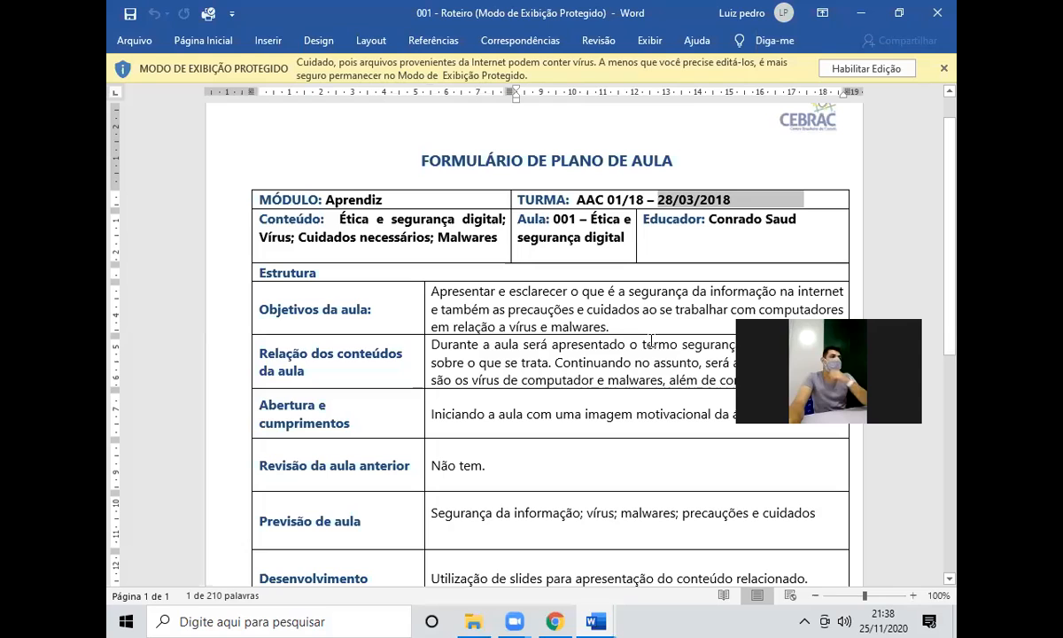
{"action": "left_click", "coordinate": [630, 364]}
{"action": "scroll", "coordinate": [609, 396], "scroll_direction": "down", "scroll_amount": 3}
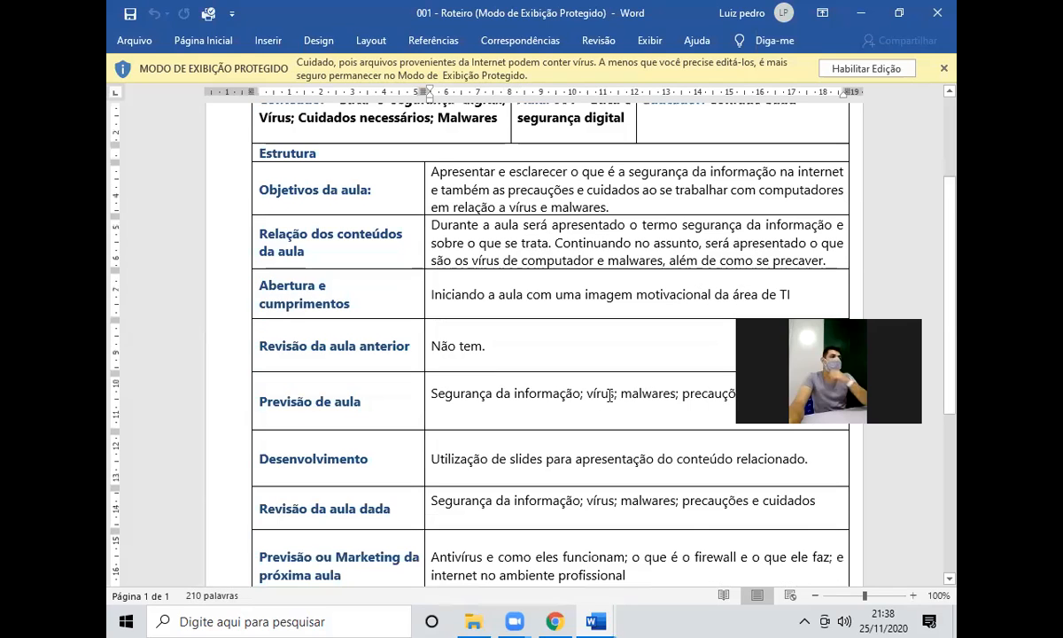
{"action": "scroll", "coordinate": [609, 396], "scroll_direction": "down", "scroll_amount": 6}
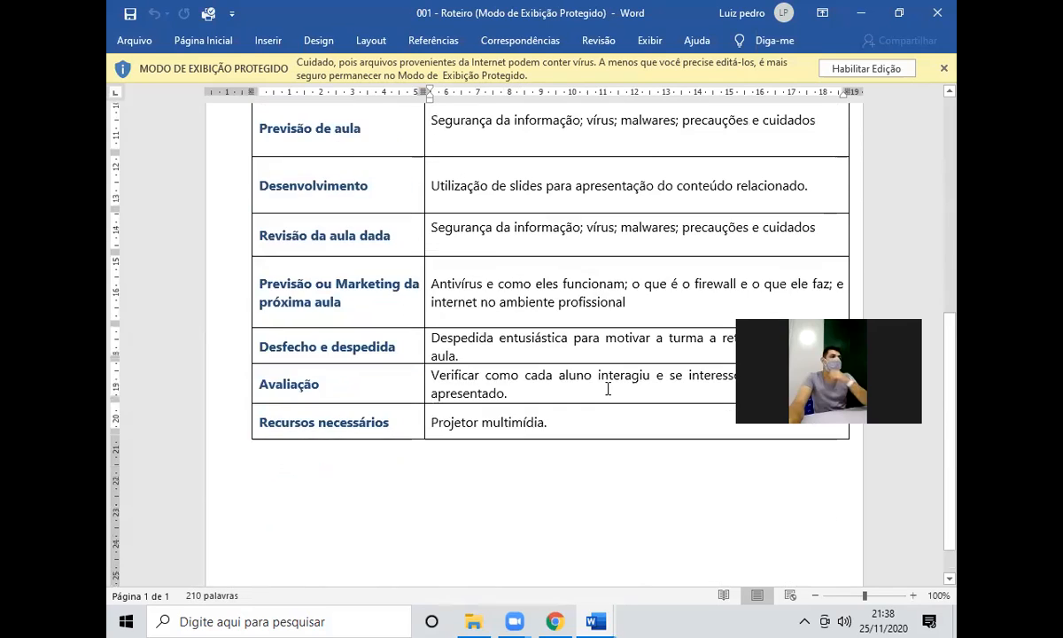
{"action": "scroll", "coordinate": [607, 387], "scroll_direction": "up", "scroll_amount": 9}
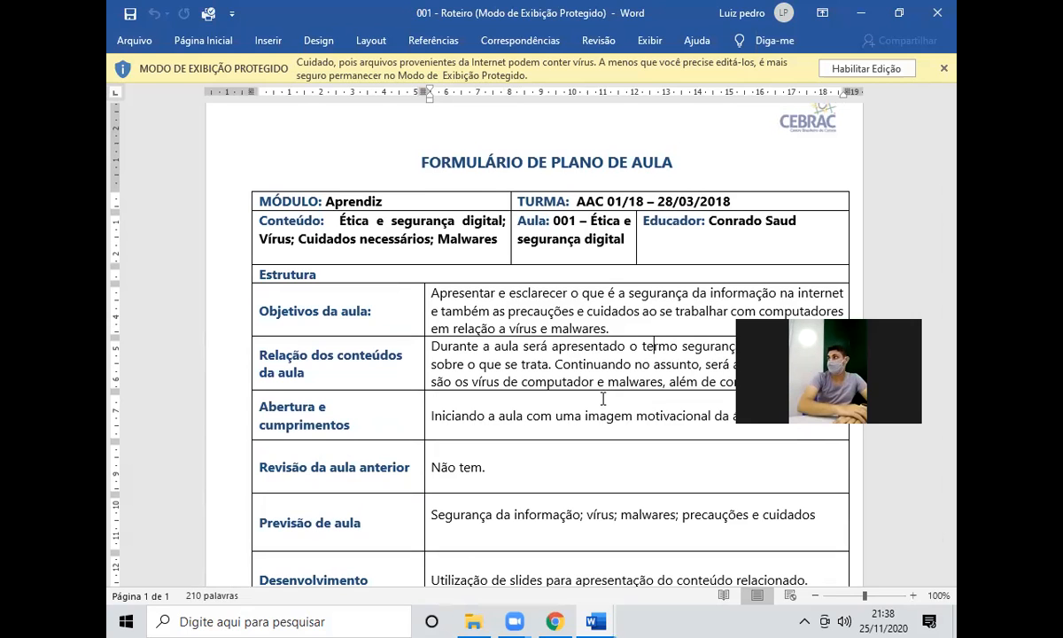
{"action": "scroll", "coordinate": [602, 400], "scroll_direction": "down", "scroll_amount": 5}
{"action": "scroll", "coordinate": [602, 400], "scroll_direction": "up", "scroll_amount": 4}
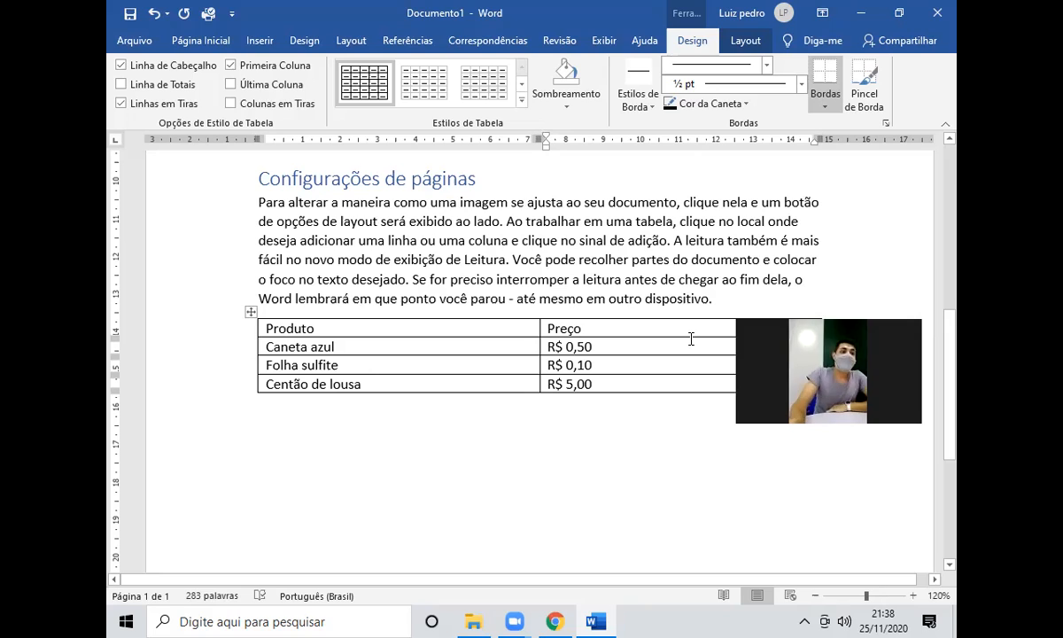
{"action": "scroll", "coordinate": [587, 401], "scroll_direction": "up", "scroll_amount": 1}
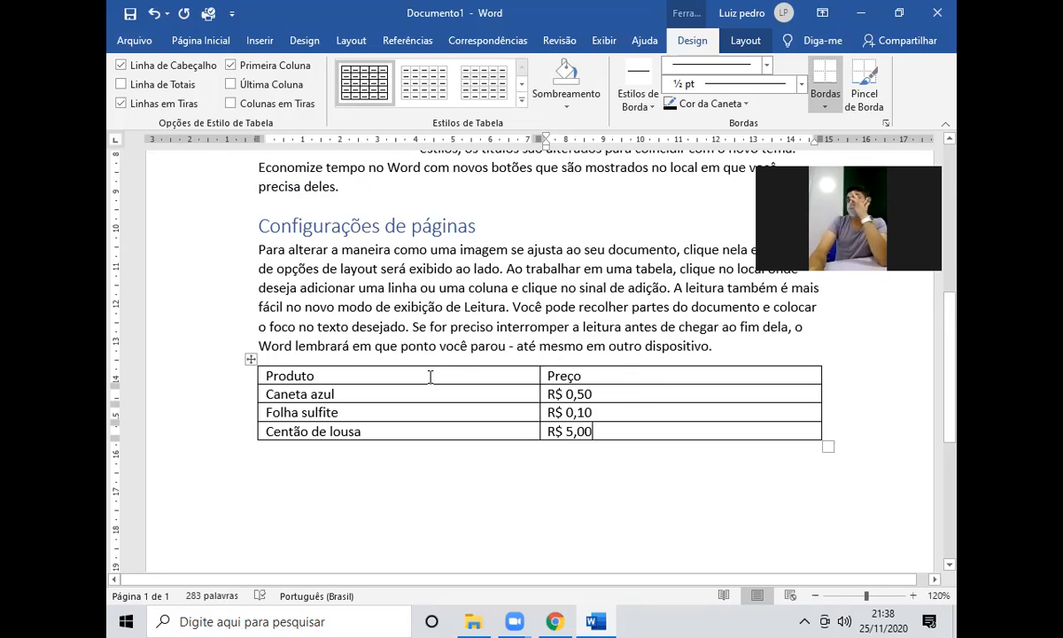
{"action": "left_click_drag", "start_coordinate": [315, 376], "coordinate": [295, 376]}
{"action": "left_click", "coordinate": [194, 41]}
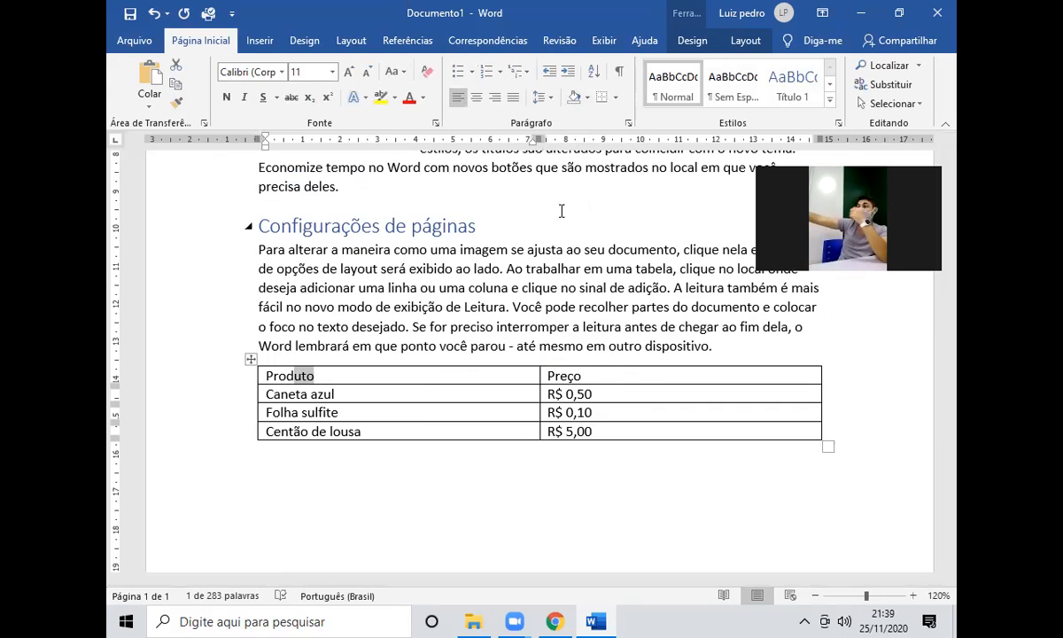
{"action": "left_click", "coordinate": [448, 365]}
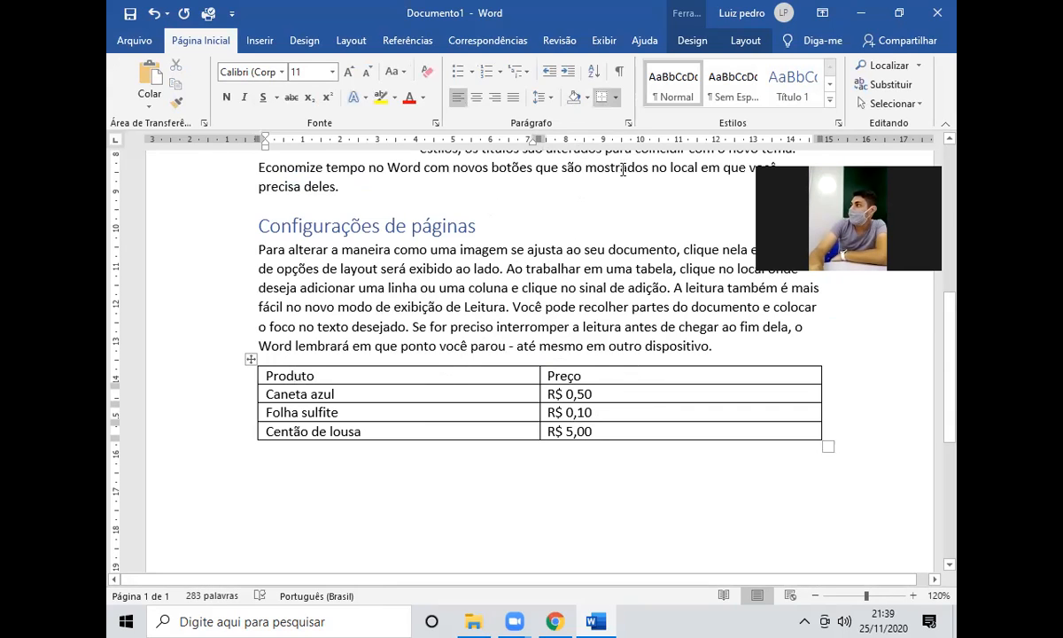
{"action": "left_click", "coordinate": [745, 45]}
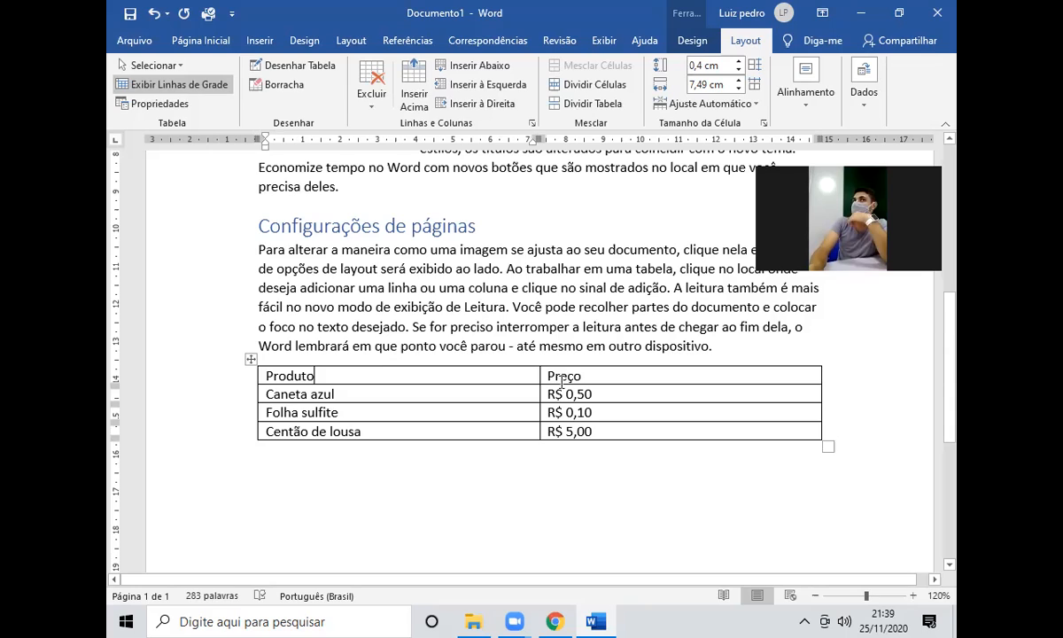
{"action": "left_click", "coordinate": [692, 42]}
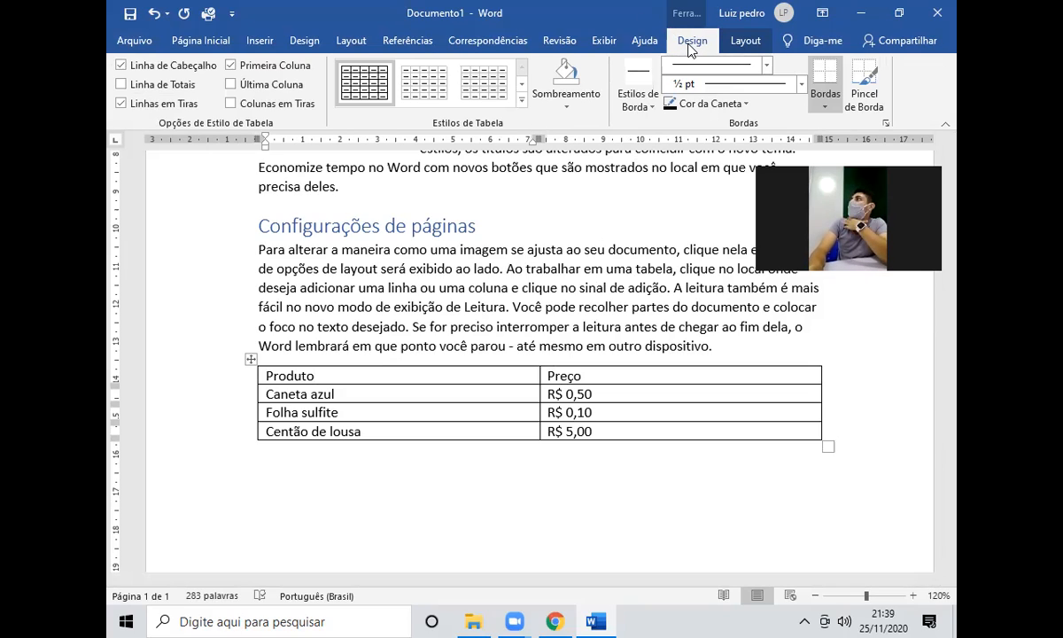
Try a blue grid, a green list and a blue list style on the price table.
{"action": "left_click", "coordinate": [524, 103]}
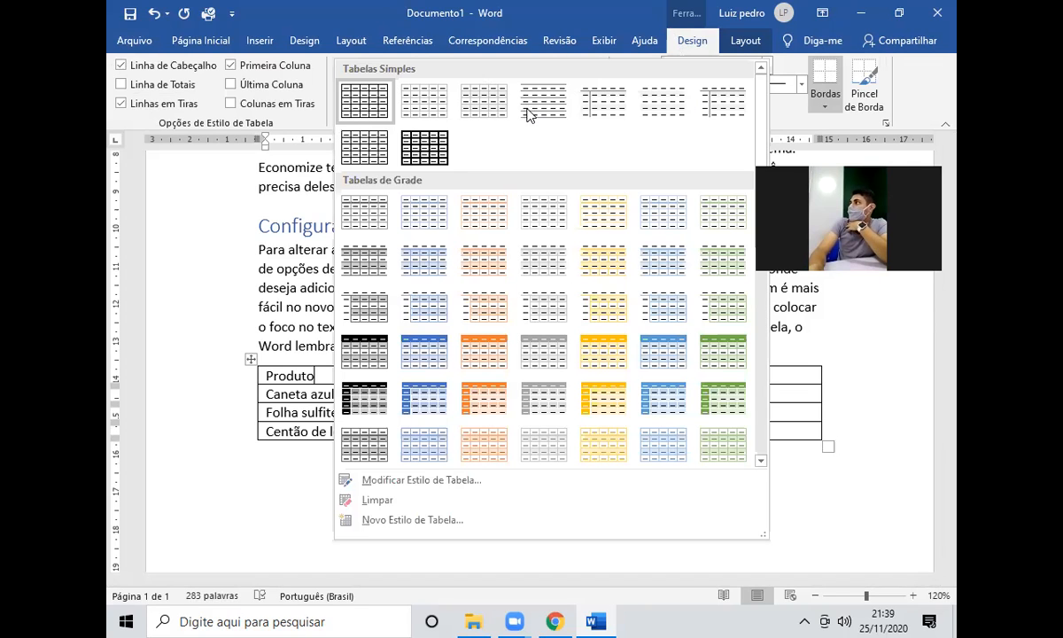
{"action": "scroll", "coordinate": [603, 233], "scroll_direction": "down", "scroll_amount": 3}
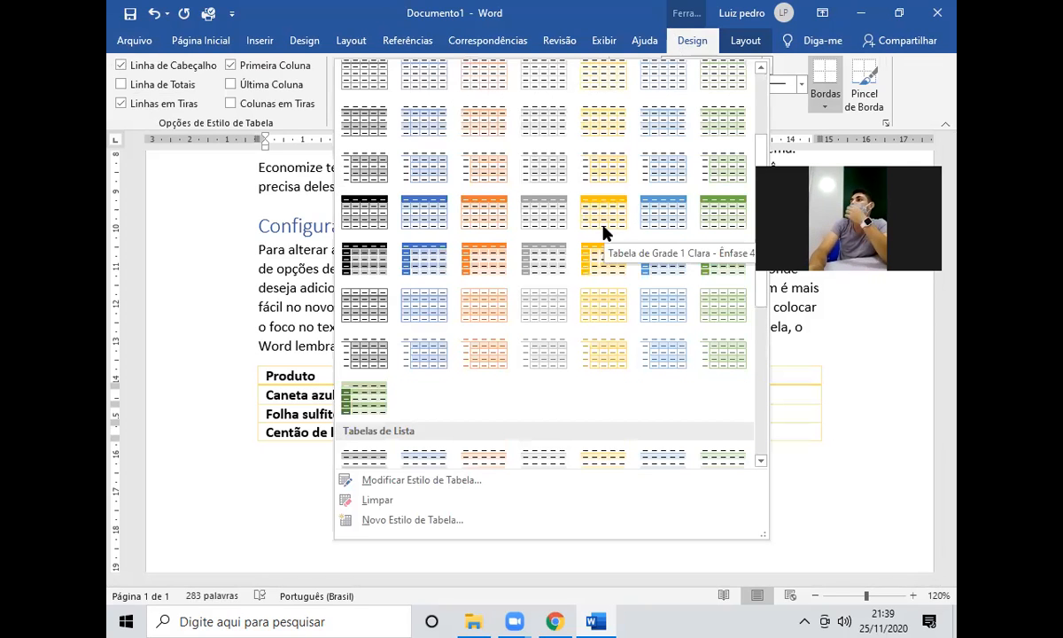
{"action": "scroll", "coordinate": [603, 227], "scroll_direction": "down", "scroll_amount": 3}
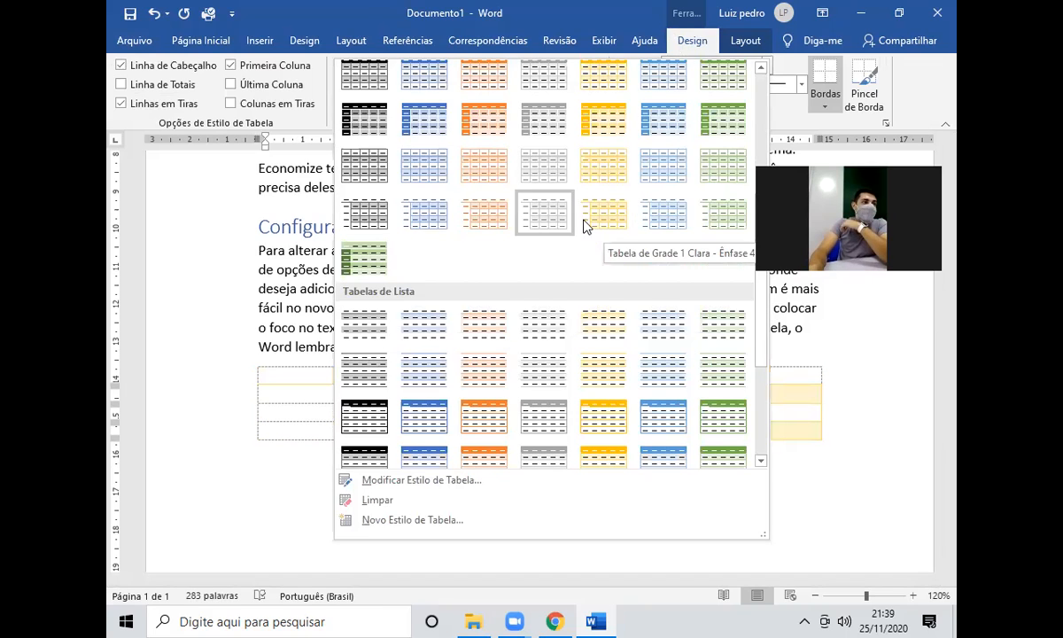
{"action": "scroll", "coordinate": [591, 226], "scroll_direction": "up", "scroll_amount": 3}
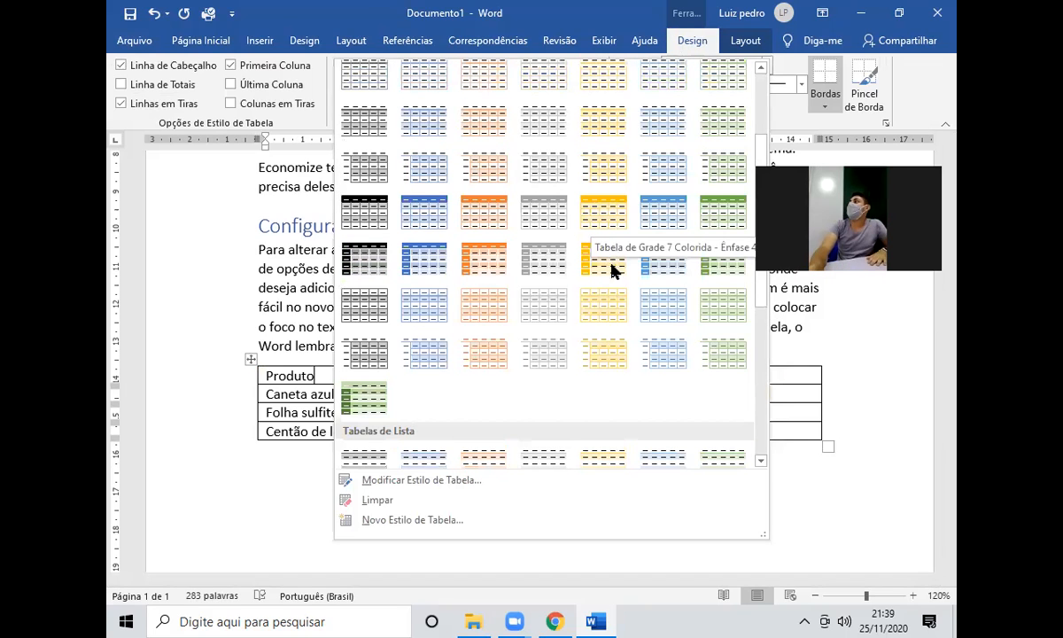
{"action": "left_click", "coordinate": [649, 258]}
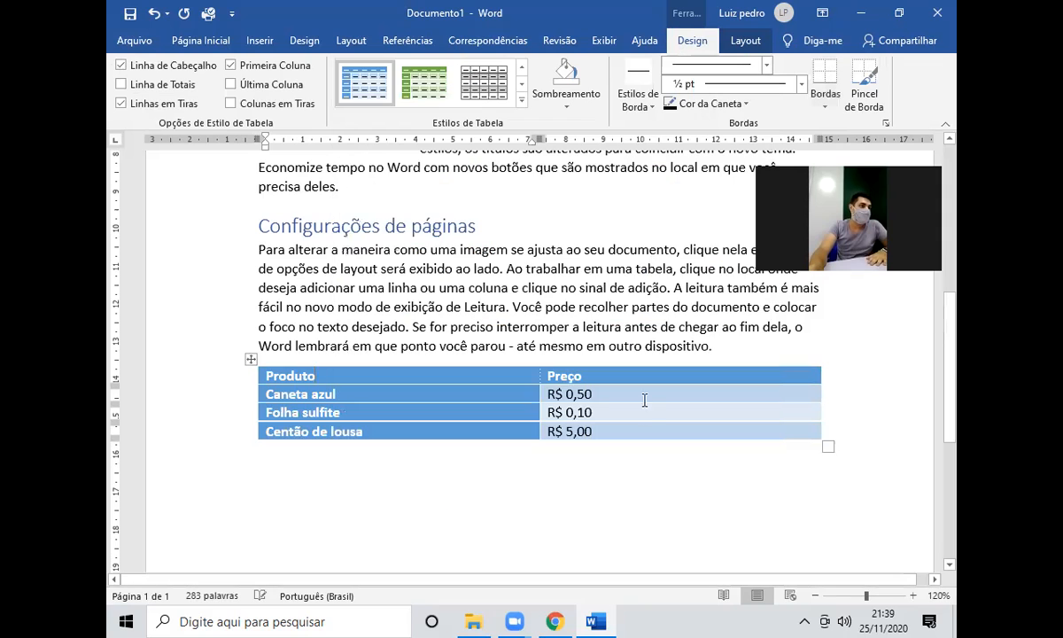
{"action": "left_click", "coordinate": [522, 100]}
{"action": "scroll", "coordinate": [472, 319], "scroll_direction": "down", "scroll_amount": 3}
{"action": "left_click", "coordinate": [350, 389]}
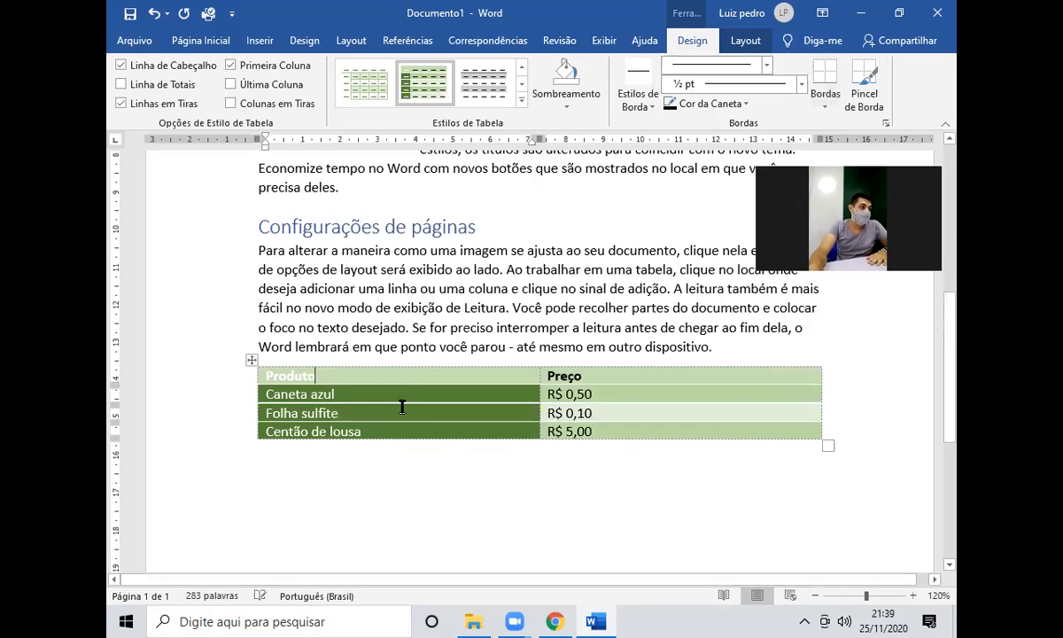
{"action": "left_click", "coordinate": [521, 100]}
{"action": "scroll", "coordinate": [414, 329], "scroll_direction": "down", "scroll_amount": 3}
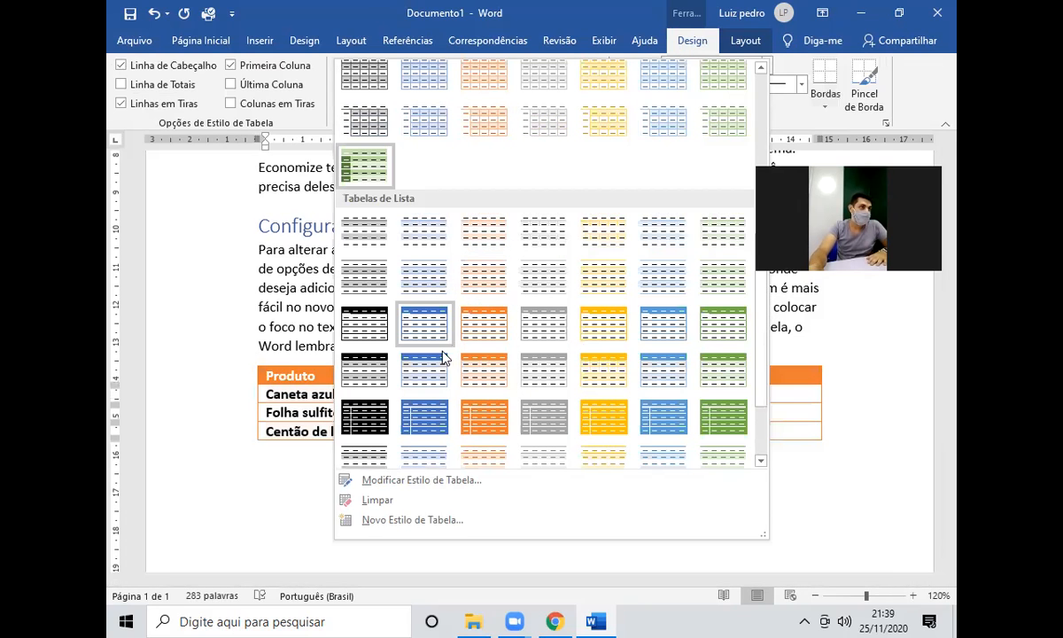
{"action": "left_click", "coordinate": [422, 379]}
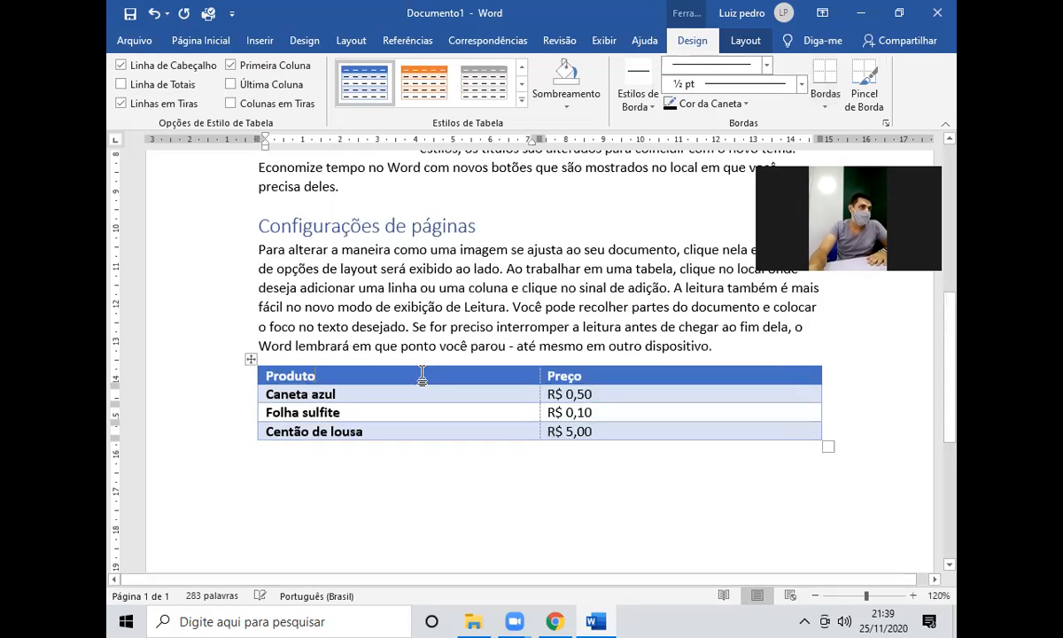
Try the yellow dark and orange list styles, then settle on the bold orange banded style.
{"action": "left_click", "coordinate": [521, 100]}
{"action": "scroll", "coordinate": [496, 235], "scroll_direction": "down", "scroll_amount": 3}
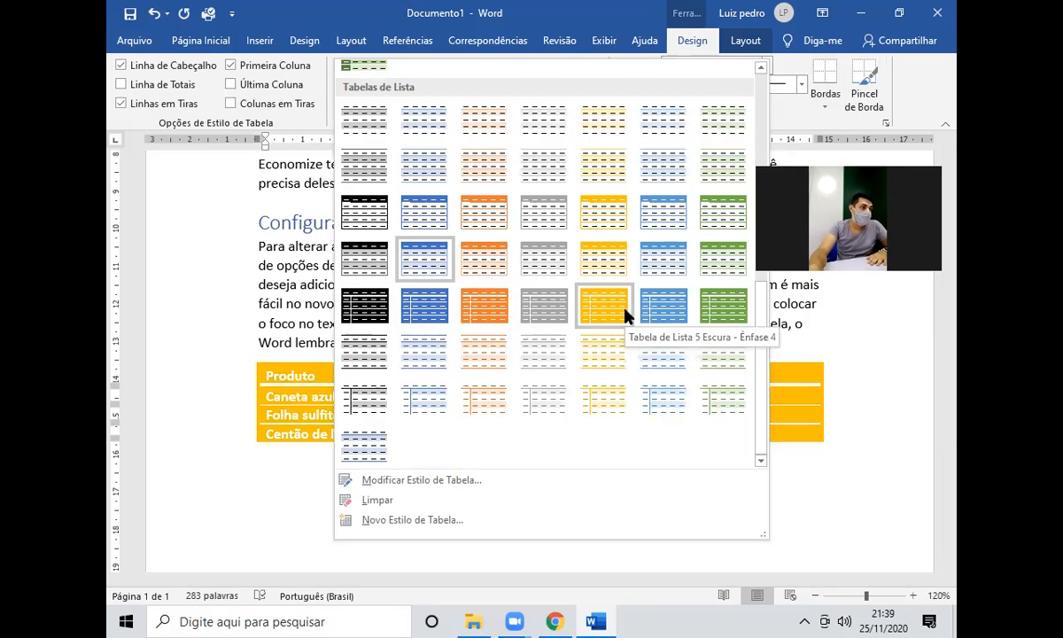
{"action": "left_click", "coordinate": [585, 289]}
{"action": "left_click", "coordinate": [521, 100]}
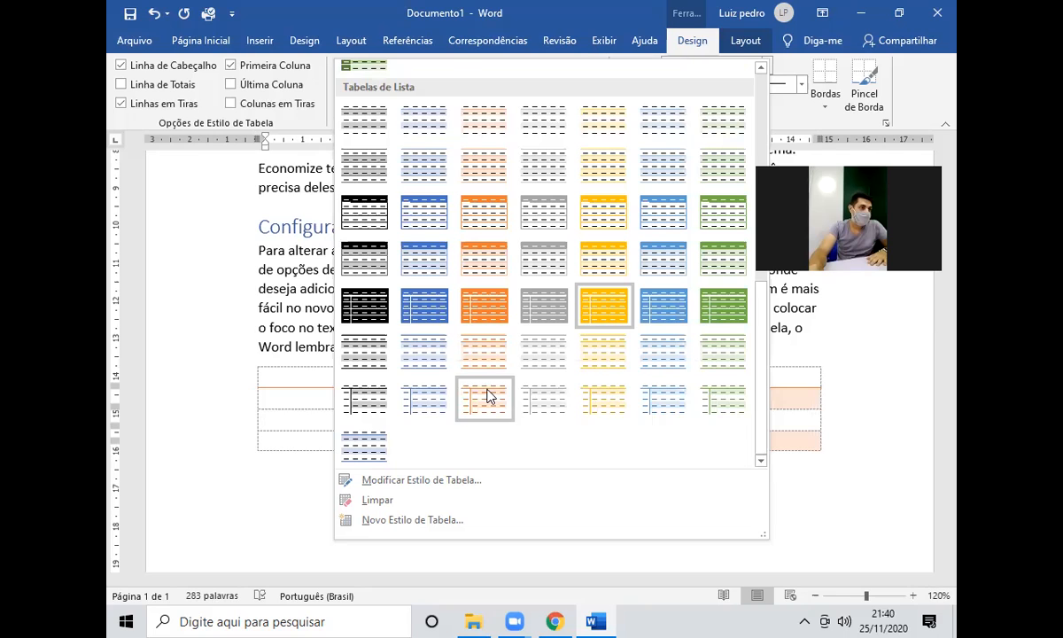
{"action": "left_click", "coordinate": [490, 403]}
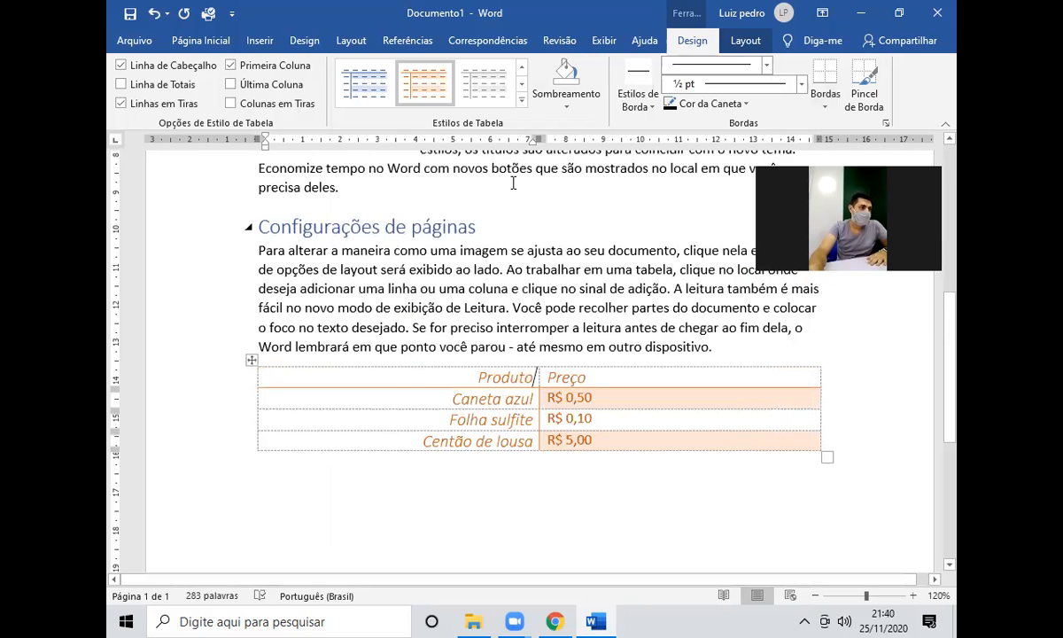
{"action": "left_click", "coordinate": [521, 100]}
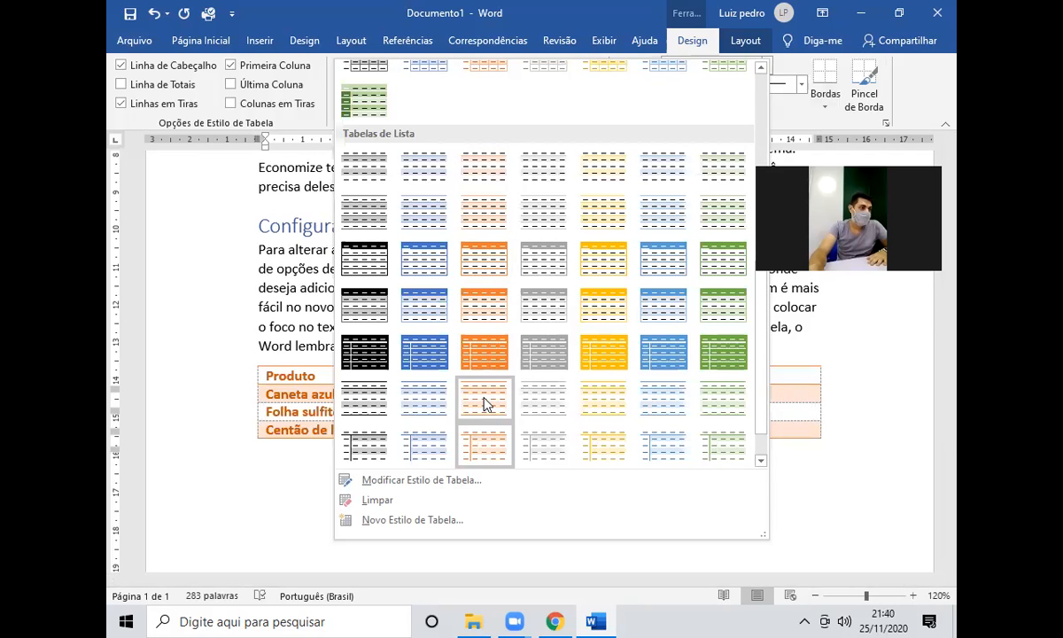
{"action": "left_click", "coordinate": [487, 404]}
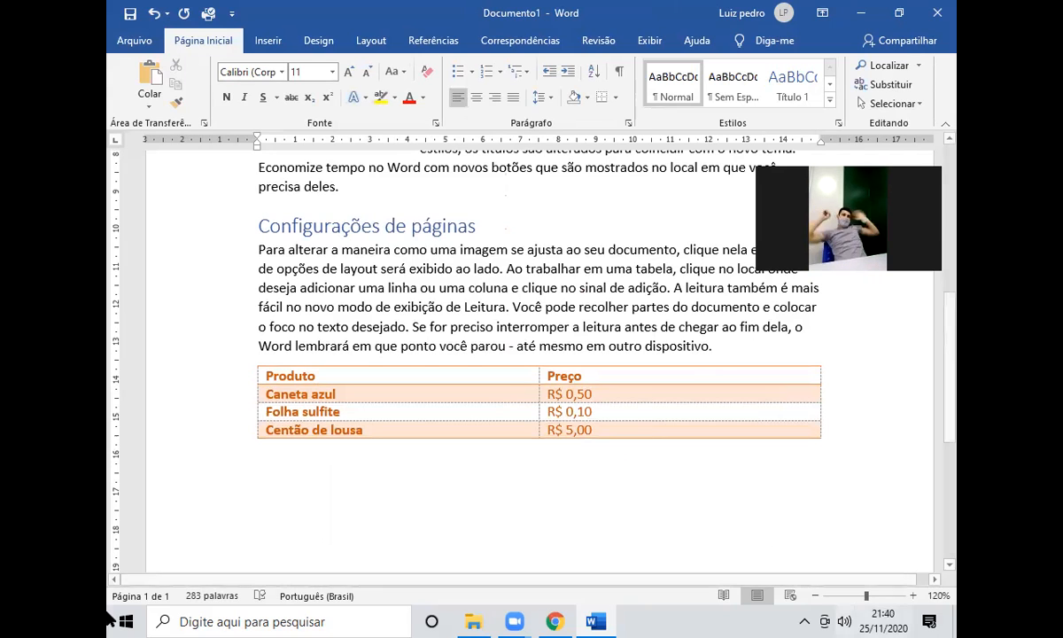
Apply a blue banded list style to the Produto/Preço table.
{"action": "left_click", "coordinate": [623, 374]}
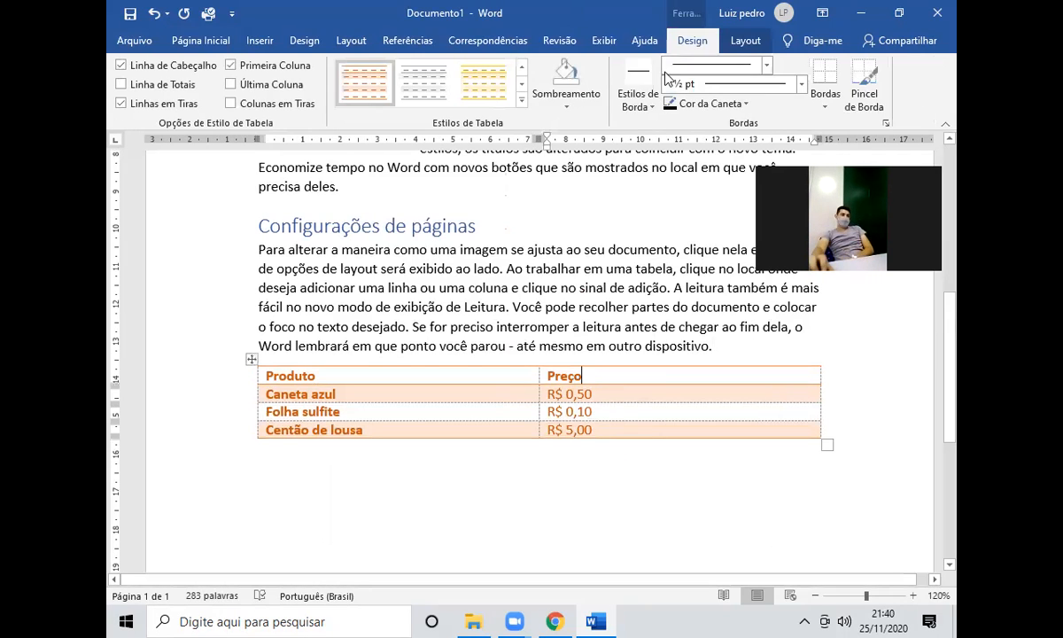
{"action": "left_click", "coordinate": [501, 92]}
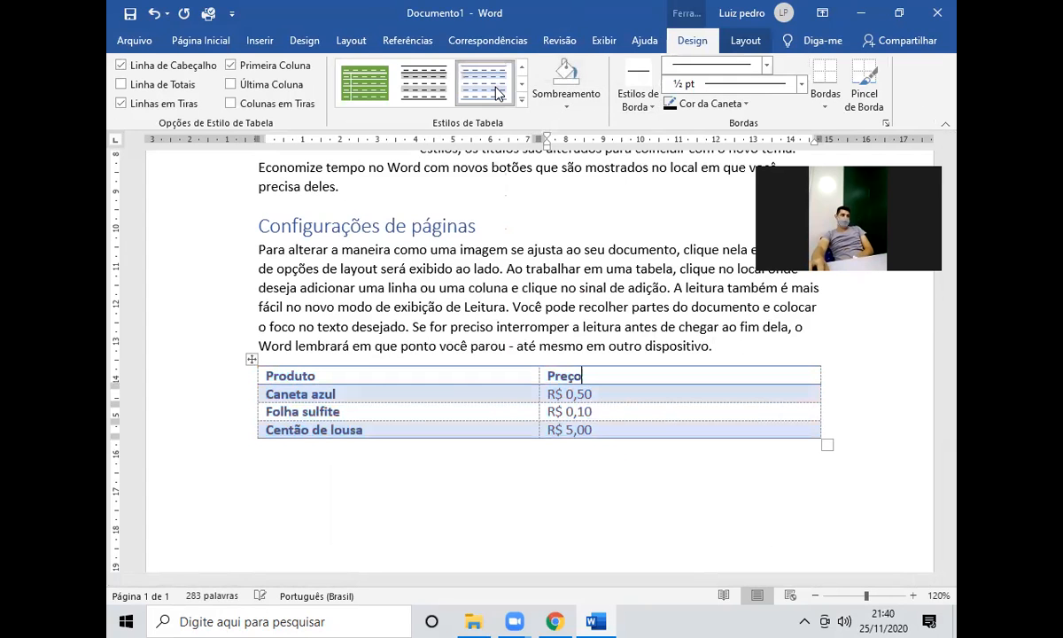
{"action": "left_click", "coordinate": [454, 310]}
{"action": "scroll", "coordinate": [455, 310], "scroll_direction": "up", "scroll_amount": 2}
{"action": "scroll", "coordinate": [454, 310], "scroll_direction": "up", "scroll_amount": 2}
{"action": "scroll", "coordinate": [454, 310], "scroll_direction": "down", "scroll_amount": 4}
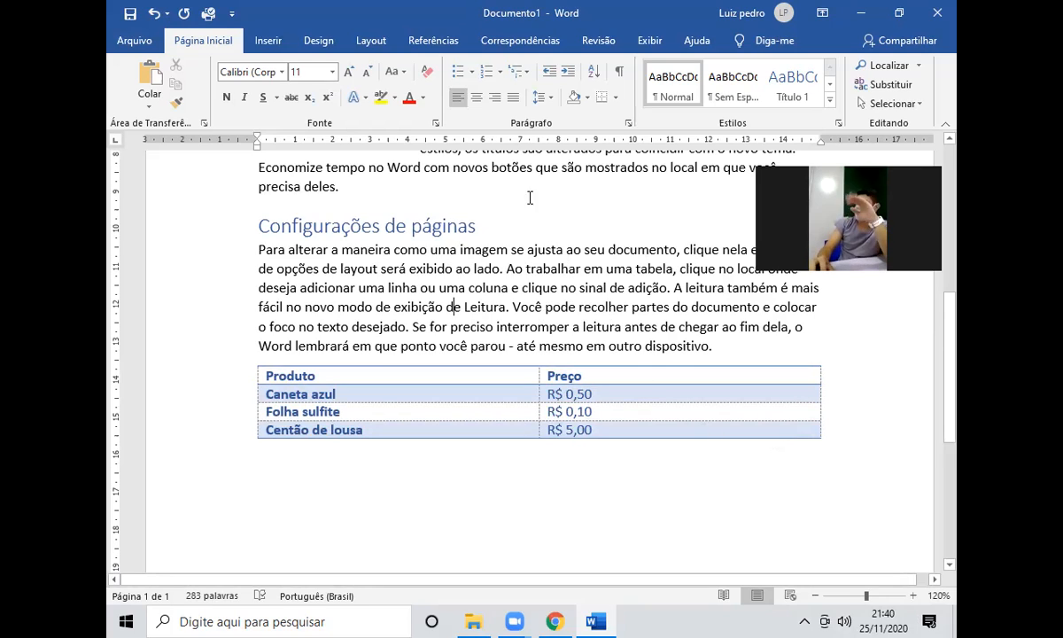
{"action": "left_click", "coordinate": [131, 38]}
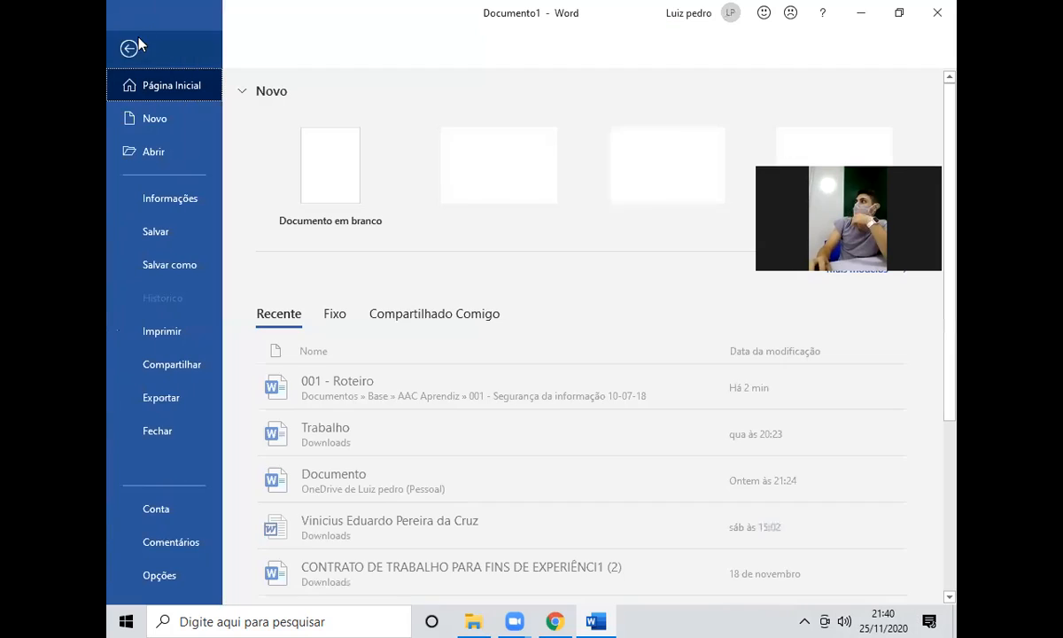
Start a new blank document headed 'Atividades' in Título 1 style.
{"action": "left_click", "coordinate": [319, 155]}
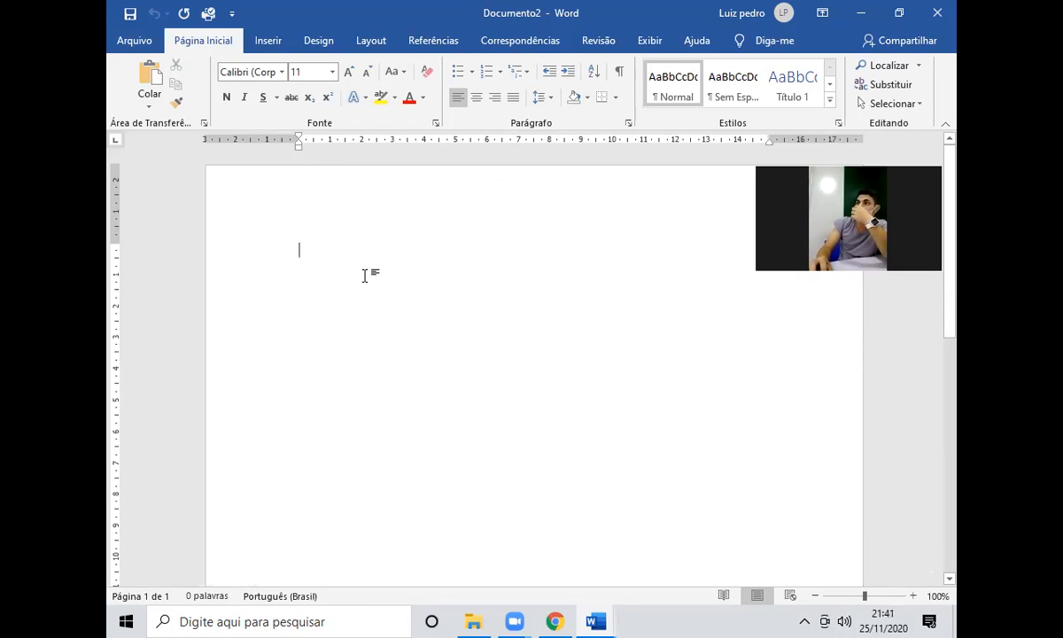
{"action": "scroll", "coordinate": [388, 276], "scroll_direction": "up", "scroll_amount": 8}
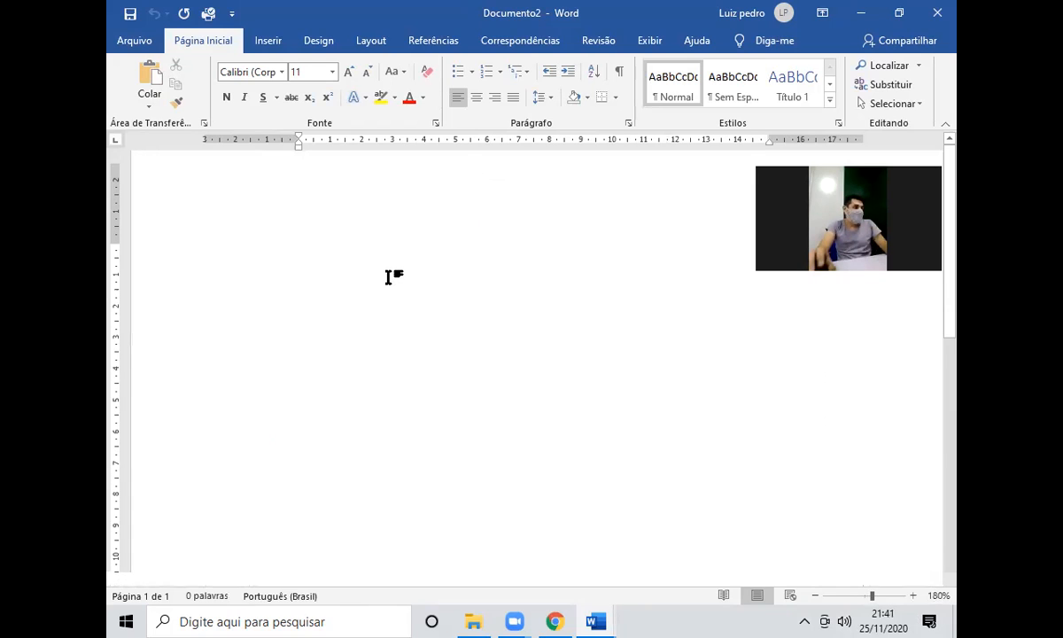
{"action": "type", "text": "Atividades"}
{"action": "double_click", "coordinate": [389, 276]}
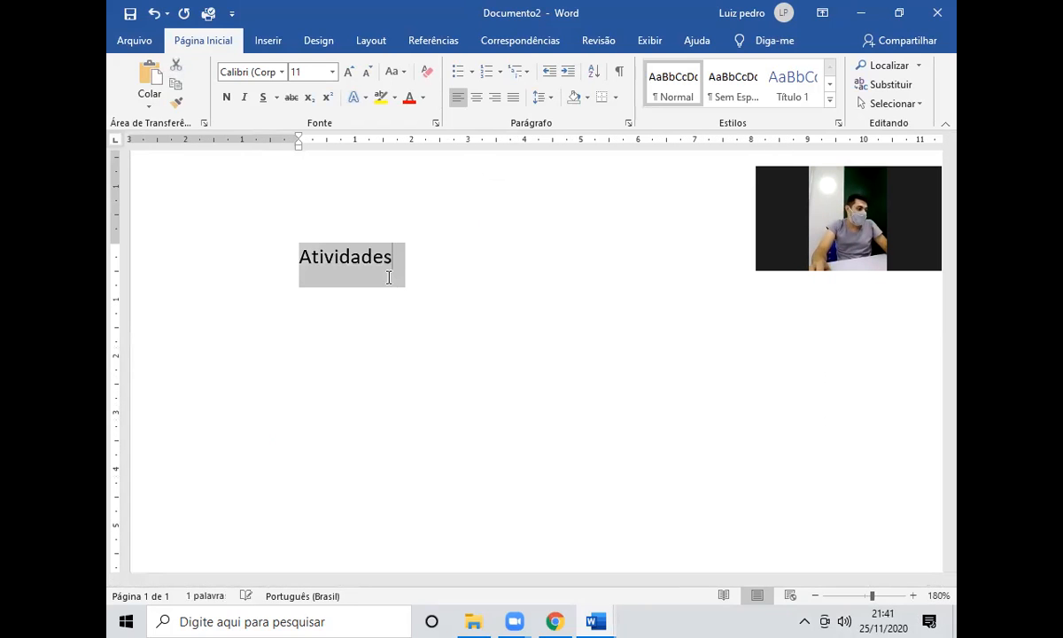
{"action": "left_click", "coordinate": [792, 84]}
{"action": "left_click", "coordinate": [451, 304]}
{"action": "key", "text": "Return"}
Add bullets 'Gere um texto aleatório =rand(x,x)' and the titles item with tamanho 16, cor vermelha, centralizado.
{"action": "scroll", "coordinate": [483, 180], "scroll_direction": "down", "scroll_amount": 1}
{"action": "left_click", "coordinate": [459, 73]}
{"action": "type", "text": "Gere um t"}
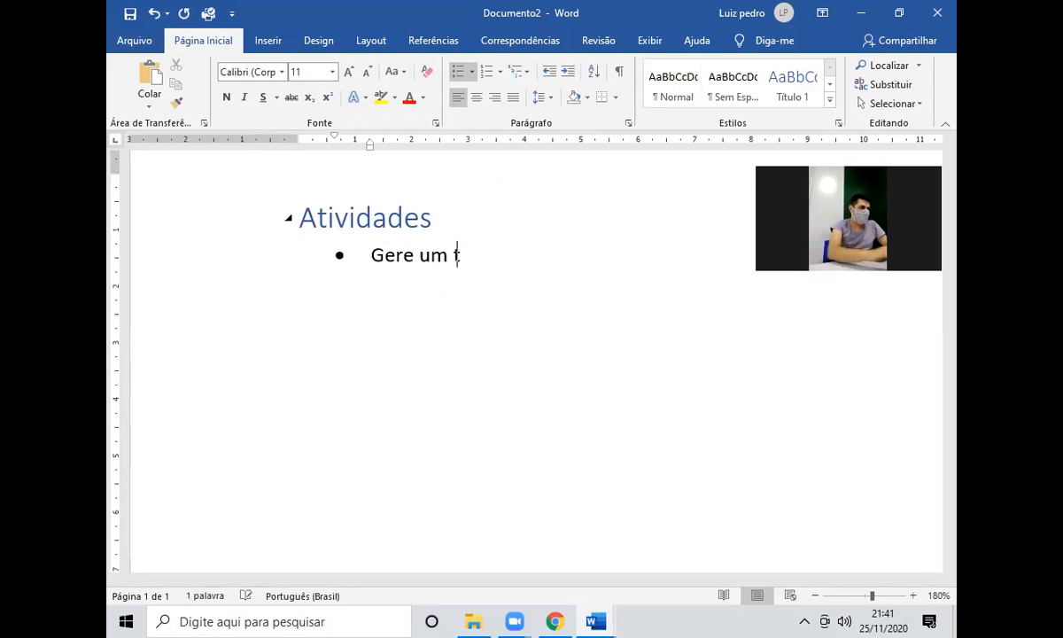
{"action": "type", "text": "exto aleatório  =rand(x,x)"}
{"action": "key", "text": "Return"}
{"action": "type", "text": "Adicione dois"}
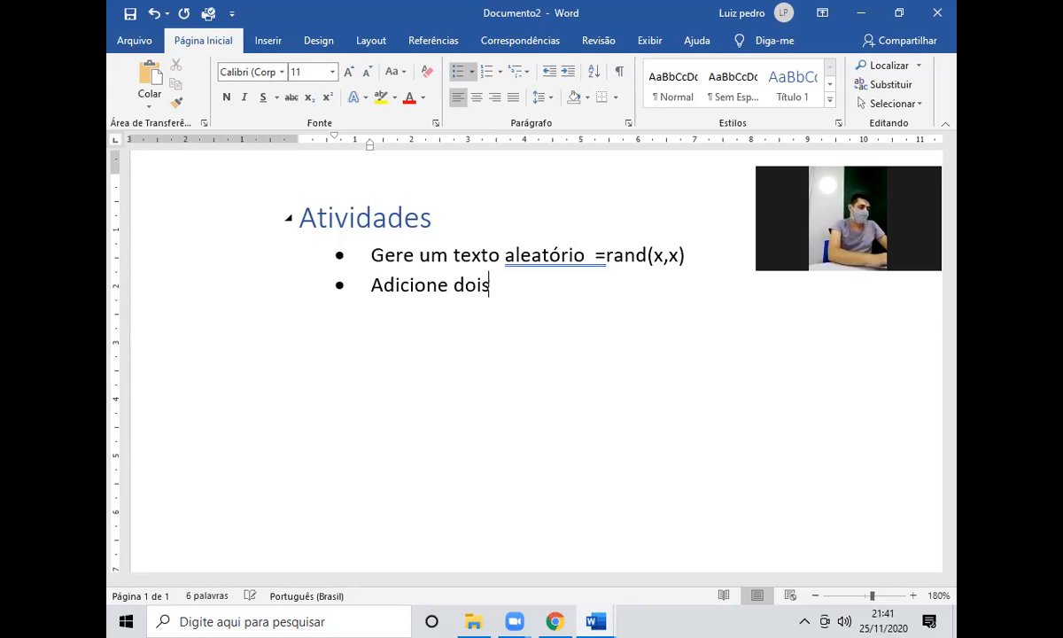
{"action": "type", "text": " títulos Forma"}
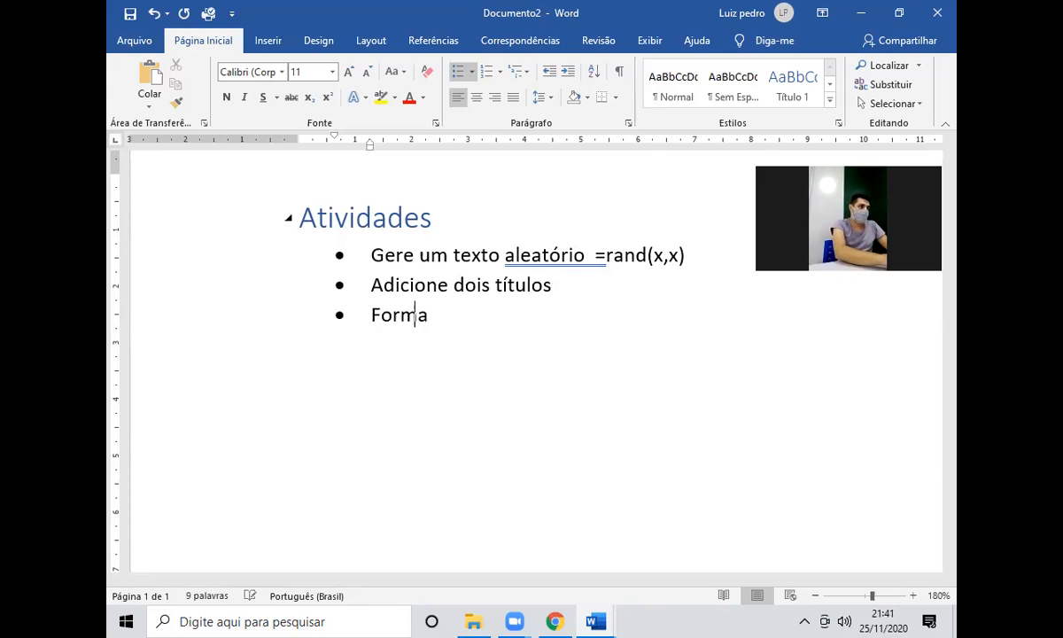
{"action": "type", "text": "te os títulos par"}
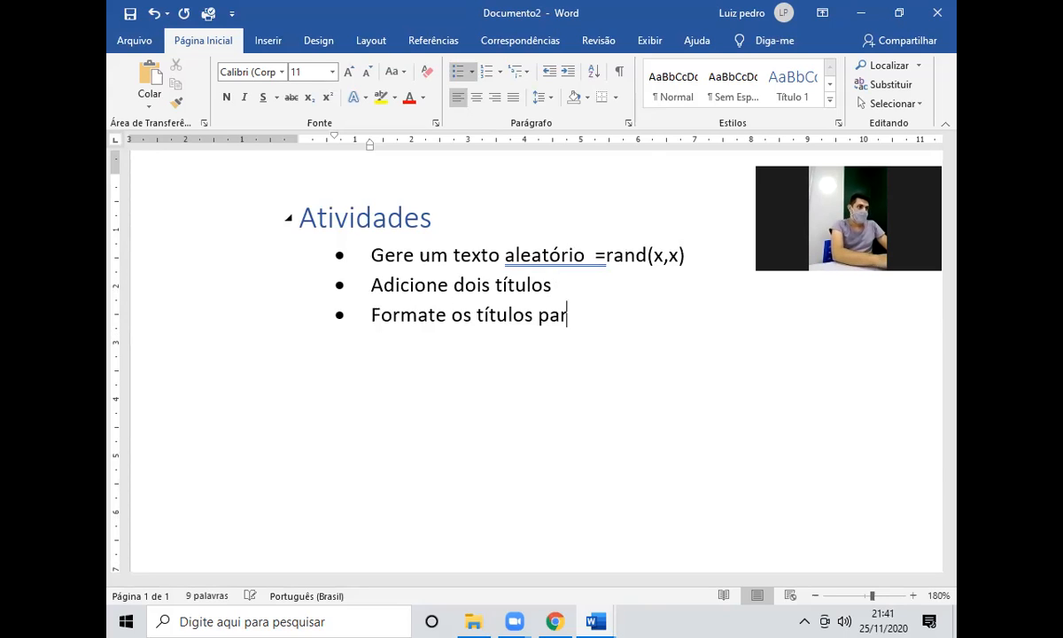
{"action": "type", "text": "a: tamanho 16, cor vermela"}
{"action": "key", "text": "Left"}
{"action": "key", "text": "Delete"}
{"action": "type", "text": "ha,"}
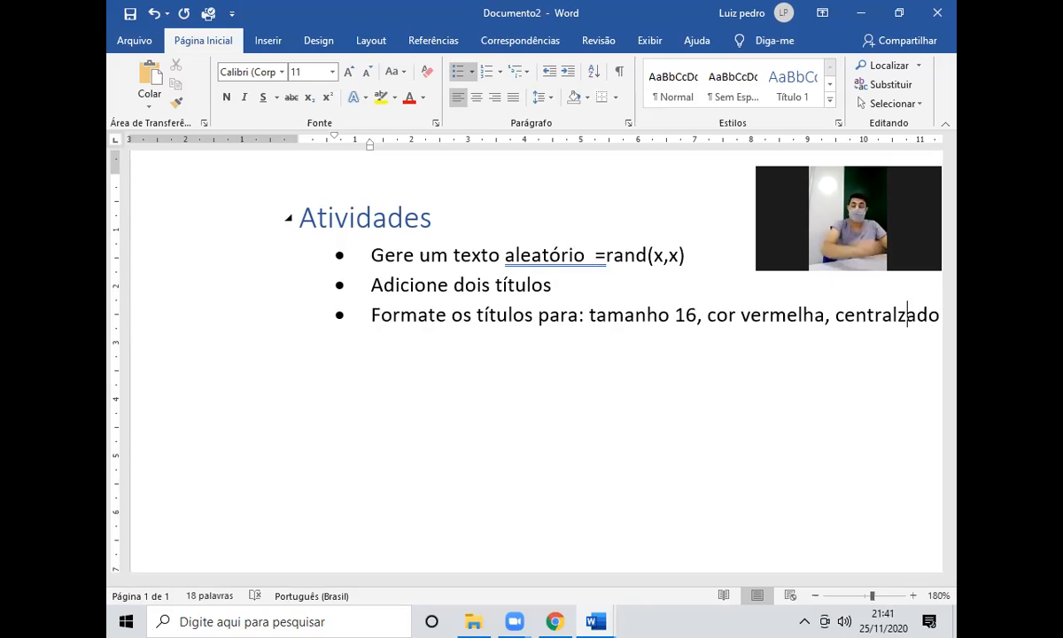
{"action": "key", "text": "BackSpace"}
{"action": "type", "text": "i"}
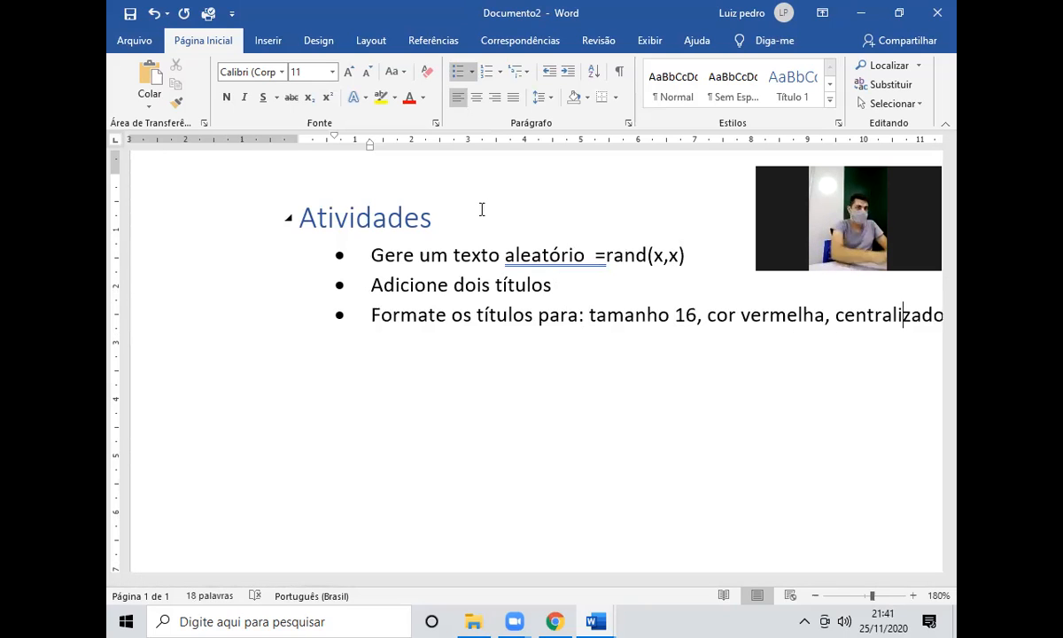
Add bullets 'Formate o seu texto para: tamanho 12' and 'Adicione três imagens no seu documento'.
{"action": "scroll", "coordinate": [468, 337], "scroll_direction": "down", "scroll_amount": 1}
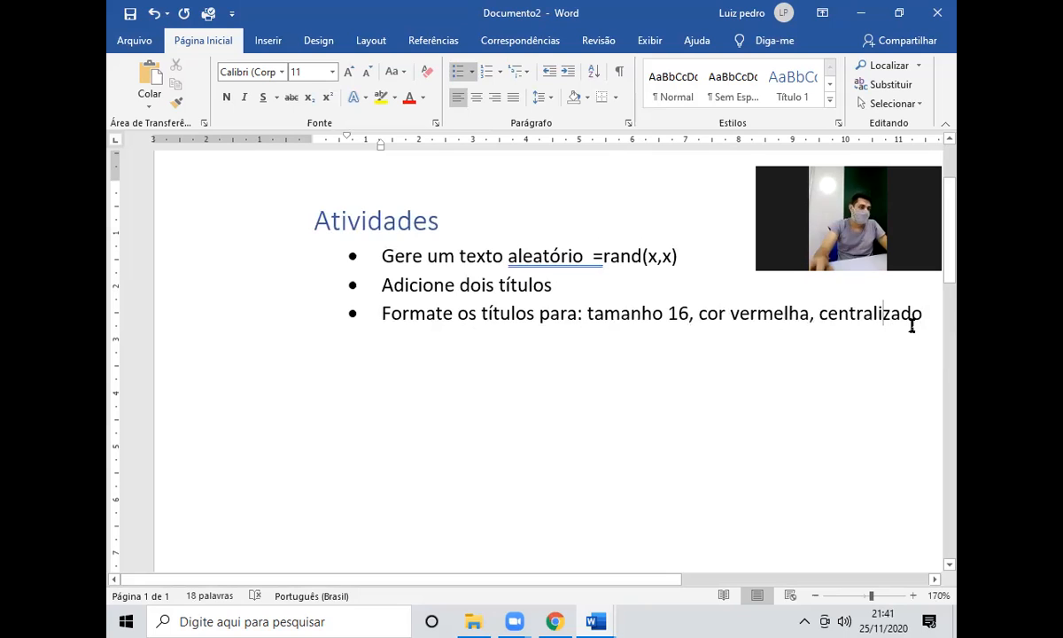
{"action": "scroll", "coordinate": [415, 591], "scroll_direction": "right", "scroll_amount": 2}
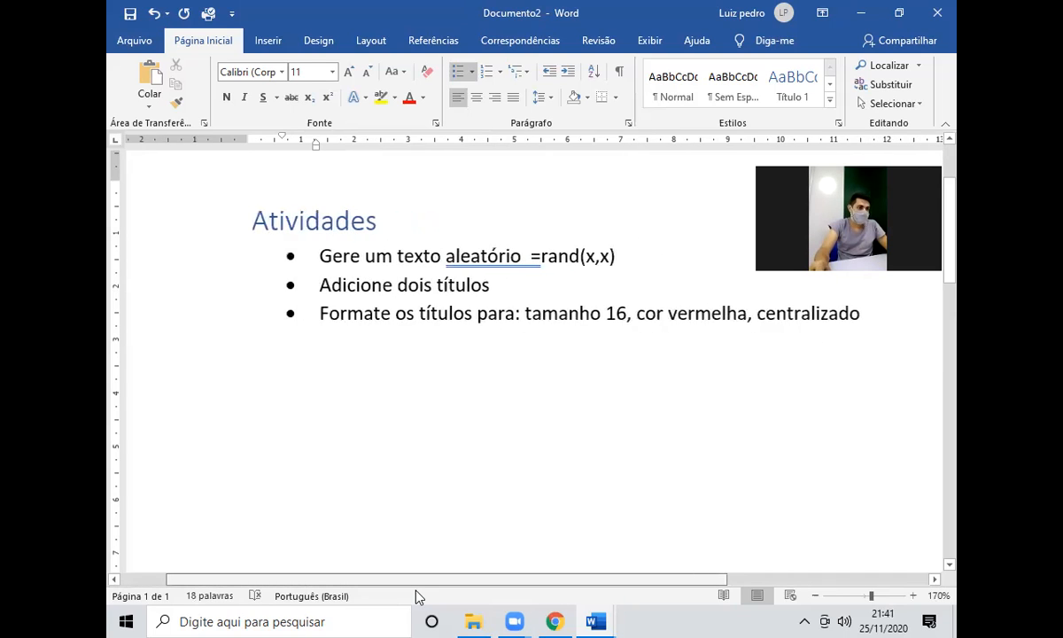
{"action": "left_click", "coordinate": [865, 314]}
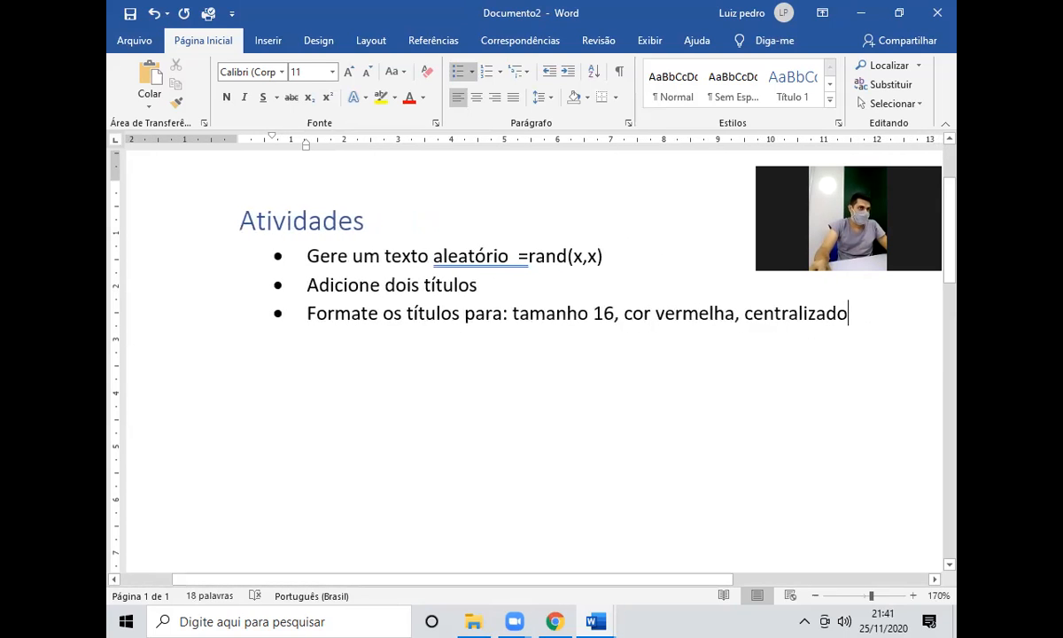
{"action": "key", "text": "Return"}
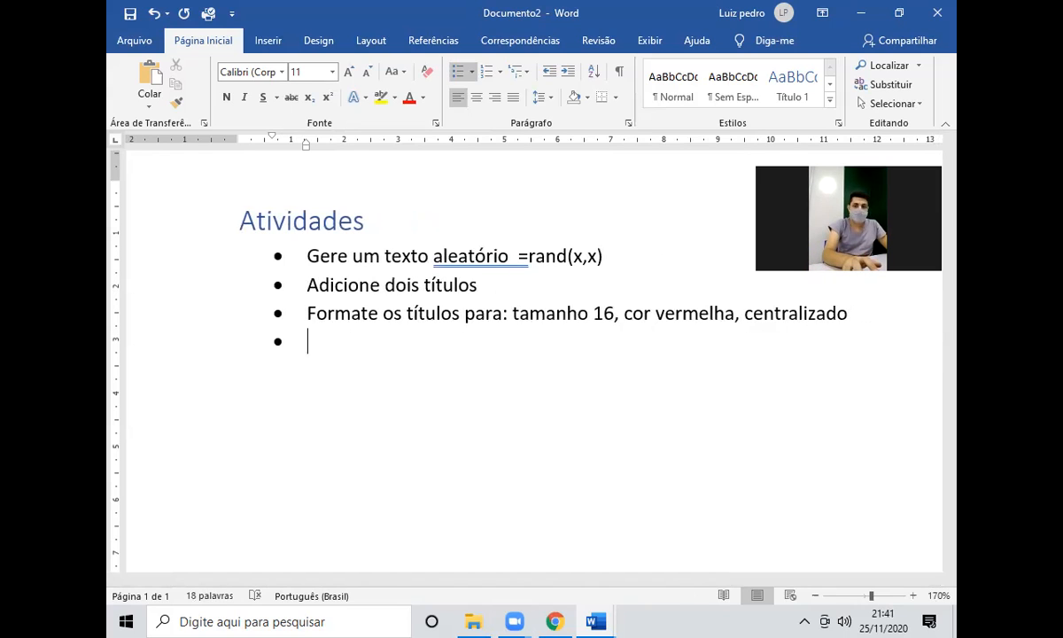
{"action": "type", "text": "Adicione"}
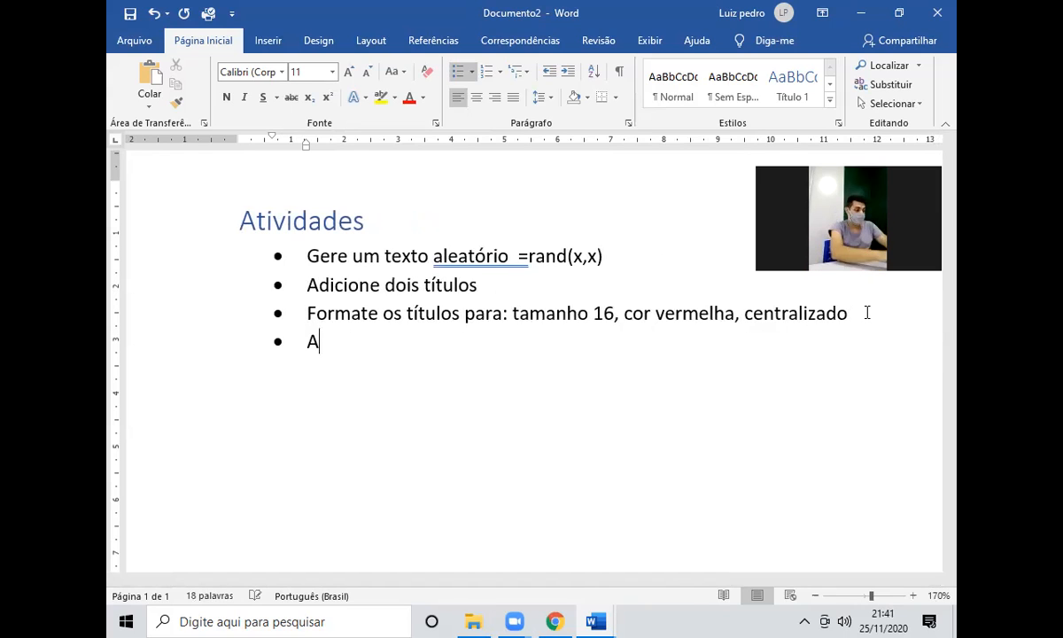
{"action": "key", "text": "BackSpace"}
{"action": "key", "text": "BackSpace"}
{"action": "key", "text": "BackSpace"}
{"action": "key", "text": "BackSpace"}
{"action": "key", "text": "BackSpace"}
{"action": "key", "text": "BackSpace"}
{"action": "key", "text": "BackSpace"}
{"action": "key", "text": "BackSpace"}
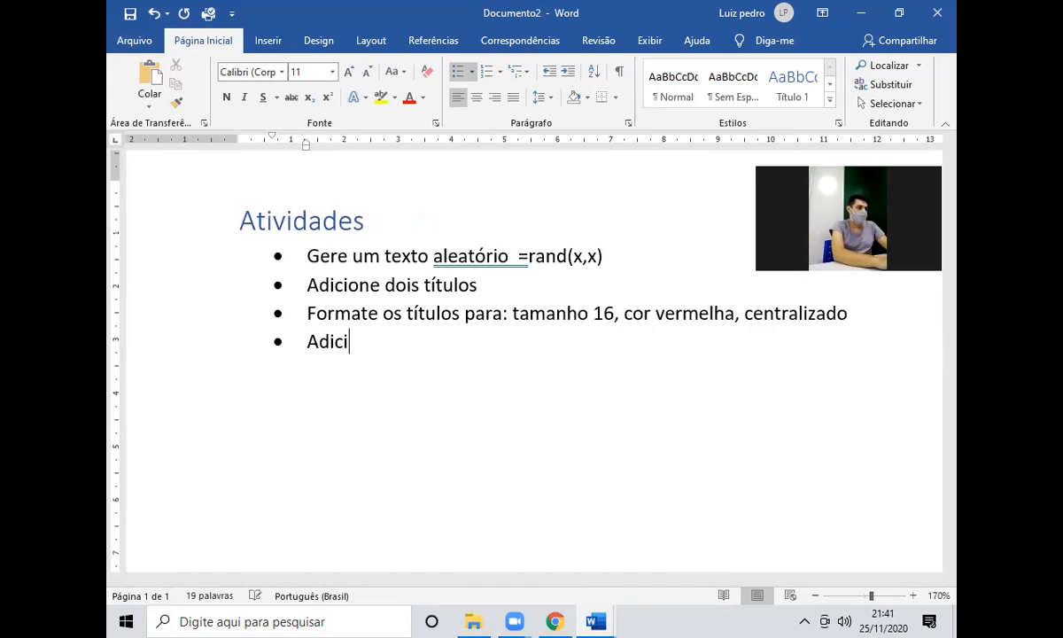
{"action": "type", "text": "Formate "}
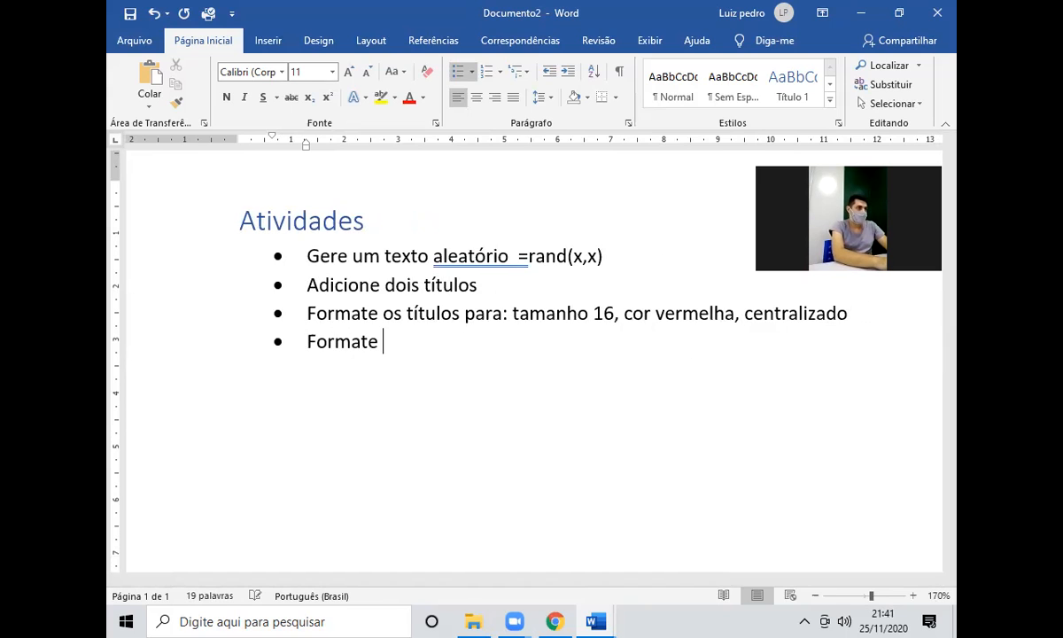
{"action": "type", "text": "o seu texto para: tamanho 12"}
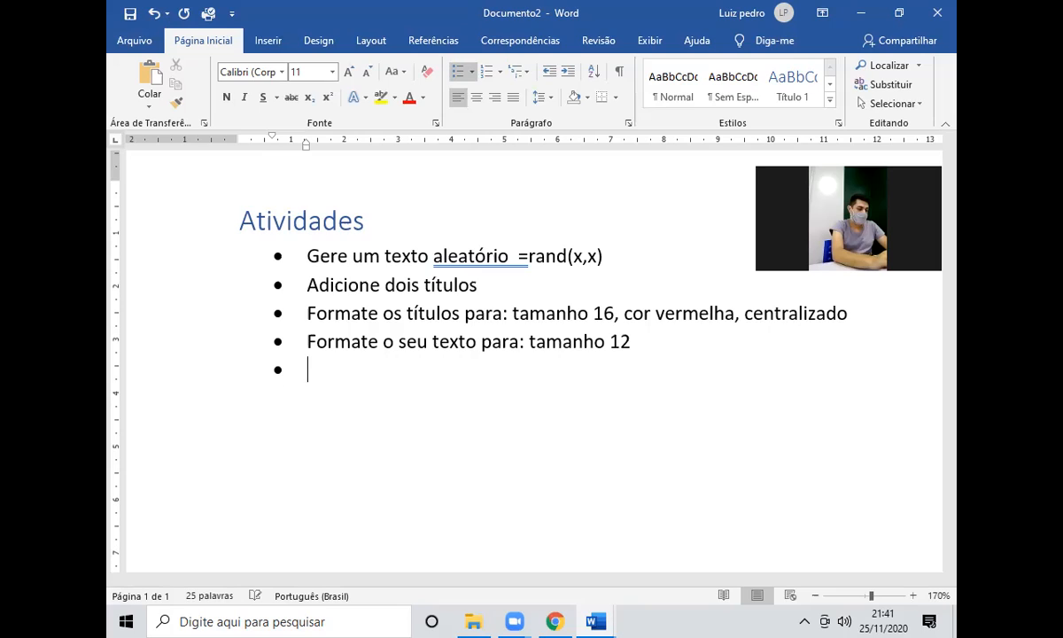
{"action": "type", "text": "Adicione "}
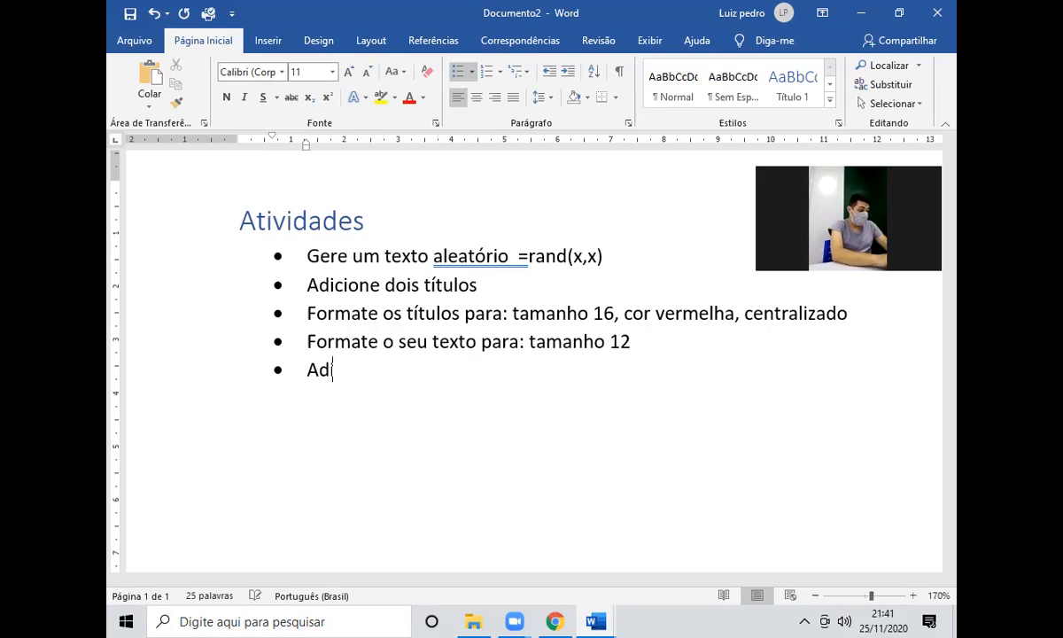
{"action": "type", "text": "duas"}
{"action": "key", "text": "BackSpace"}
{"action": "key", "text": "BackSpace"}
{"action": "key", "text": "BackSpace"}
{"action": "key", "text": "BackSpace"}
{"action": "type", "text": "tês ima"}
{"action": "key", "text": "BackSpace"}
{"action": "key", "text": "BackSpace"}
{"action": "key", "text": "BackSpace"}
{"action": "key", "text": "BackSpace"}
{"action": "key", "text": "BackSpace"}
{"action": "key", "text": "BackSpace"}
{"action": "type", "text": "r"}
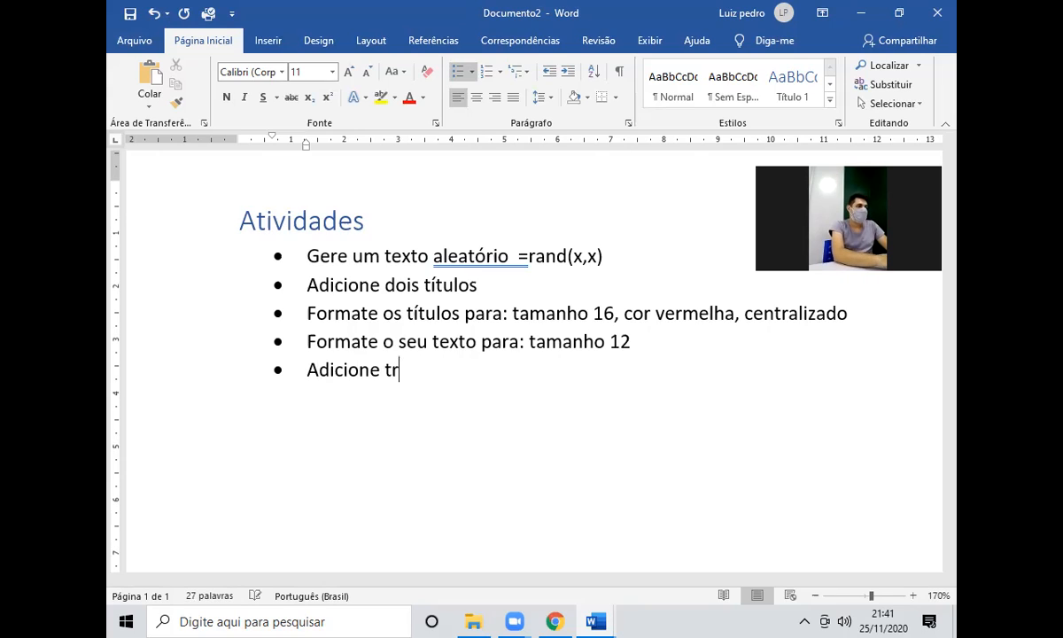
{"action": "type", "text": "ês imagens no seu documento"}
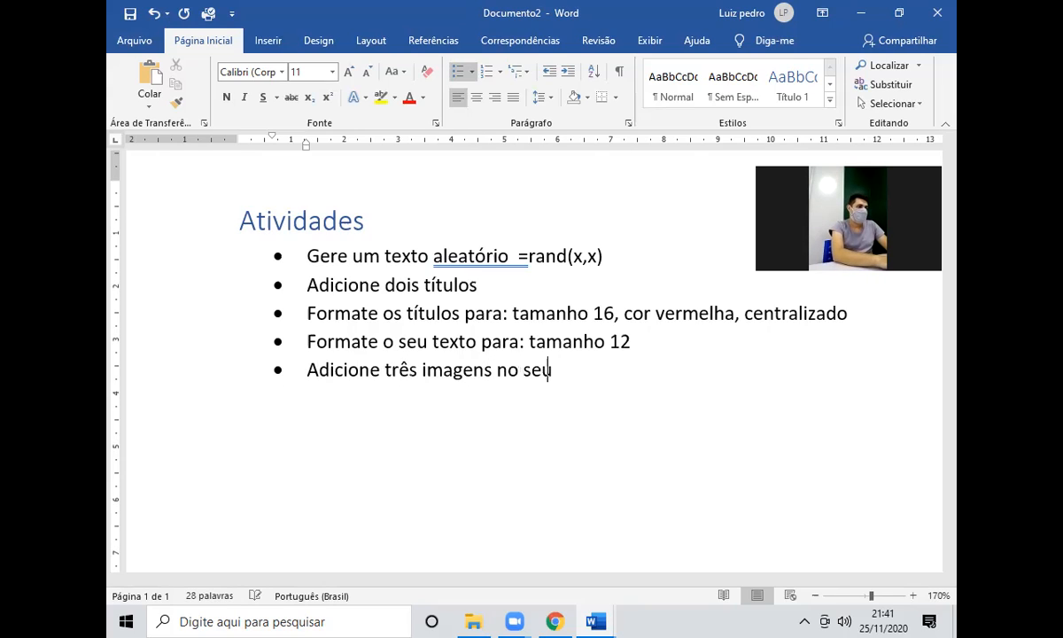
{"action": "key", "text": "Return"}
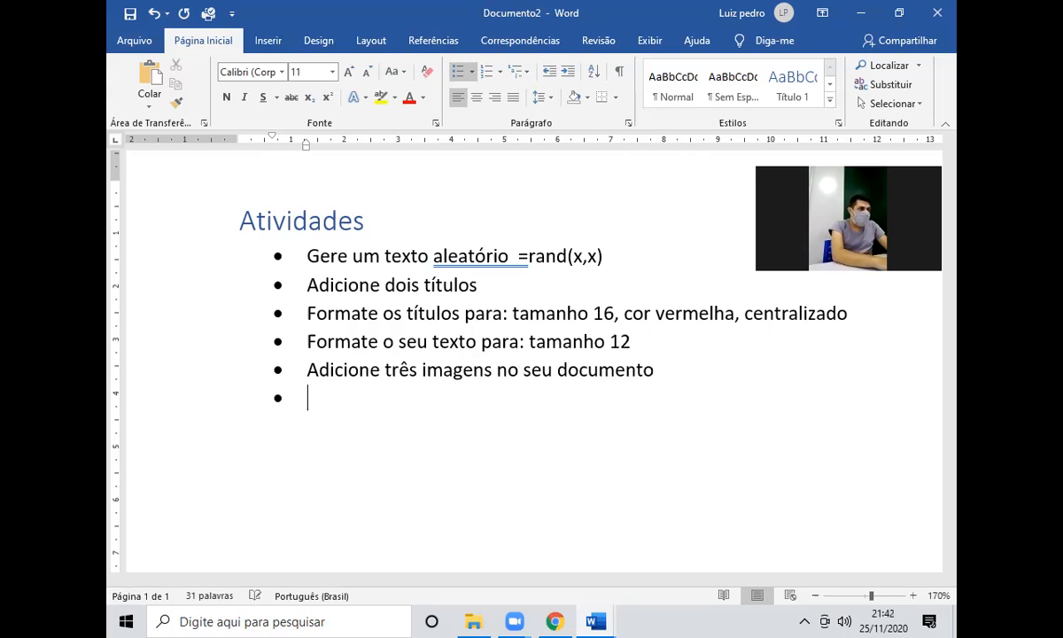
{"action": "key", "text": "BackSpace"}
{"action": "key", "text": "BackSpace"}
{"action": "key", "text": "BackSpace"}
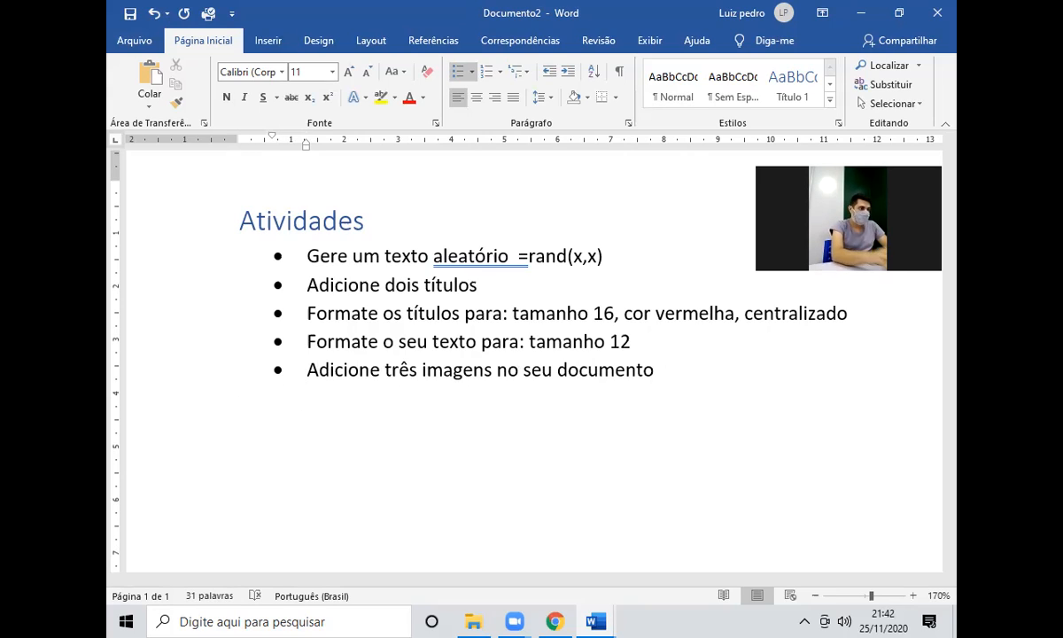
Change the images bullet to 'Adicione duas imagens no seu documento'.
{"action": "double_click", "coordinate": [394, 370]}
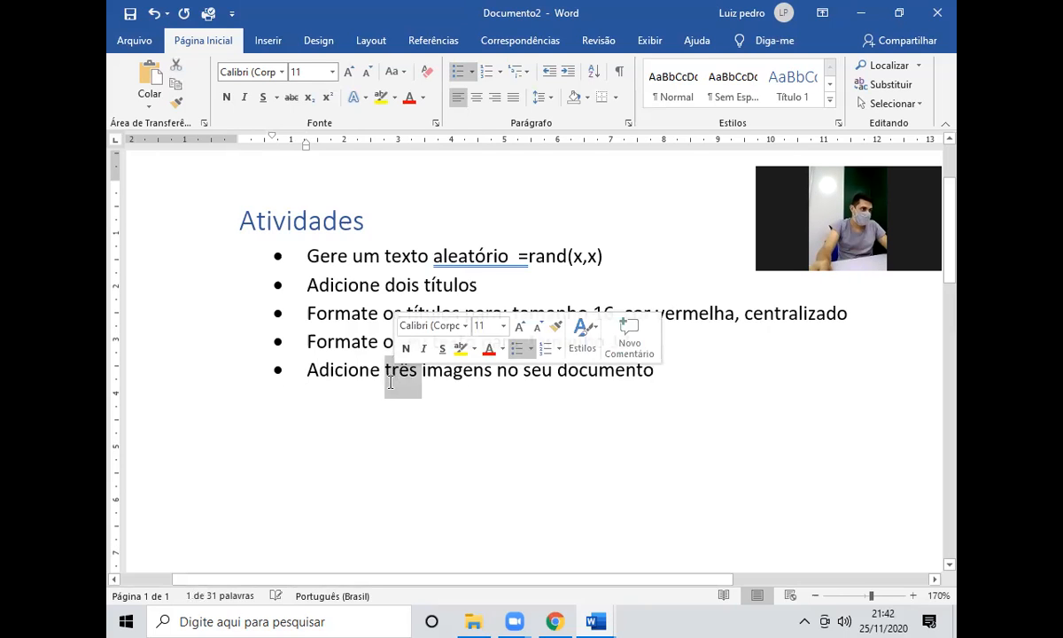
{"action": "type", "text": "duas imagens no seu documento"}
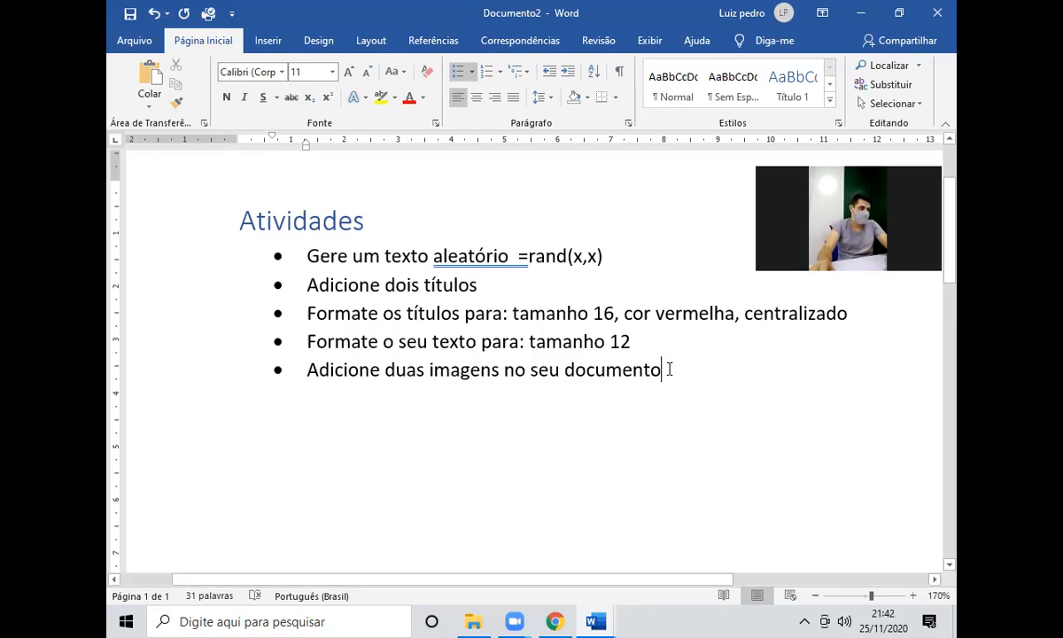
{"action": "type", "text": ", sendo uma delas uma imagem"}
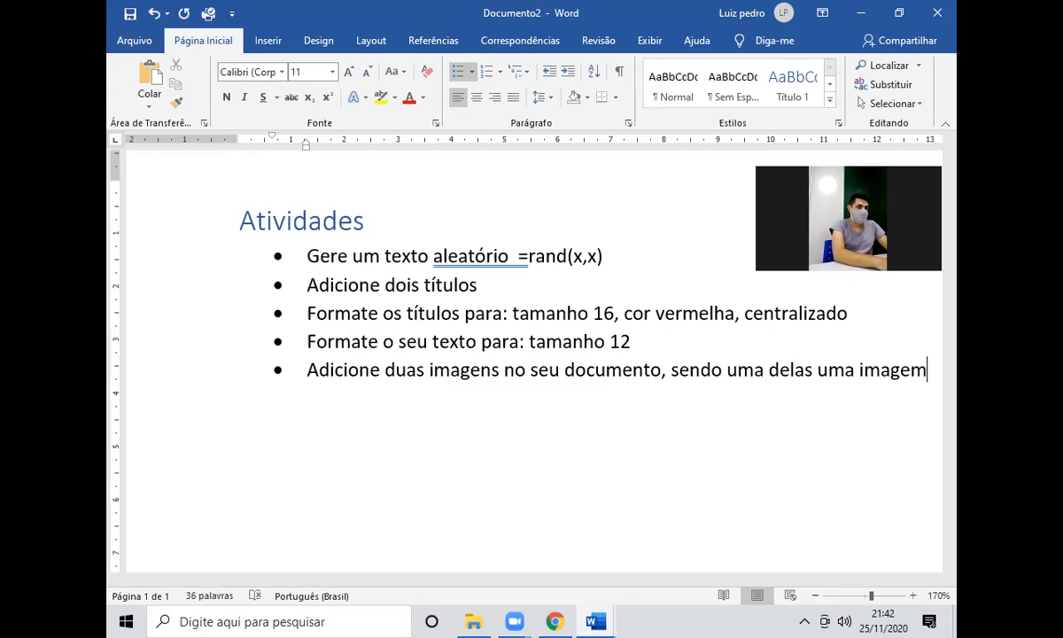
{"action": "left_click_drag", "start_coordinate": [927, 369], "coordinate": [662, 375]}
{"action": "key", "text": "BackSpace"}
Add two sub-bullets: a square image fitted in the text and '1 imagem dividida, entre os textos'.
{"action": "key", "text": "Return"}
{"action": "key", "text": "Tab"}
{"action": "type", "text": "1 imagem "}
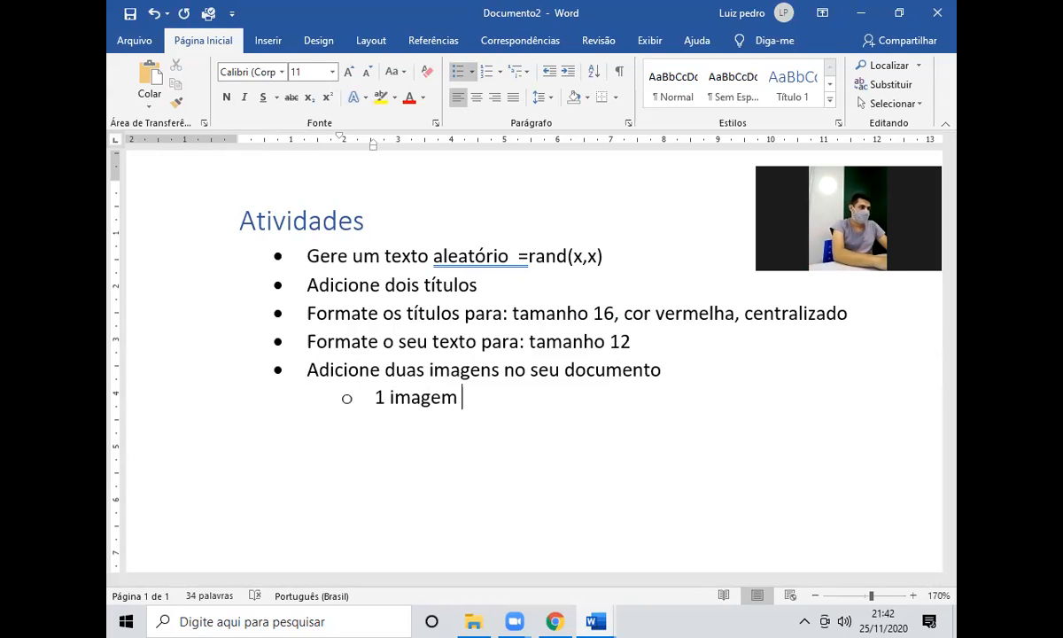
{"action": "type", "text": "quadra"}
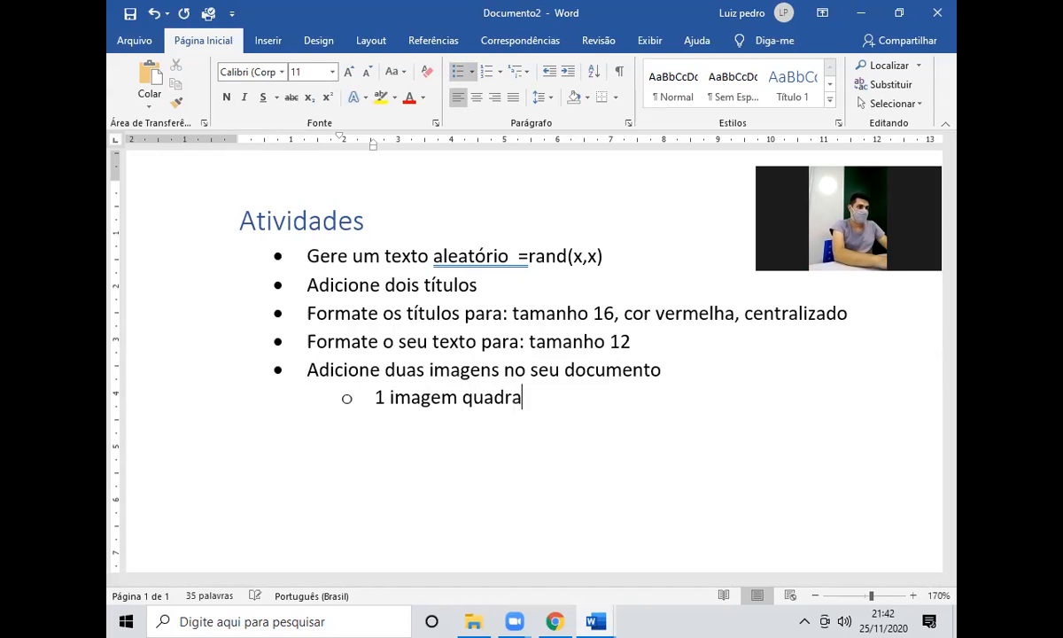
{"action": "type", "text": "da, encaixada do texto"}
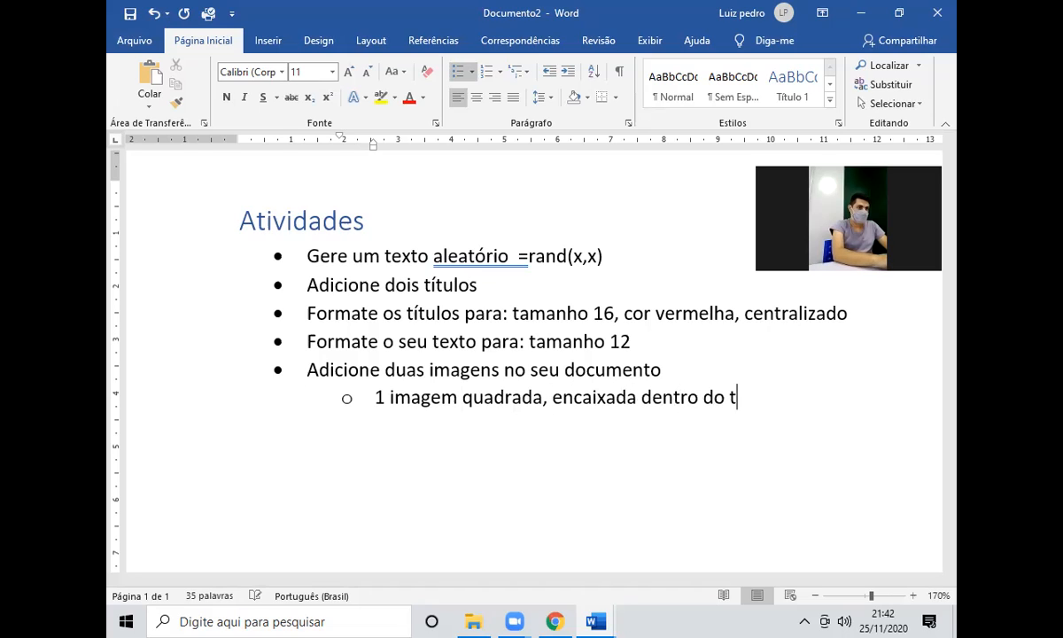
{"action": "key", "text": "Return"}
{"action": "type", "text": "1 imag"}
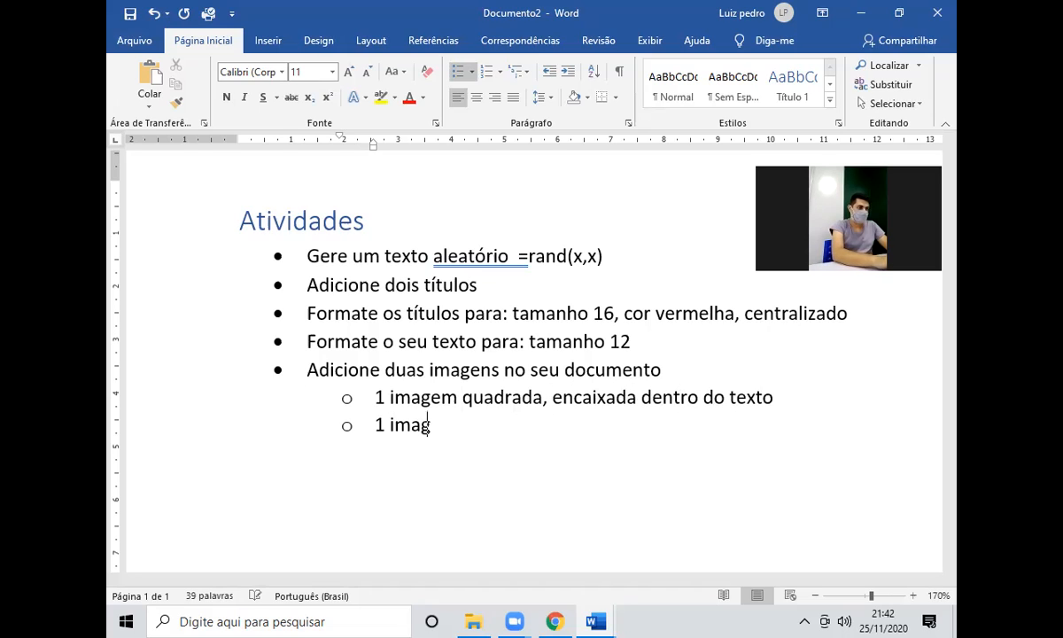
{"action": "type", "text": "em dividida, entre os t"}
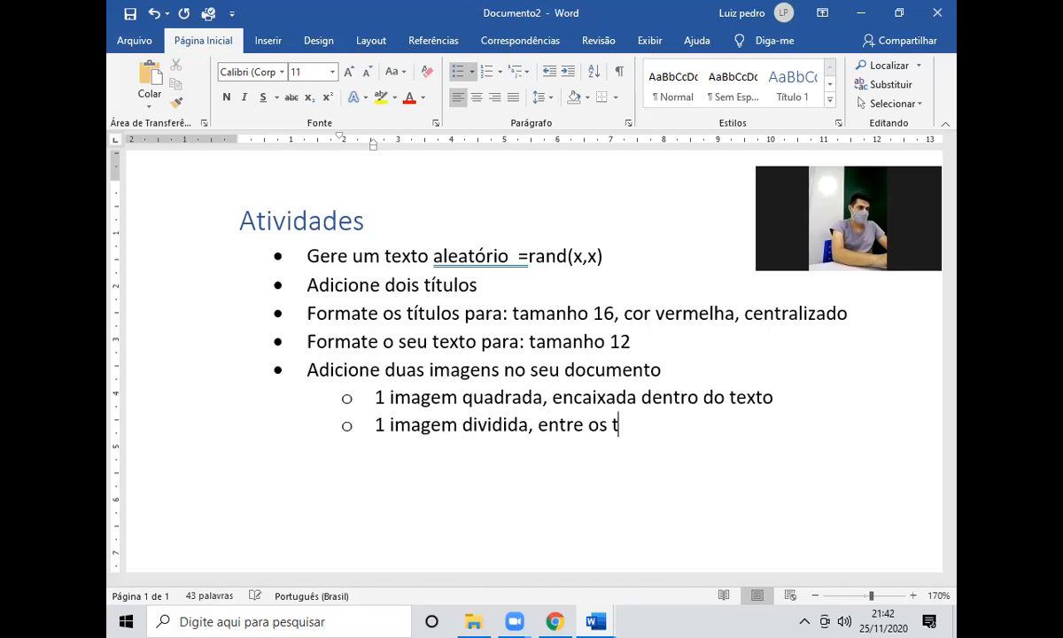
{"action": "type", "text": "extos"}
Add the top-level bullet 'Crie uma tabela como essa:' followed by a plain line.
{"action": "key", "text": "Return"}
{"action": "key", "text": "Return"}
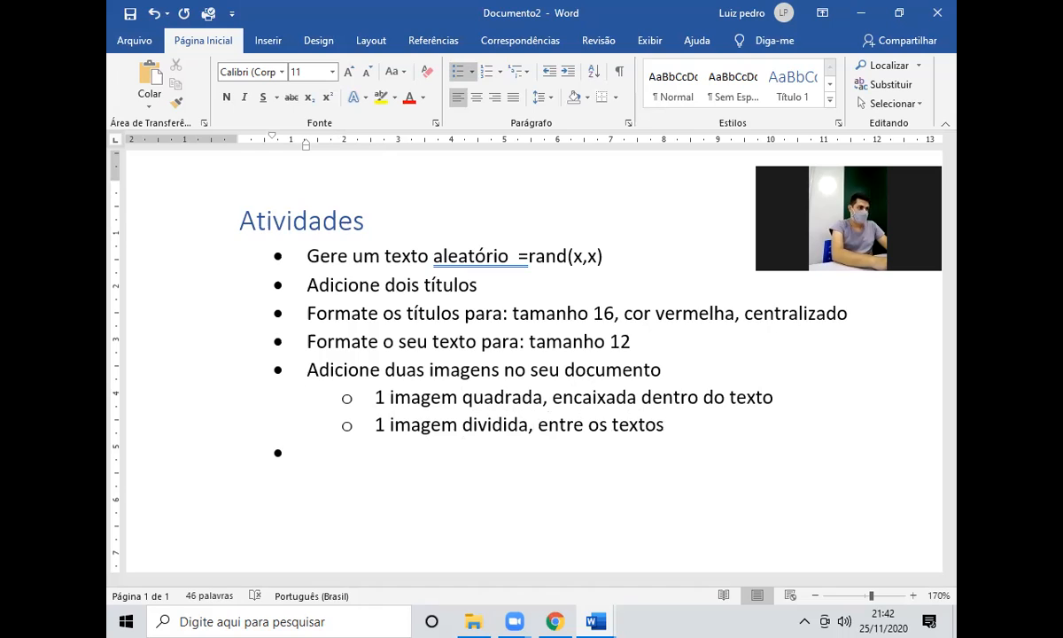
{"action": "scroll", "coordinate": [611, 405], "scroll_direction": "down", "scroll_amount": 1}
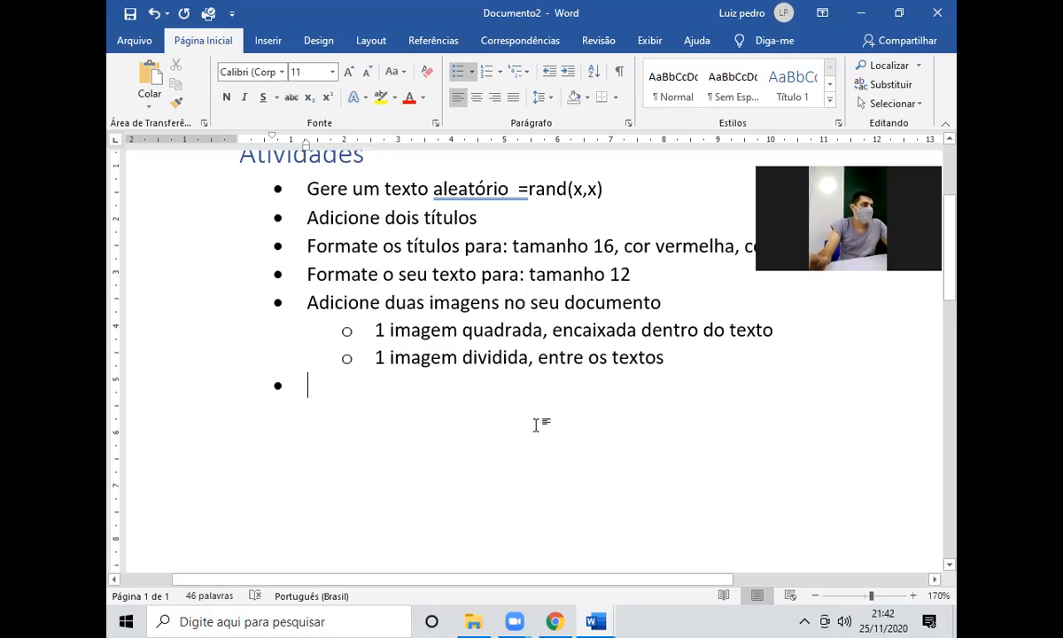
{"action": "type", "text": "Crie uma tabe"}
{"action": "type", "text": "la e adicio"}
{"action": "key", "text": "BackSpace"}
{"action": "key", "text": "BackSpace"}
{"action": "key", "text": "BackSpace"}
{"action": "key", "text": "BackSpace"}
{"action": "key", "text": "BackSpace"}
{"action": "key", "text": "BackSpace"}
{"action": "key", "text": "BackSpace"}
{"action": "key", "text": "BackSpace"}
{"action": "type", "text": "como essa:"}
{"action": "key", "text": "Return"}
{"action": "key", "text": "Return"}
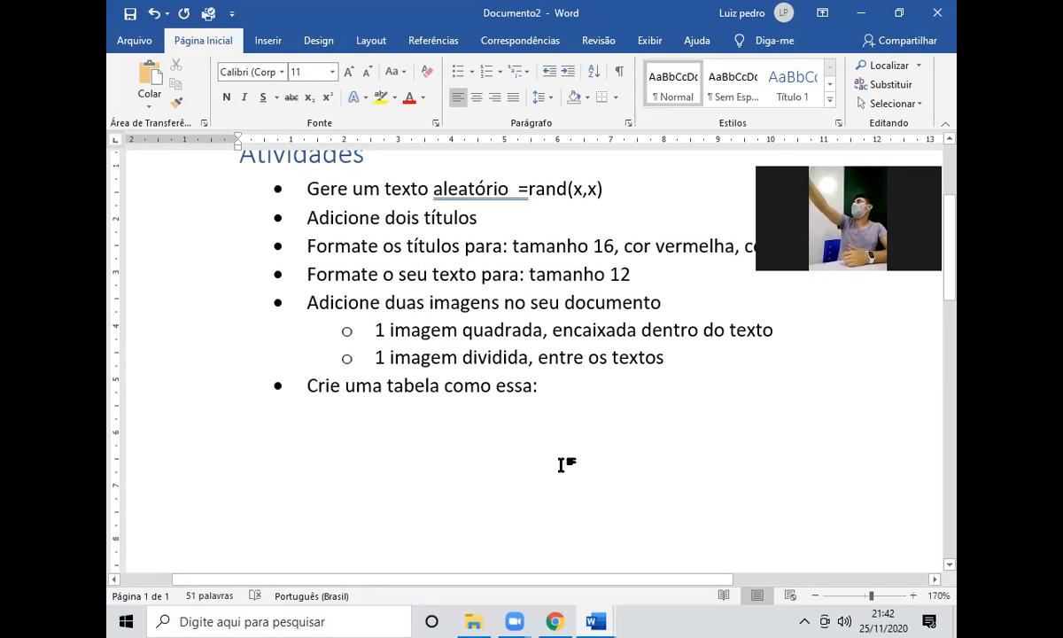
Insert an empty 2-column, 3-row table below the list from Inserir > Tabela.
{"action": "left_click", "coordinate": [267, 42]}
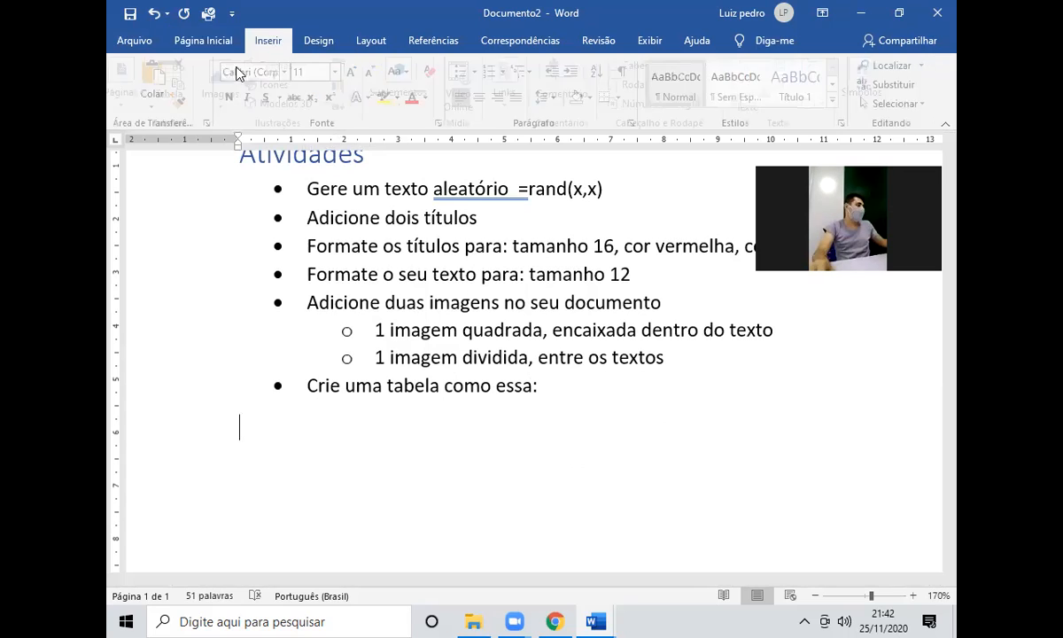
{"action": "left_click", "coordinate": [178, 89]}
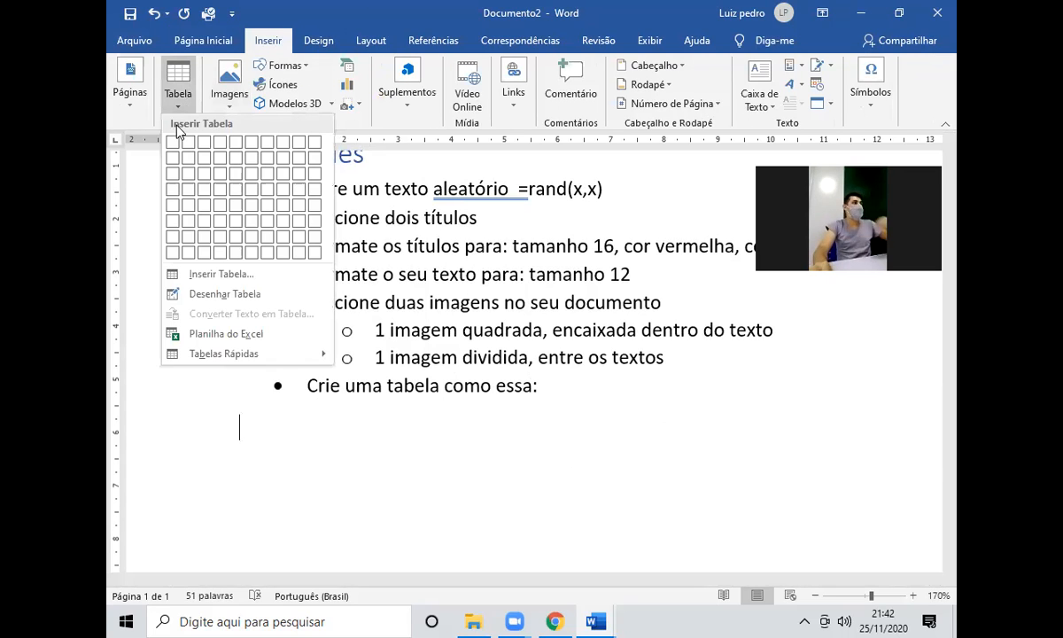
{"action": "left_click", "coordinate": [189, 174]}
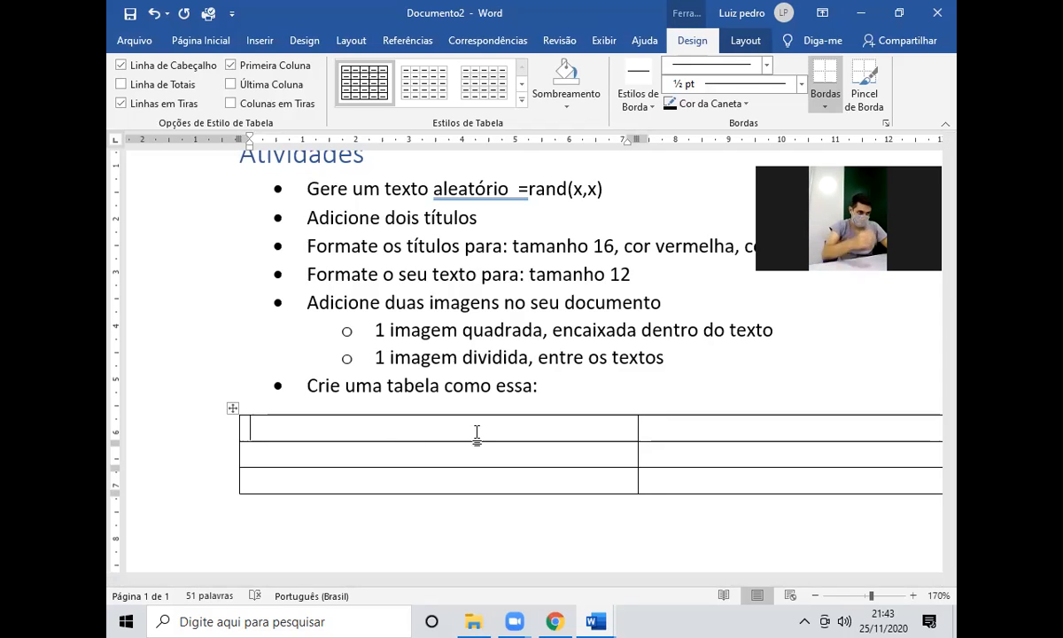
{"action": "scroll", "coordinate": [660, 497], "scroll_direction": "right", "scroll_amount": 2}
{"action": "scroll", "coordinate": [660, 497], "scroll_direction": "down", "scroll_amount": 2}
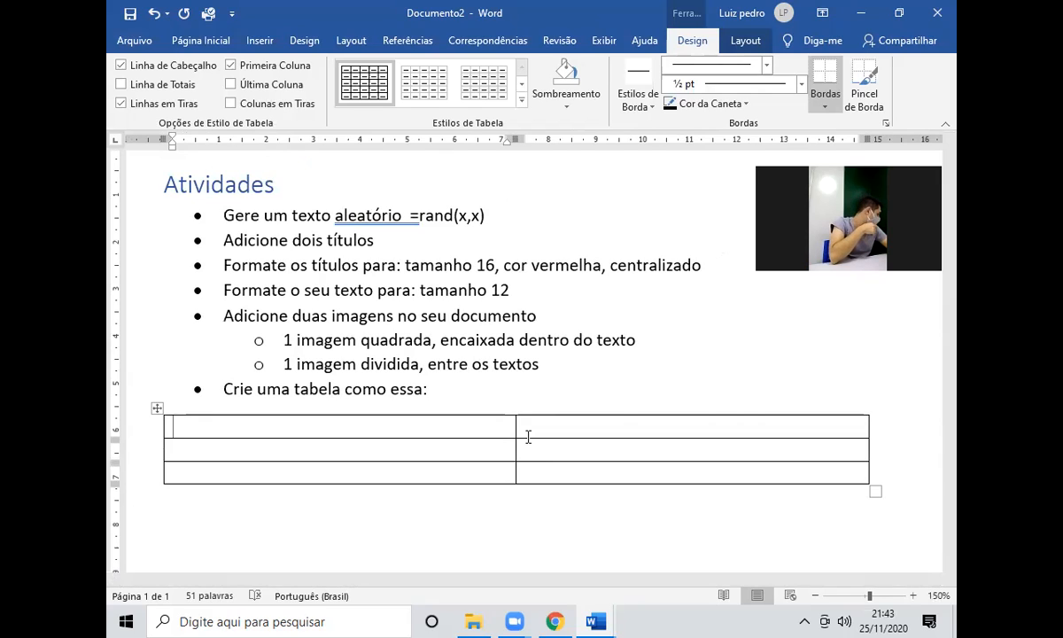
Enter a student's name and 'Presencial' in row one, then another student's name in row two.
{"action": "type", "text": "Alu"}
{"action": "key", "text": "BackSpace"}
{"action": "key", "text": "BackSpace"}
{"action": "key", "text": "BackSpace"}
{"action": "type", "text": "Luiz HenriquePresente"}
{"action": "key", "text": "ctrl+BackSpace"}
{"action": "type", "text": "Presencial"}
{"action": "key", "text": "Tab"}
{"action": "type", "text": "Suelem"}
{"action": "key", "text": "Tab"}
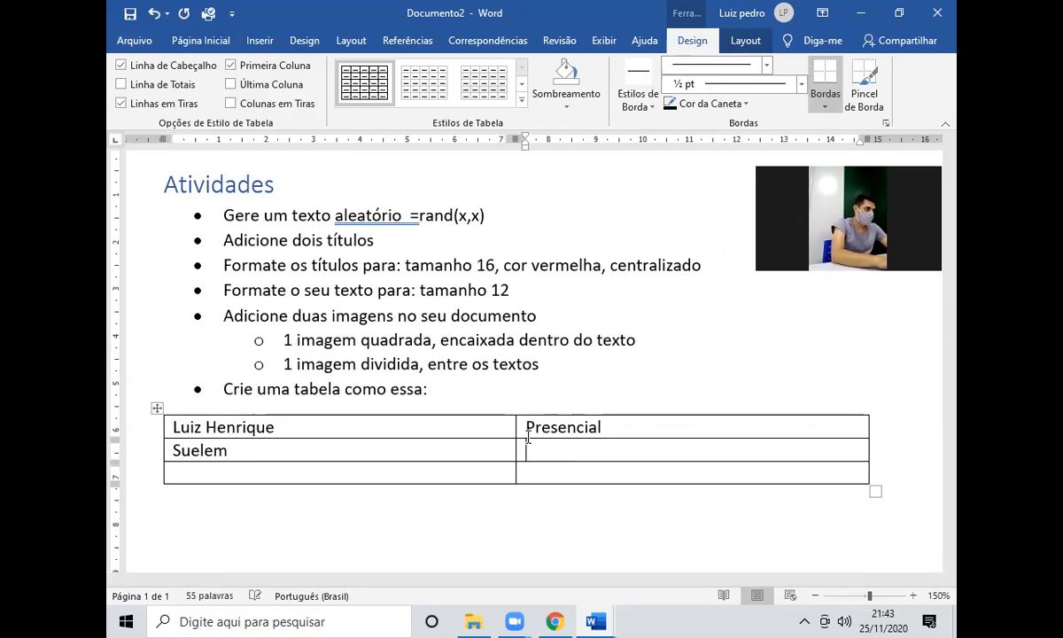